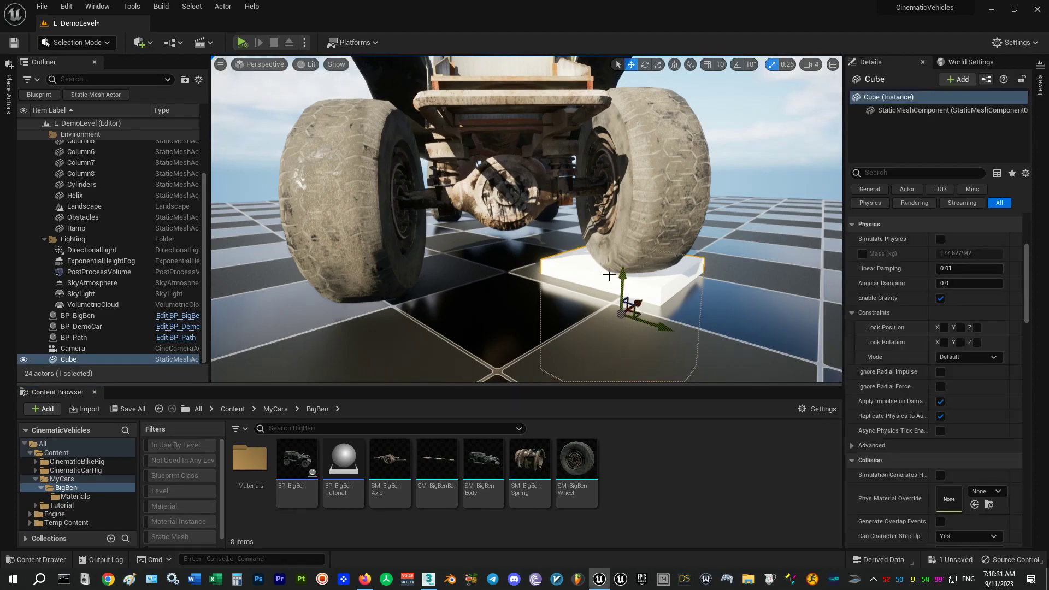
Step: Move the cube vertically under the truck's wheel and examine how the axle and suspension react from several sides
right_click_drag(603, 269, 609, 290)
left_click_drag(640, 310, 631, 284)
right_click_drag(632, 284, 644, 276)
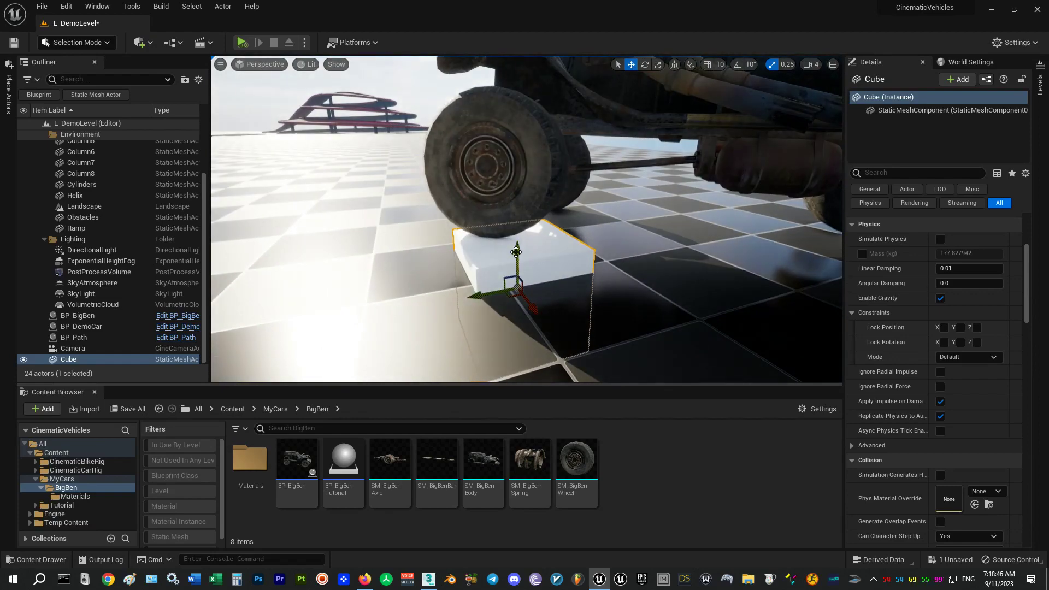
mouse_move(517, 256)
left_mouse_down()
mouse_move(518, 231)
mouse_move(518, 256)
left_mouse_up()
right_click_drag(644, 240, 519, 227)
left_click_drag(374, 248, 673, 290)
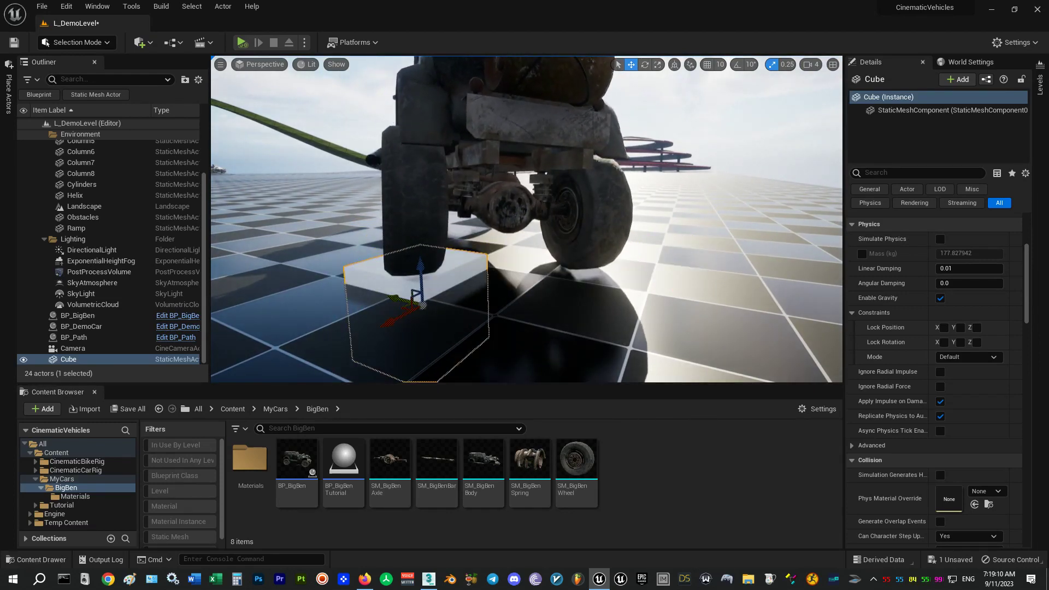
Step: Switch to 3ds Max and examine the Big Ben truck's front axle, springs and wheels up close
left_click(428, 579)
scroll(569, 310, "down", 6)
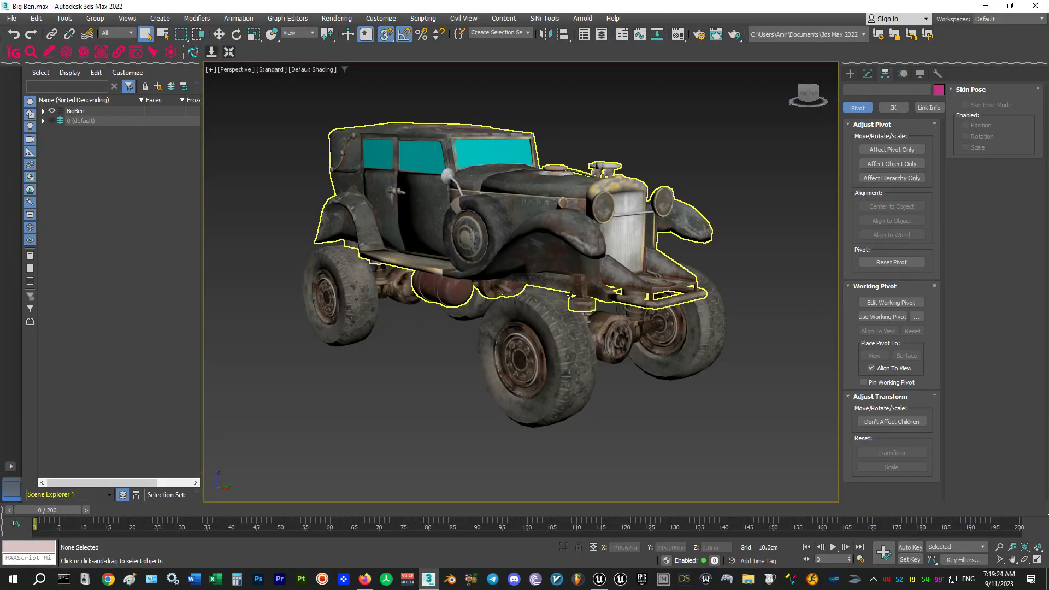
scroll(516, 340, "up", 7)
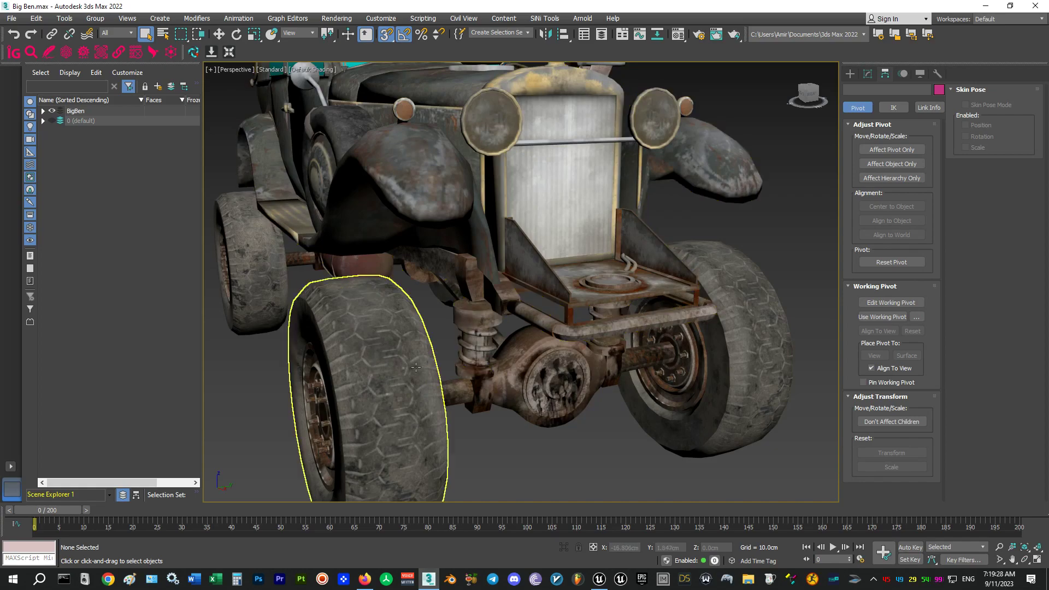
mouse_move(506, 386)
middle_mouse_down("alt")
mouse_move(471, 373)
mouse_move(513, 355)
mouse_move(571, 369)
mouse_move(574, 384)
mouse_move(497, 376)
middle_mouse_up("alt")
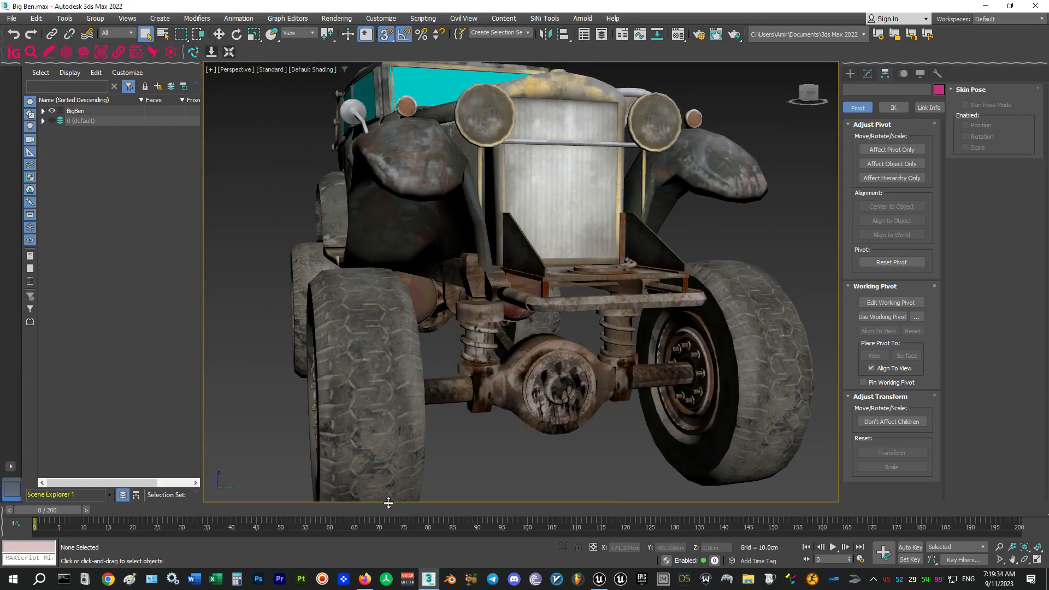
Step: Switch to Firefox and inspect the BigBen monster truck model on its Sketchfab page from several angles
left_click(364, 579)
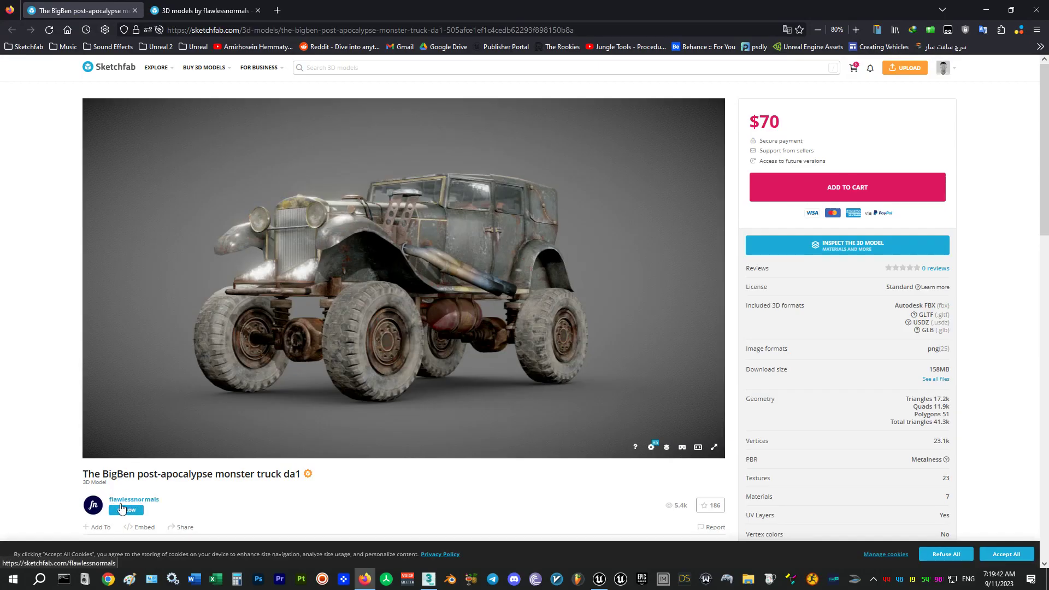
mouse_move(337, 287)
left_mouse_down()
mouse_move(438, 299)
mouse_move(336, 306)
left_mouse_up()
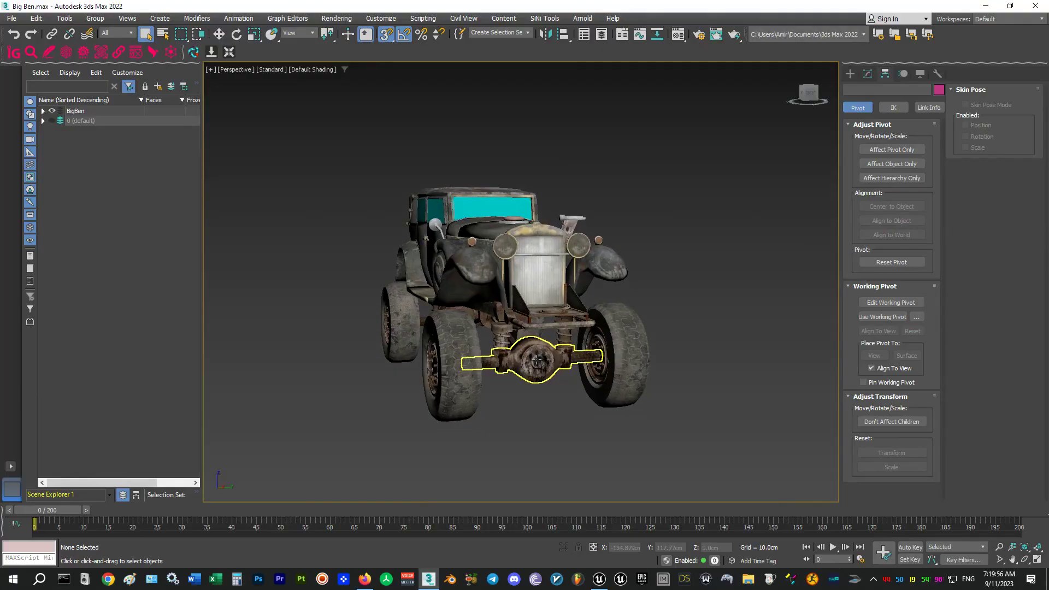
scroll(538, 361, "up", 3)
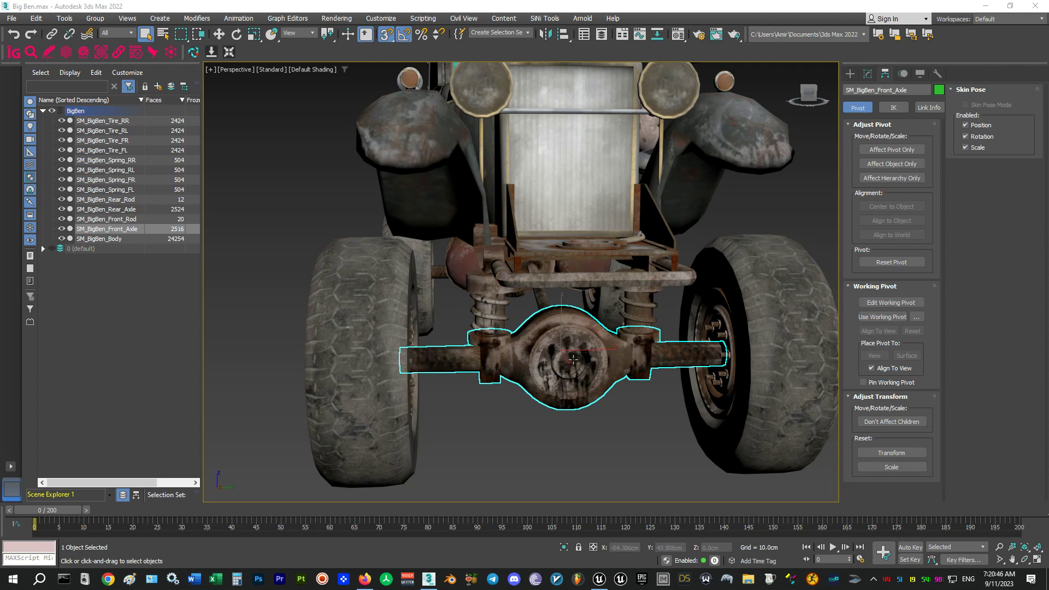
Step: In 3ds Max, examine the separate front axle, front spring and front rod meshes and how they connect to the body and wheels
scroll(537, 371, "down", 2)
middle_click_drag(537, 371, 558, 359, "alt")
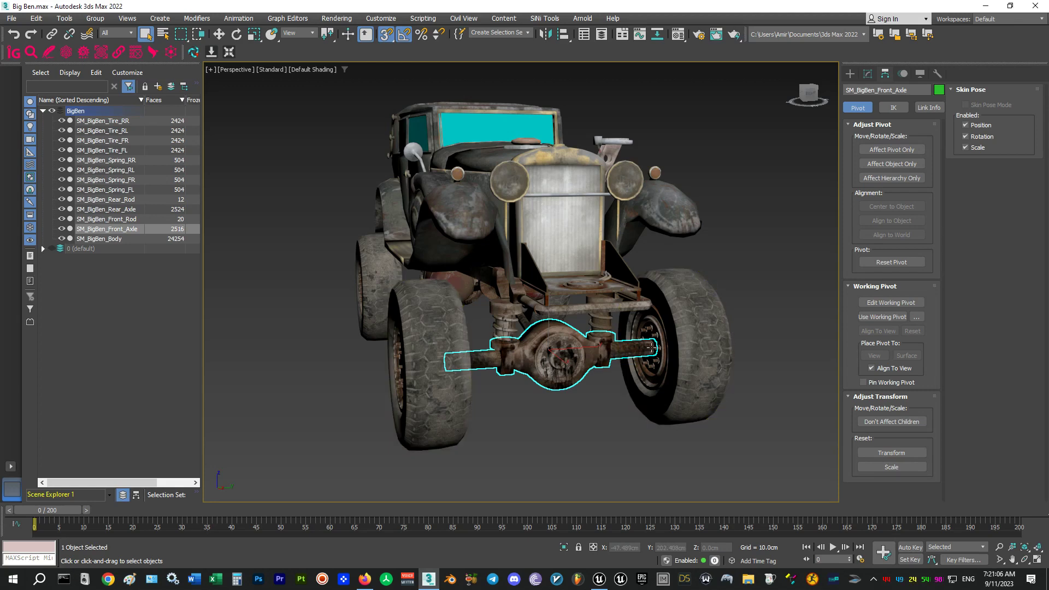
scroll(655, 349, "up", 2)
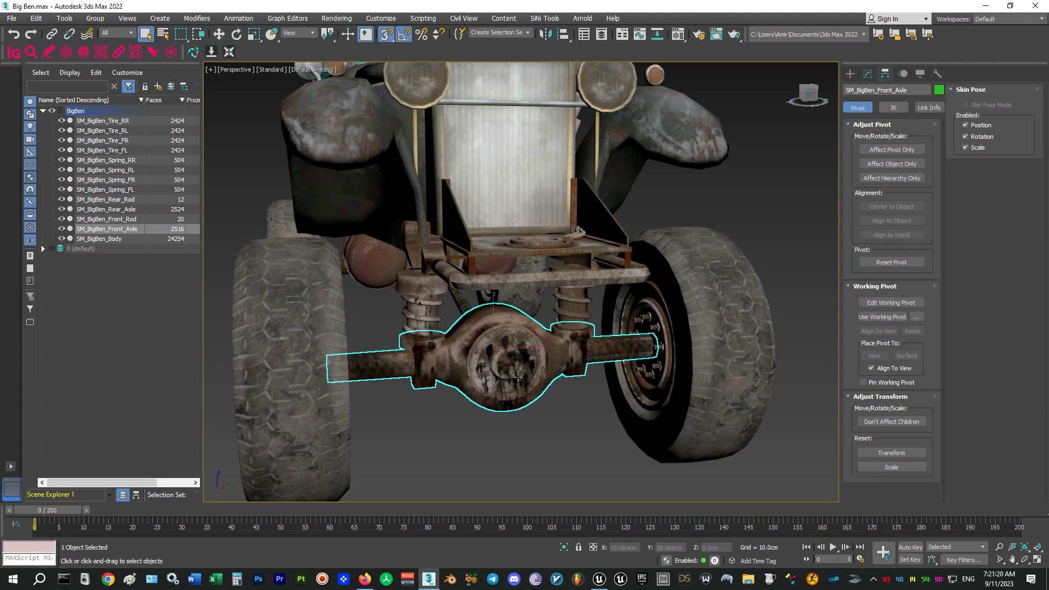
middle_click_drag(502, 368, 531, 355)
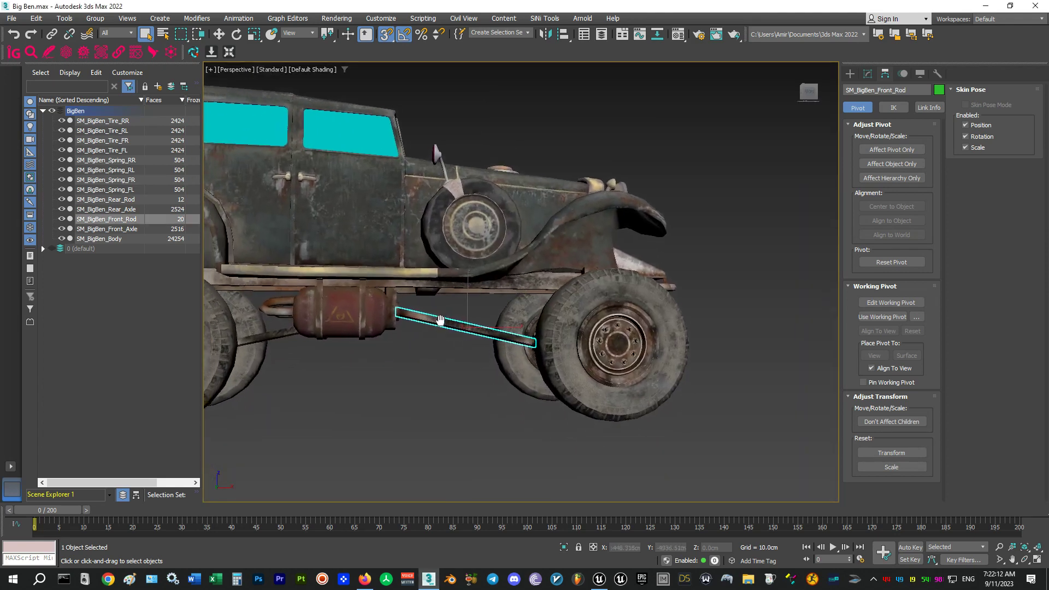
scroll(431, 319, "up", 10)
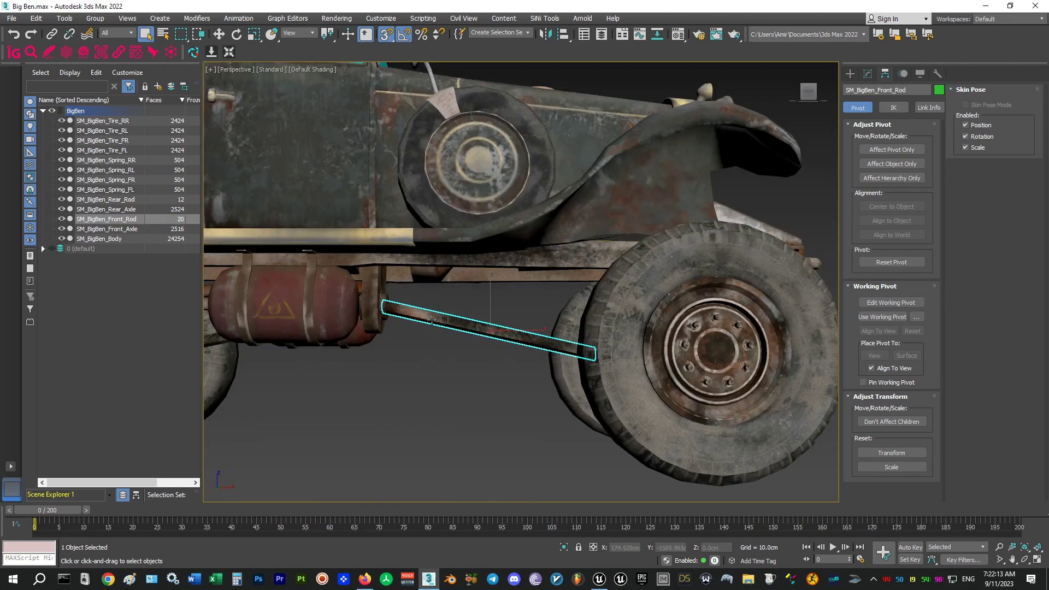
scroll(431, 319, "up", 3)
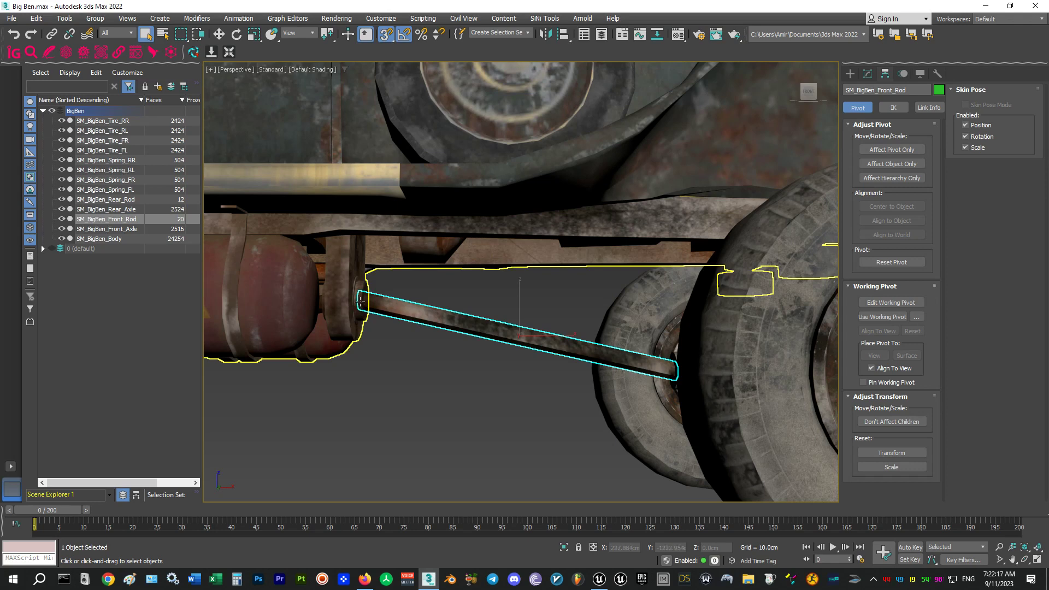
scroll(360, 299, "down", 3)
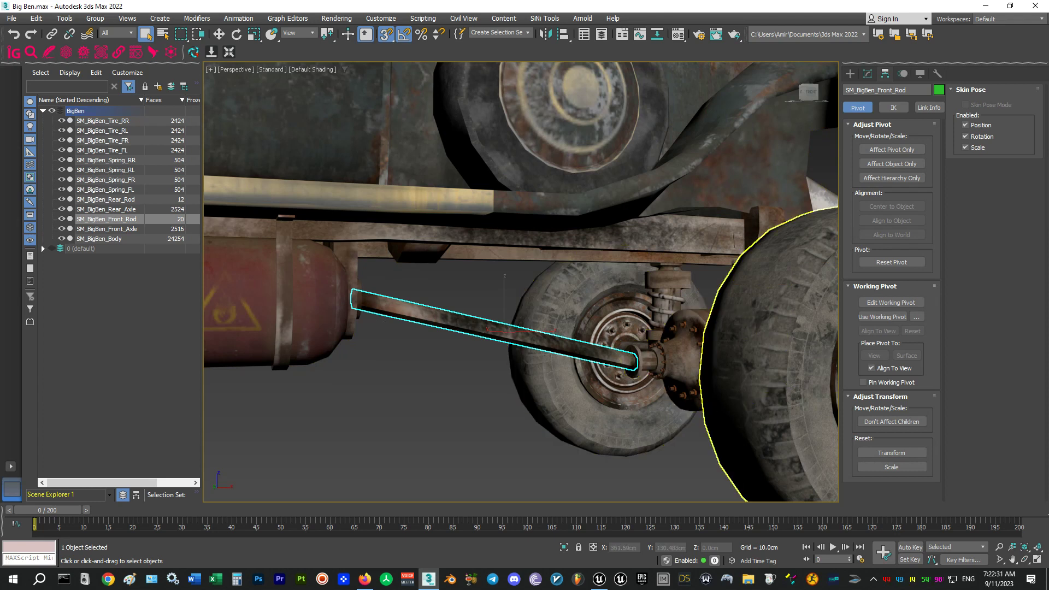
scroll(531, 299, "down", 10)
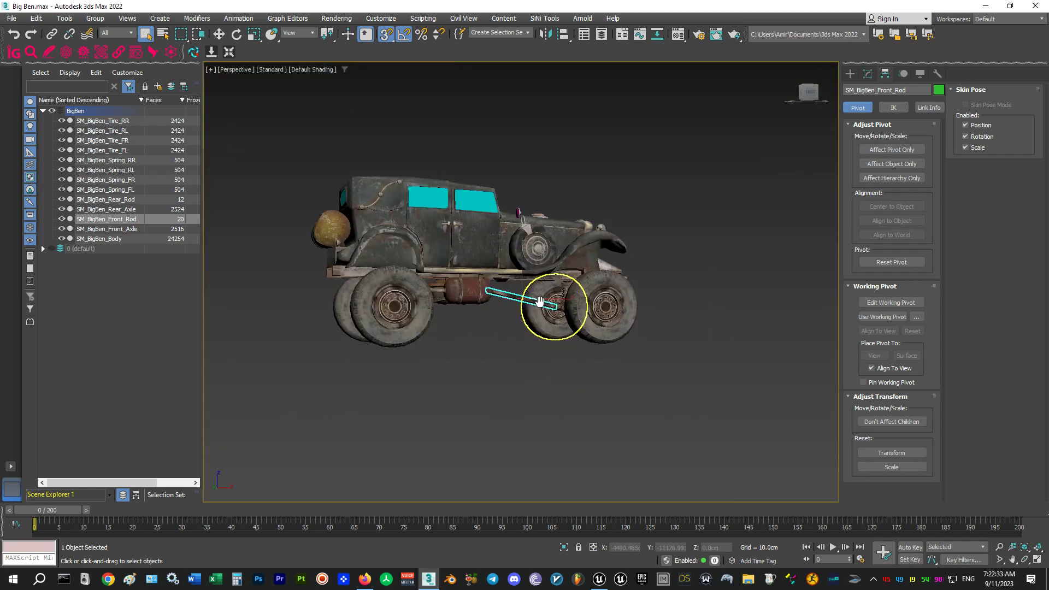
Step: Clone the front axle and place the copy on the empty ground in front of the truck
middle_click_drag(531, 299, 577, 307, "alt")
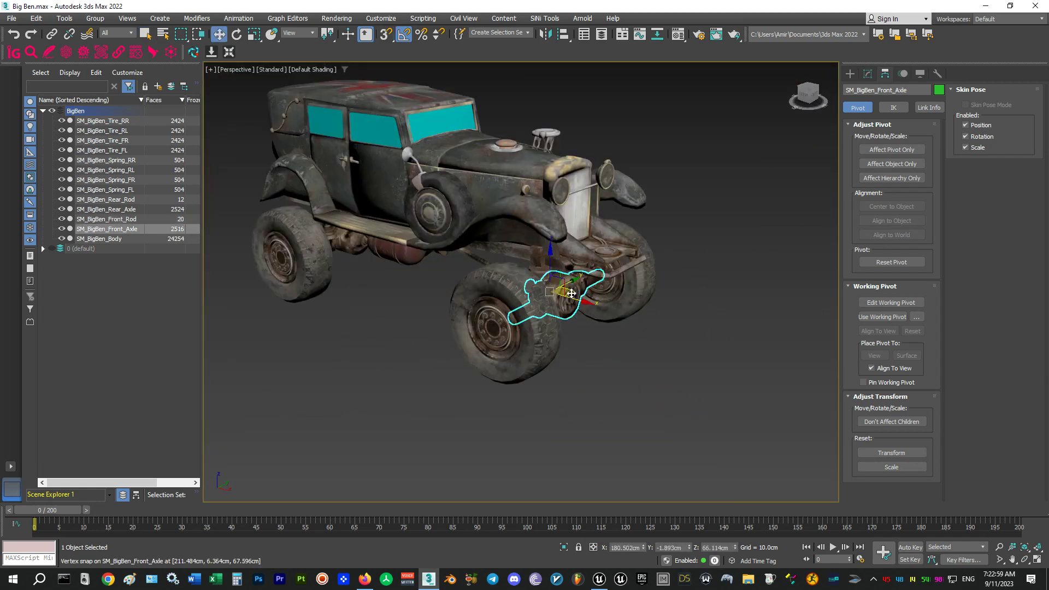
left_click_drag(571, 295, 707, 382, "shift")
left_click(525, 334)
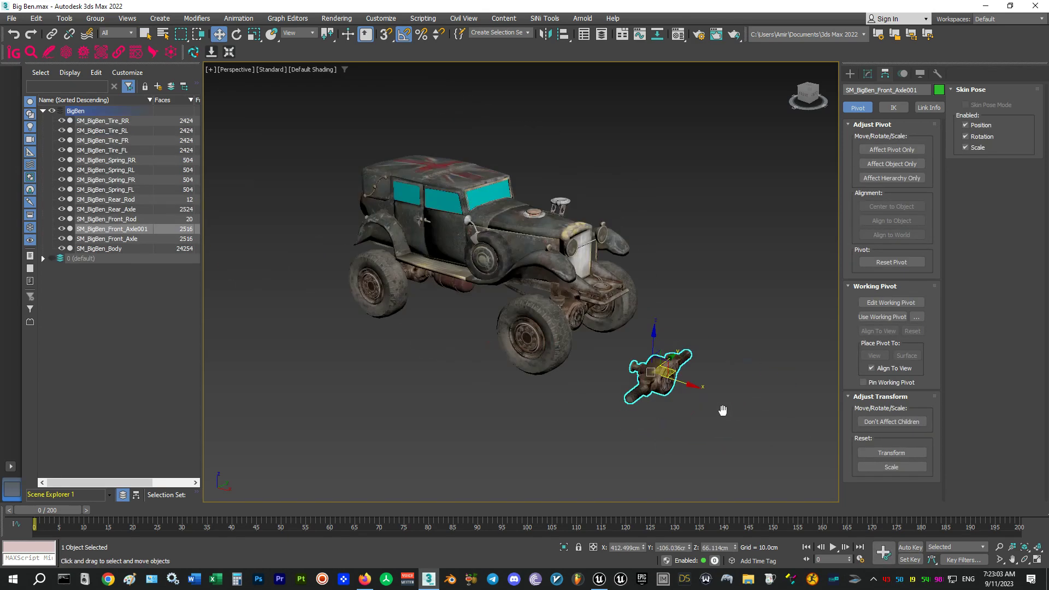
scroll(722, 410, "up", 5)
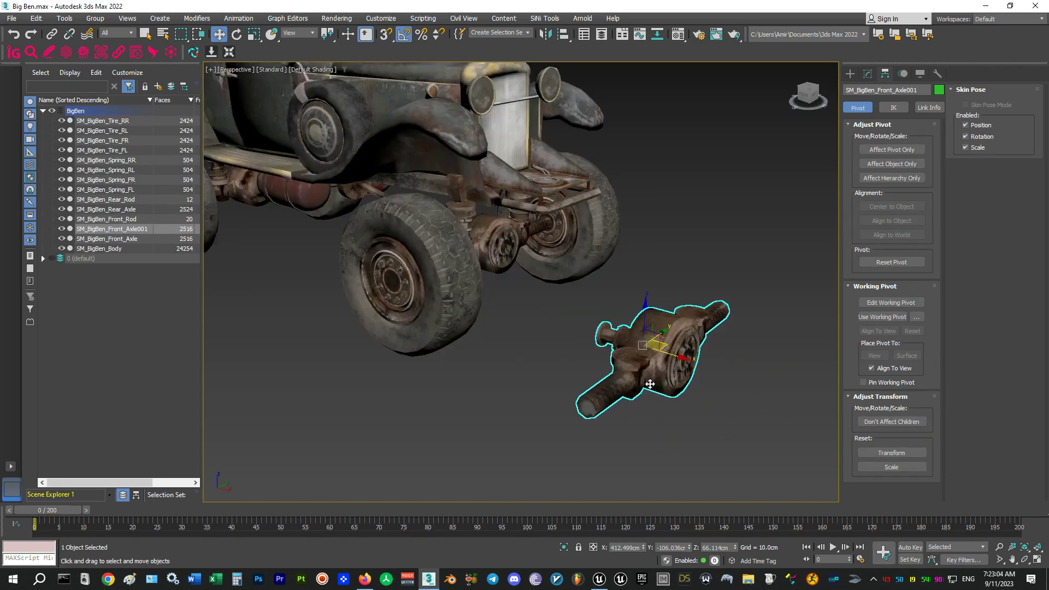
Step: Move only the axle copy's pivot to the outer end of its shaft, aligning it precisely in the Top view
left_click(886, 155)
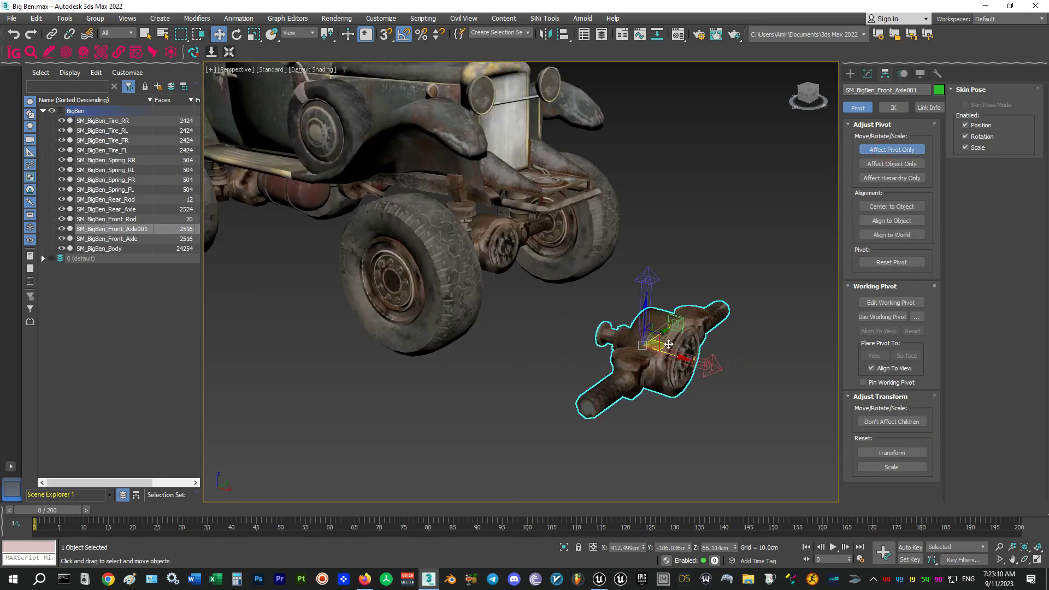
left_click_drag(657, 345, 590, 401)
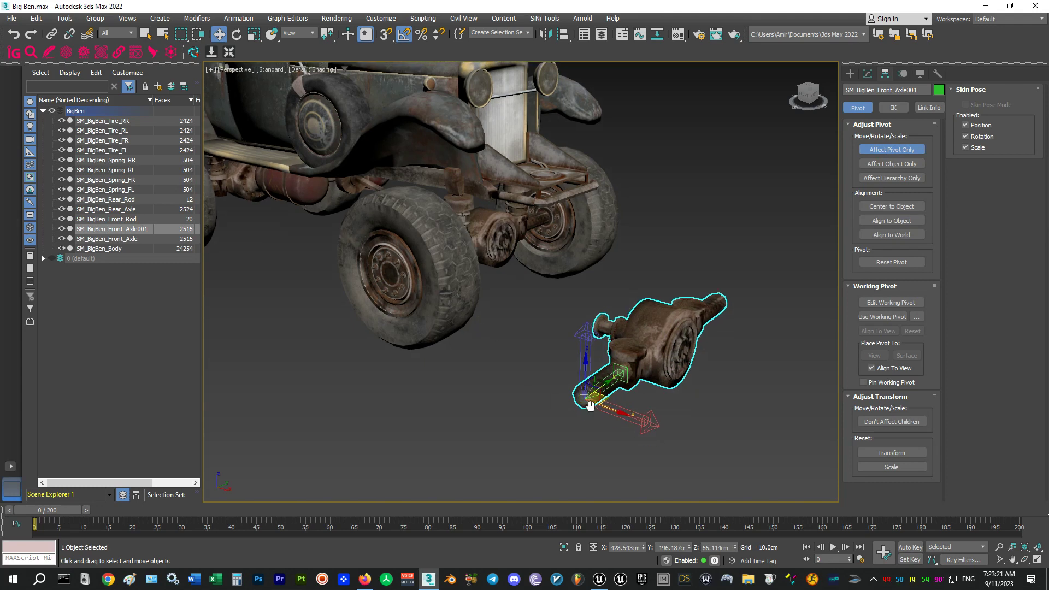
key("t")
key("z")
scroll(569, 458, "up", 3)
left_click_drag(602, 426, 591, 417)
left_click(873, 151)
Step: Rotate the axle copy in the Top view so it extends along the positive X axis from its pivot
scroll(690, 312, "down", 7)
middle_click_drag(694, 315, 645, 323)
scroll(628, 339, "down", 3)
key("e")
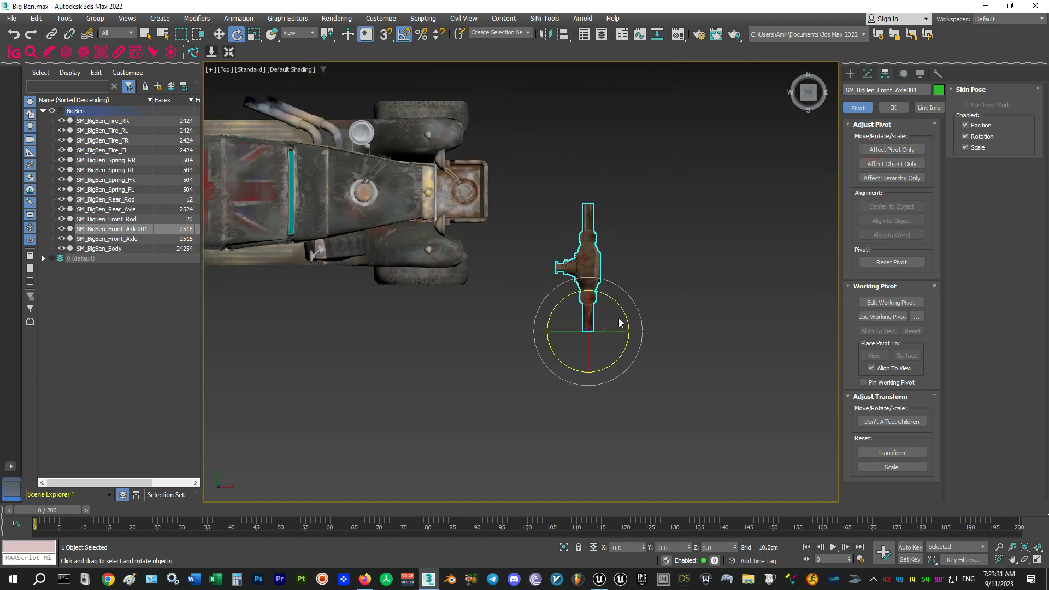
left_click_drag(615, 361, 548, 367)
middle_click_drag(590, 335, 576, 336)
key("w")
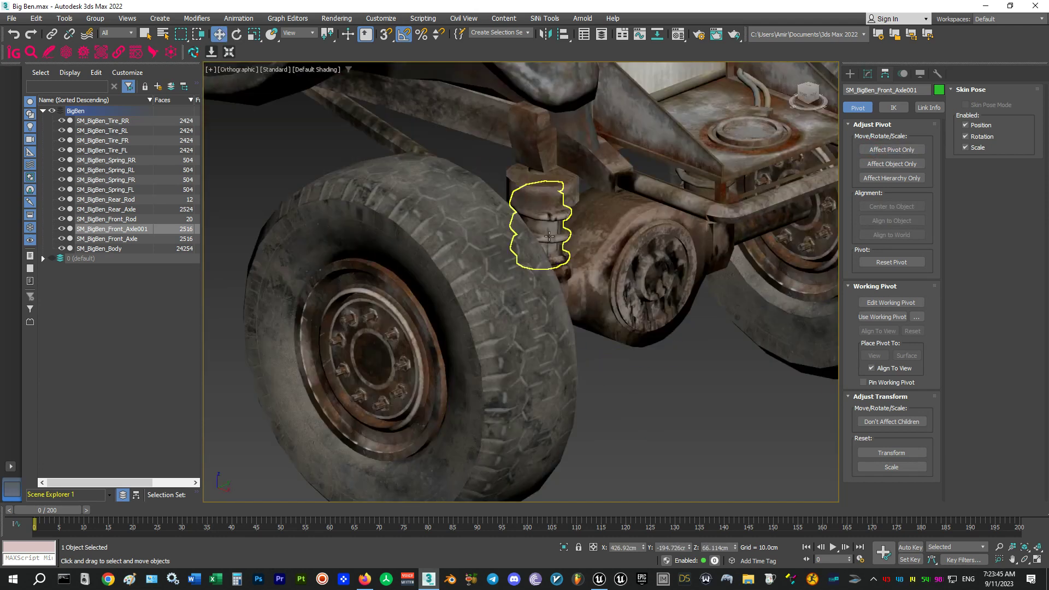
Step: Clone the front-right spring and place the copy in the empty space beside the axle copy
left_click(541, 231)
scroll(535, 240, "down", 5)
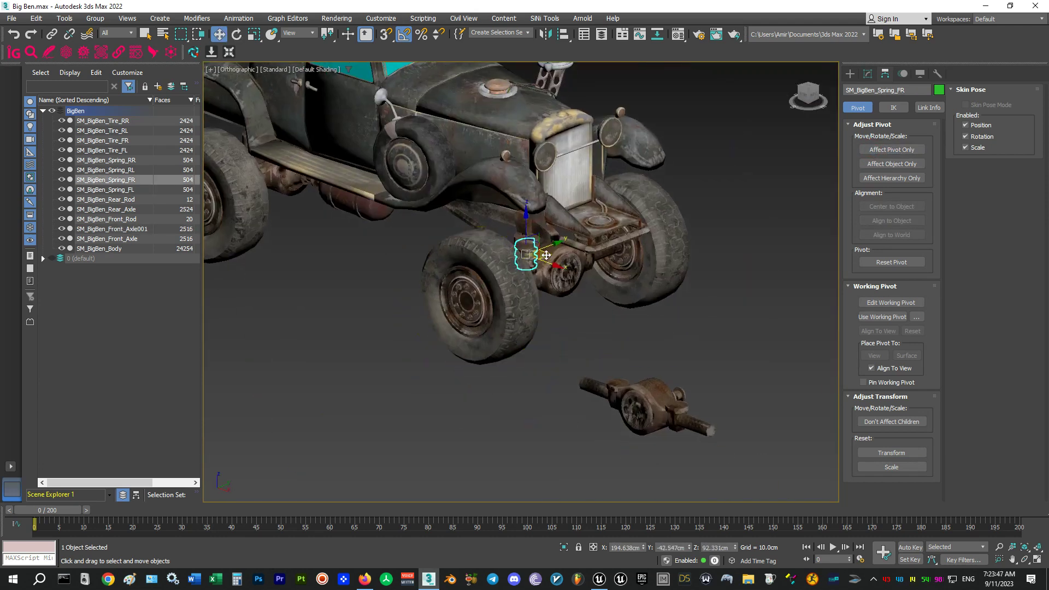
mouse_move(531, 251)
left_mouse_down("shift")
mouse_move(772, 391)
mouse_move(776, 374)
left_mouse_up("shift")
left_click(532, 335)
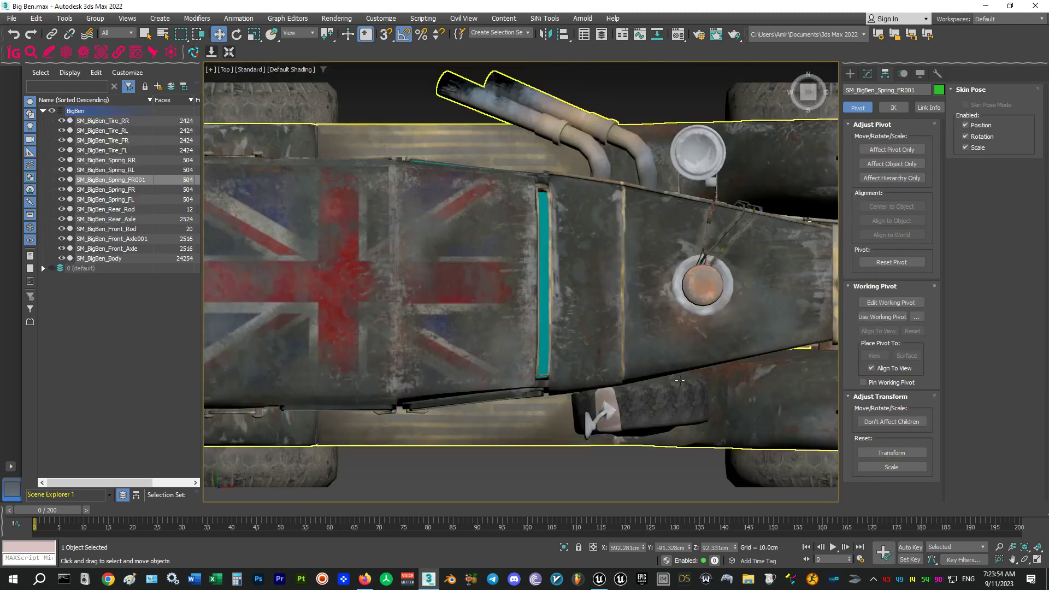
Step: Lay the spring copy flat along the X axis and move only its pivot to the end facing negative X
scroll(653, 354, "up", 3)
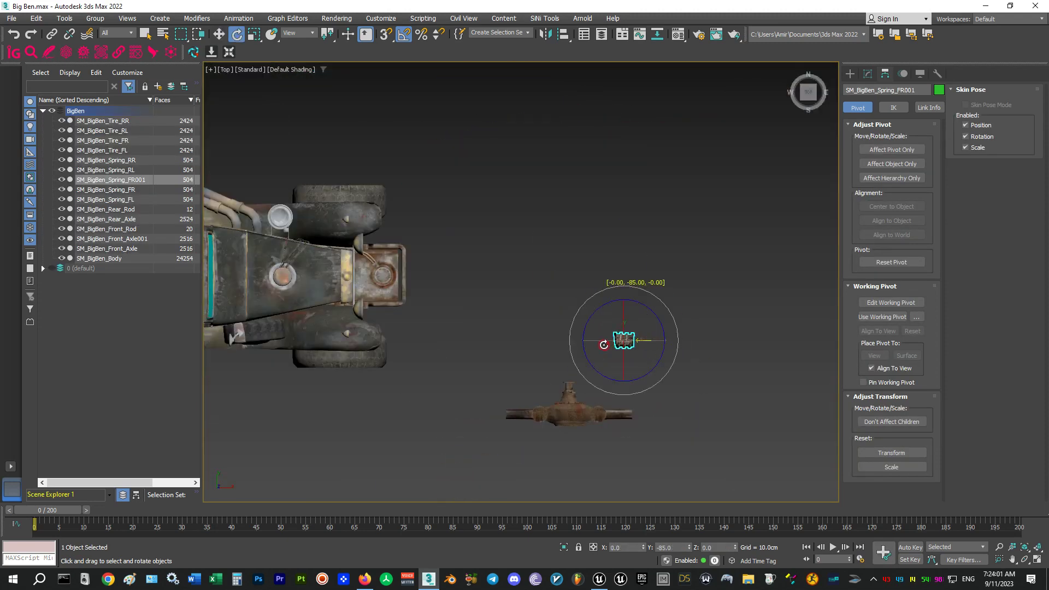
key("w")
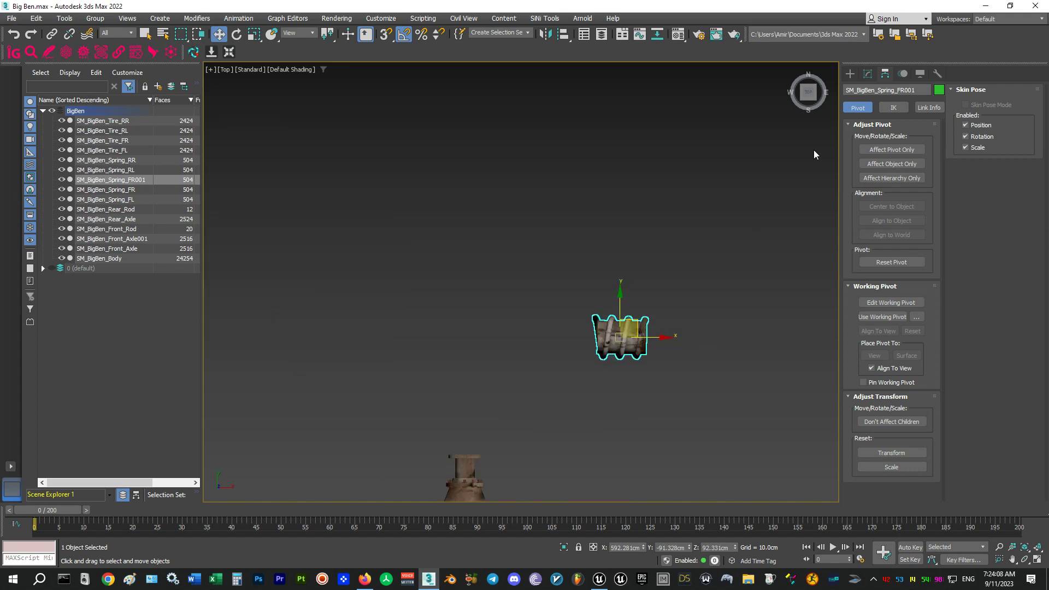
left_click(891, 149)
scroll(604, 330, "up", 3)
left_click(891, 150)
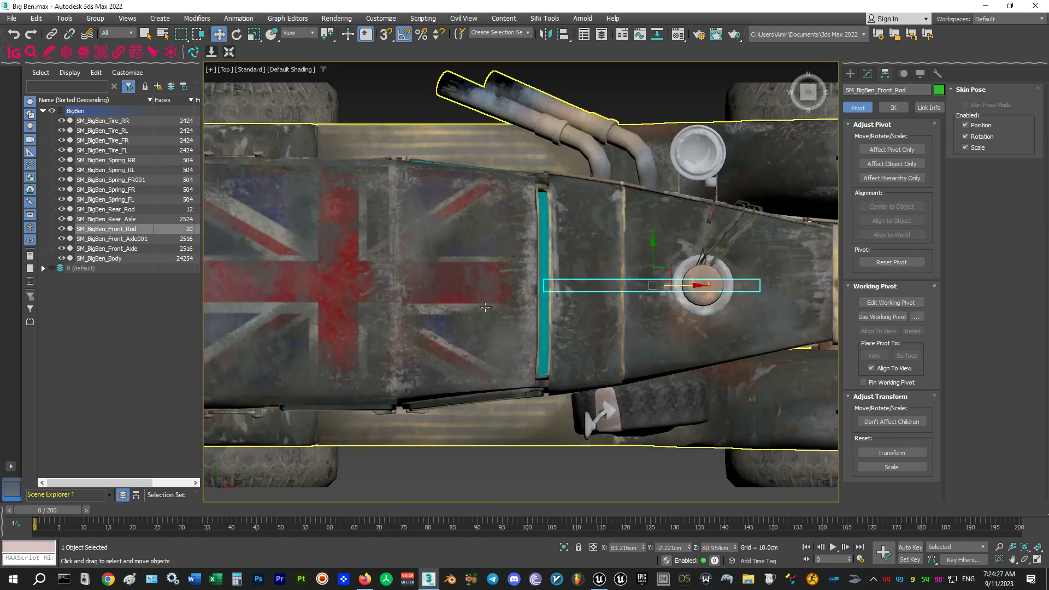
Step: Clone the front rod into the empty space beyond the spring copy and look at it in the Front view
scroll(348, 239, "down", 5)
mouse_move(348, 238)
left_mouse_down("shift")
mouse_move(431, 241)
mouse_move(480, 284)
mouse_move(604, 300)
left_mouse_up("shift")
left_click(813, 104)
Step: Rotate the rod copy until it lies level along the X axis and move only its pivot to the end facing negative X
key("e")
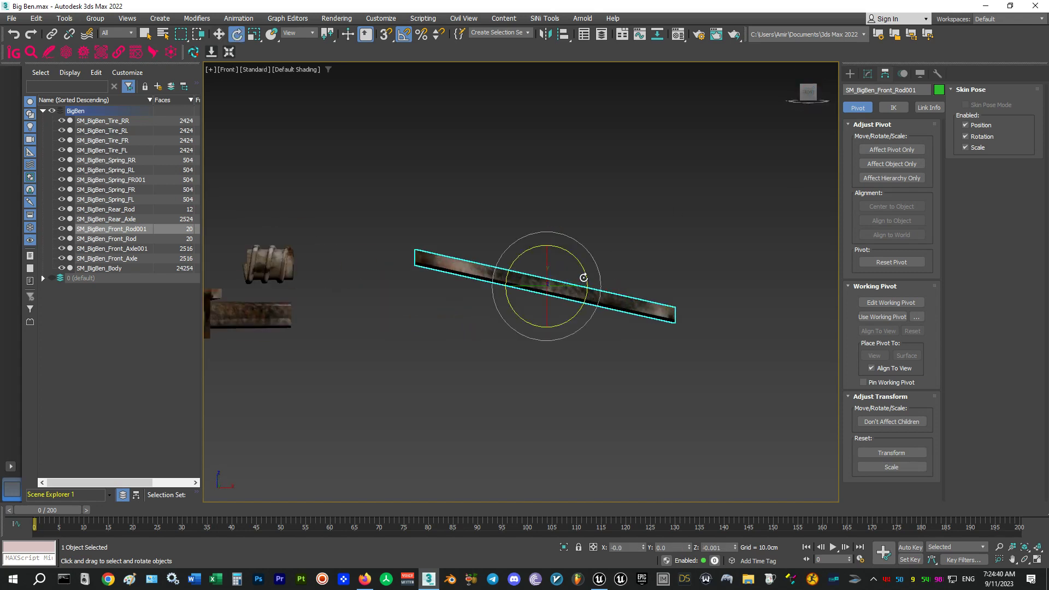
left_click_drag(584, 258, 451, 294)
key("w")
left_click(892, 149)
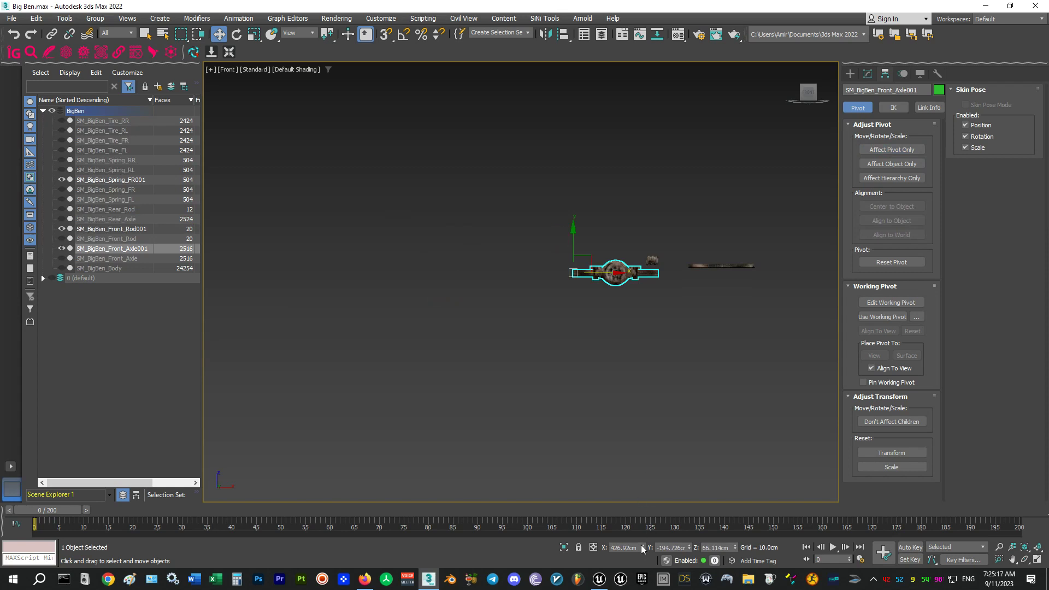
Step: Set the axle copy's X, Y and Z position to 0 cm and delete the copy
right_click(643, 547)
right_click(690, 547)
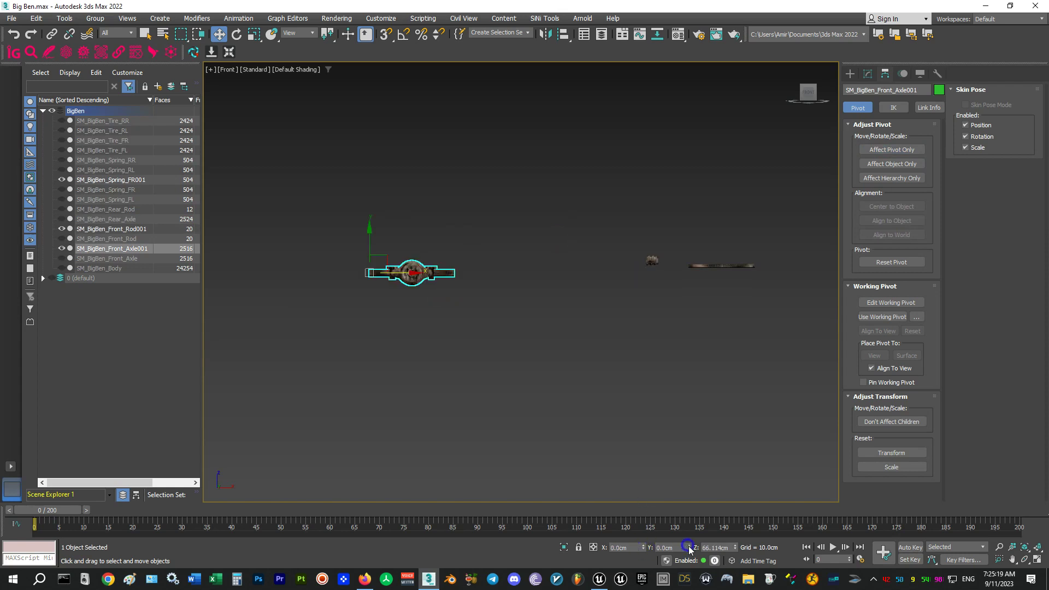
right_click(735, 547)
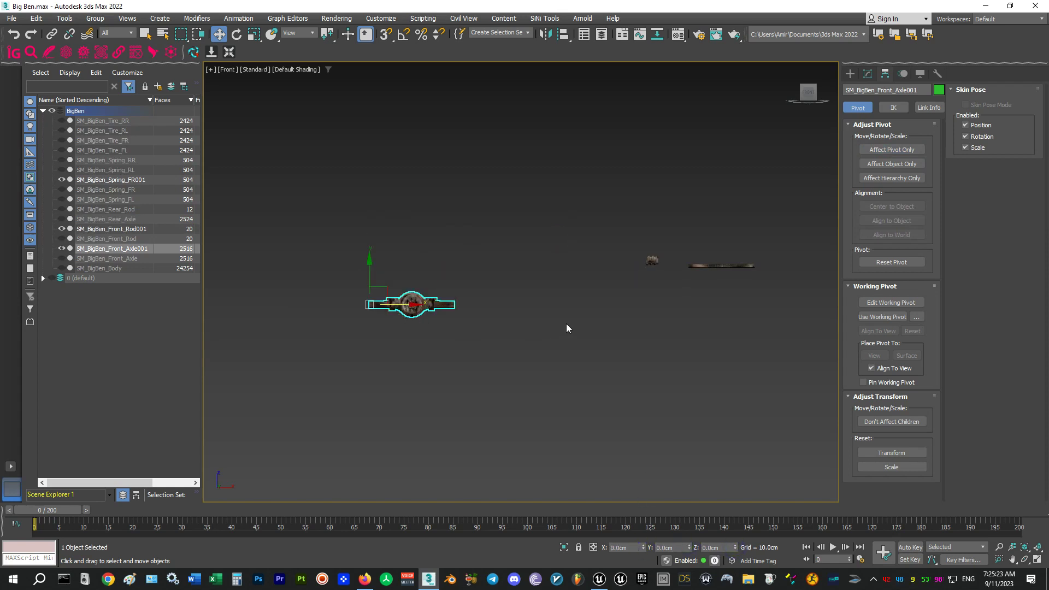
key("Delete")
Step: Set the spring copy's X, Y and Z position to 0 cm and delete the copy
left_click(651, 260)
right_click(643, 547)
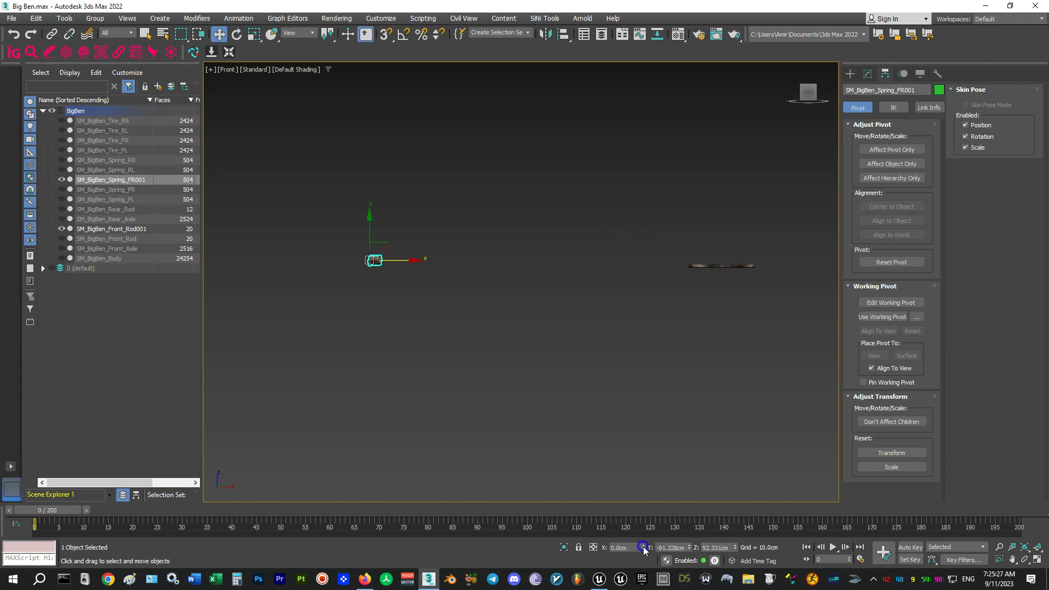
right_click(689, 547)
right_click(735, 548)
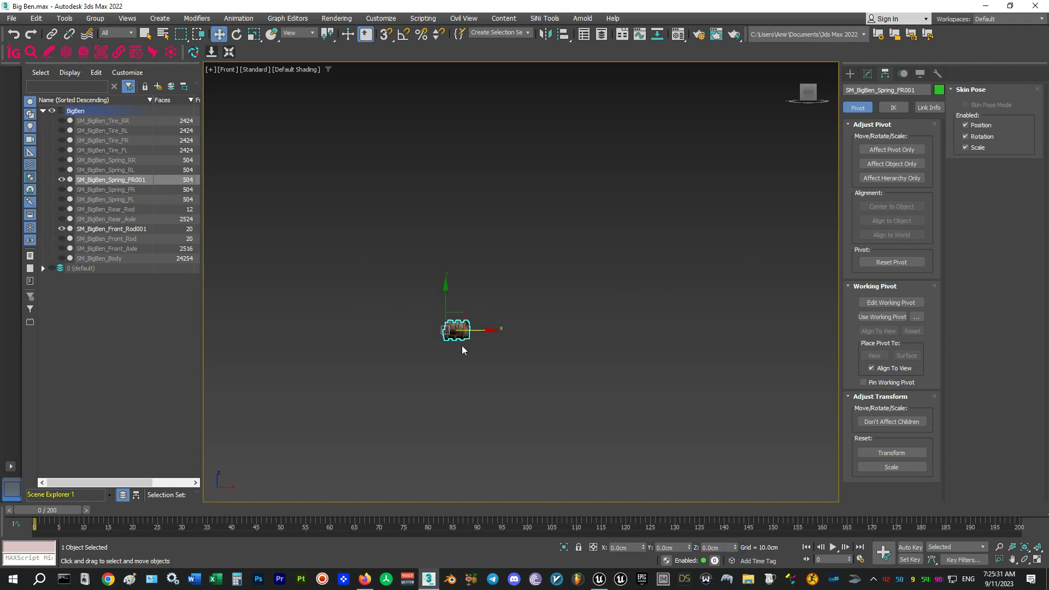
key("Delete")
Step: Set the rod copy's X, Y and Z position to 0 cm
left_click(711, 314)
right_click(644, 548)
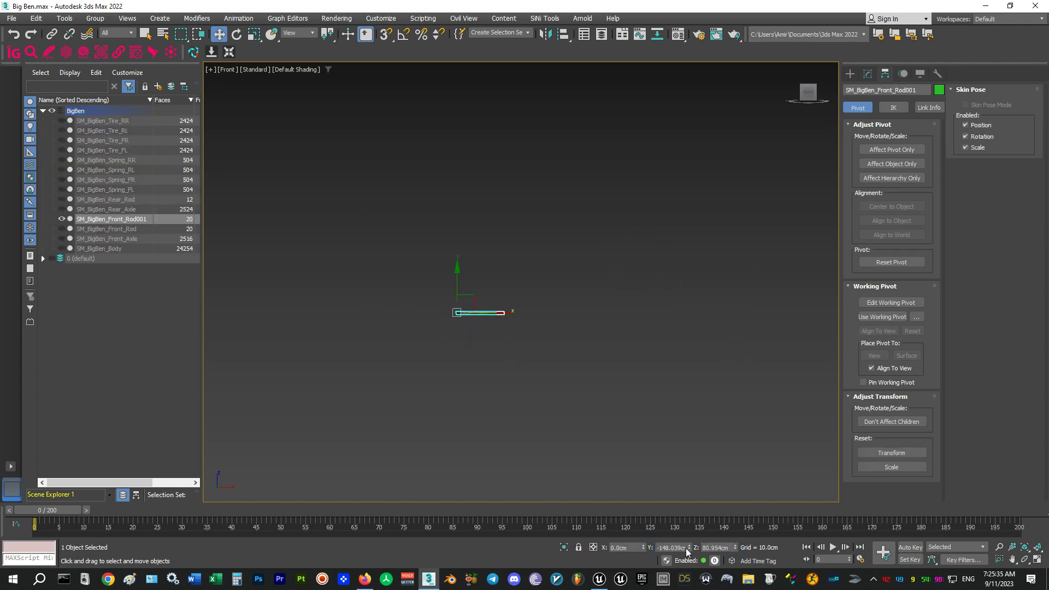
right_click(688, 548)
right_click(734, 546)
scroll(468, 346, "up", 3)
scroll(483, 353, "down", 1)
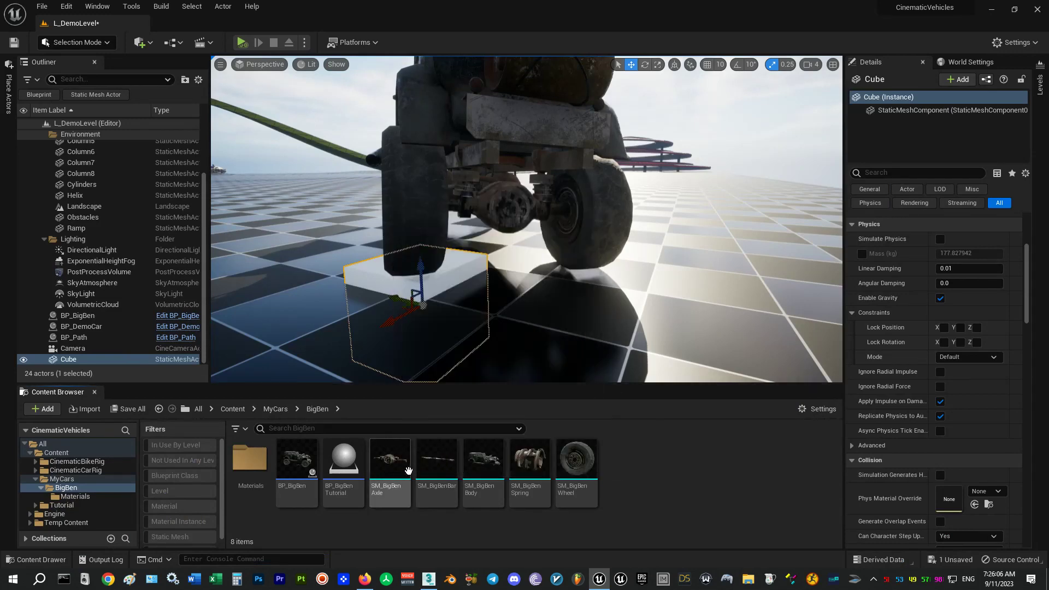
Step: Delete the Cube and the BP_BigBen truck actors from the demo level, accepting the broken reference
mouse_move(448, 469)
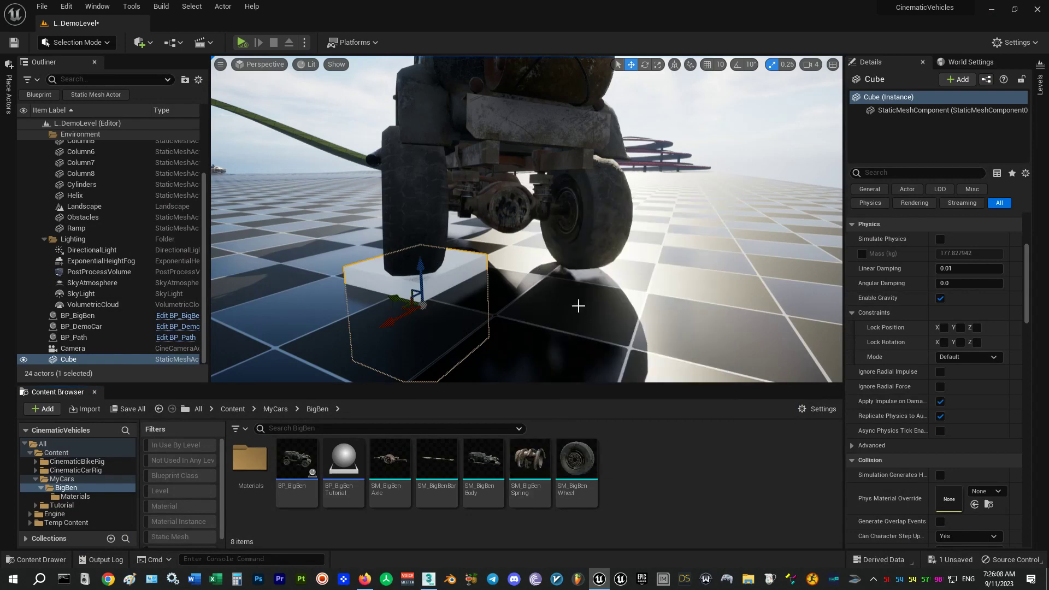
key("s")
mouse_move(566, 278)
right_mouse_down()
mouse_move(597, 272)
mouse_move(550, 279)
right_mouse_up()
key("a")
key("w")
key("Delete")
left_click(575, 216)
key("Delete")
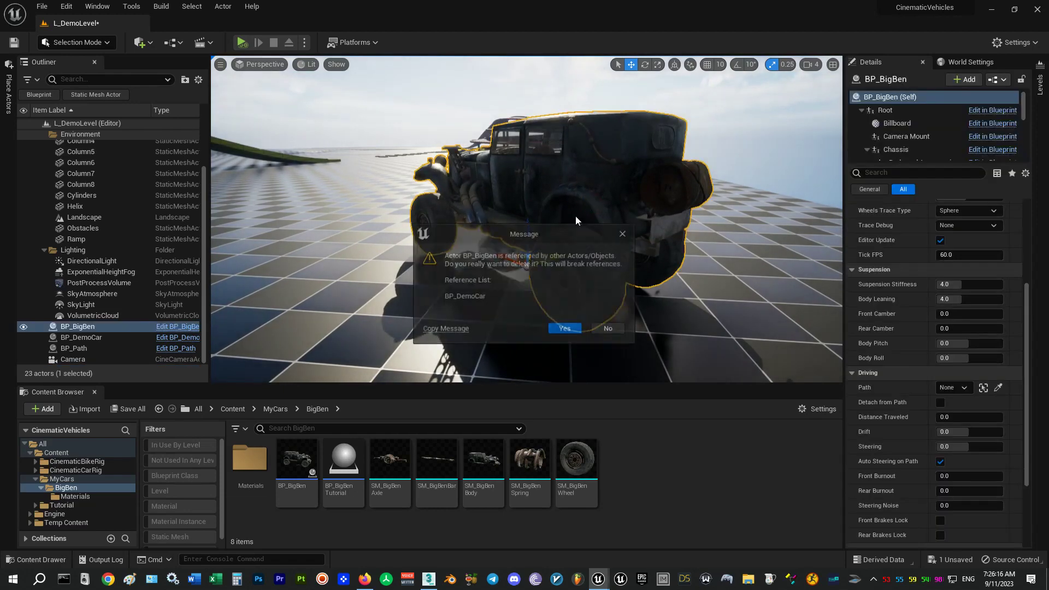
key("Return")
Step: Place the BP_BigBenTutorial blueprint in the level on the checkered floor and look at it from the side
left_click_drag(343, 462, 546, 251)
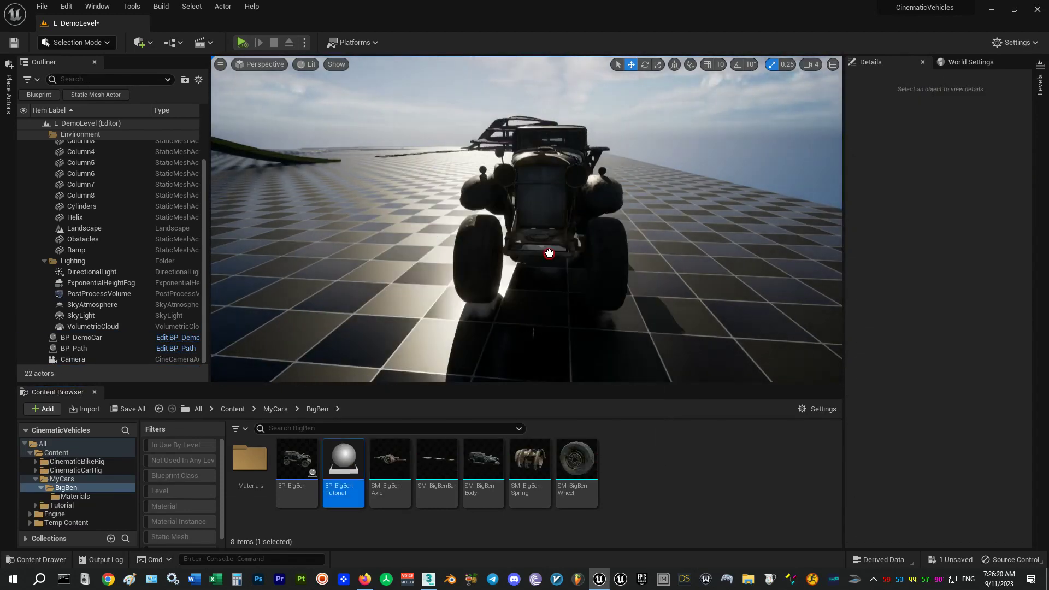
right_click_drag(521, 241, 710, 208)
key("w")
key("a")
key("s")
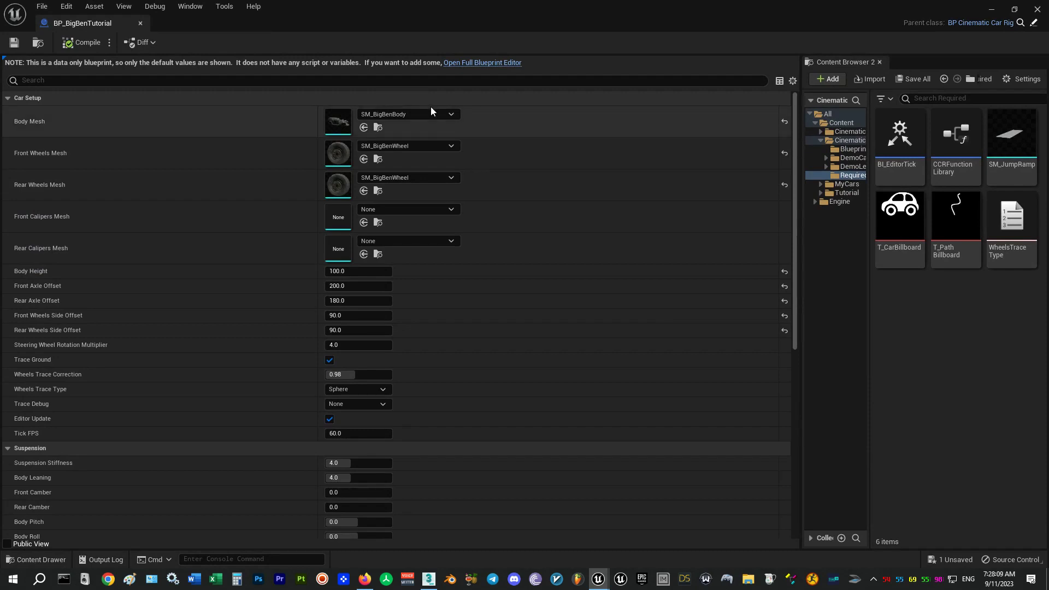
Step: Open BP_BigBenTutorial in the full Blueprint editor and delete the Event BeginPlay node from its event graph
left_click(471, 63)
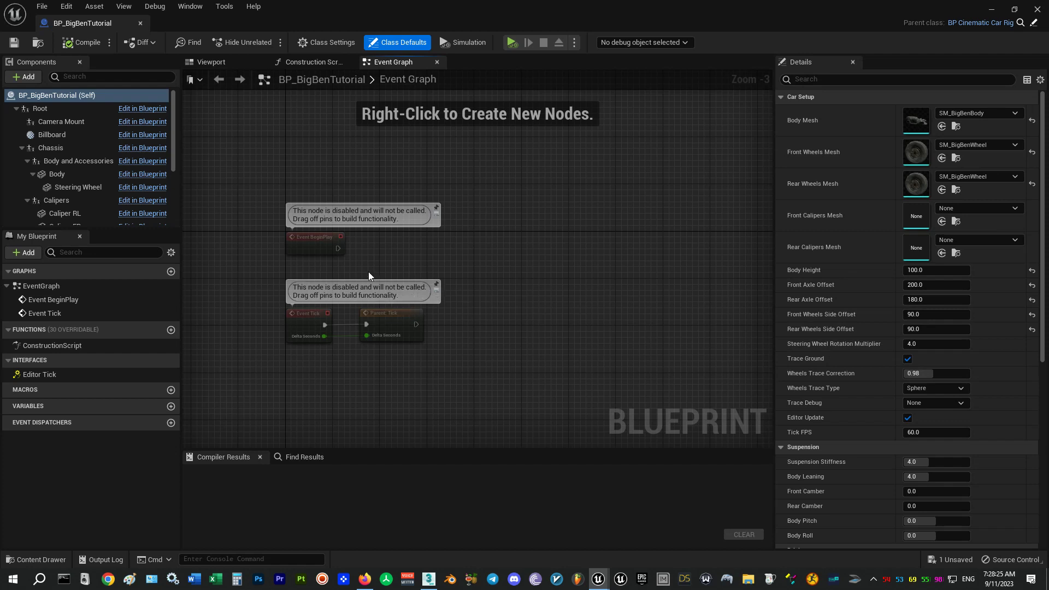
left_click(319, 235)
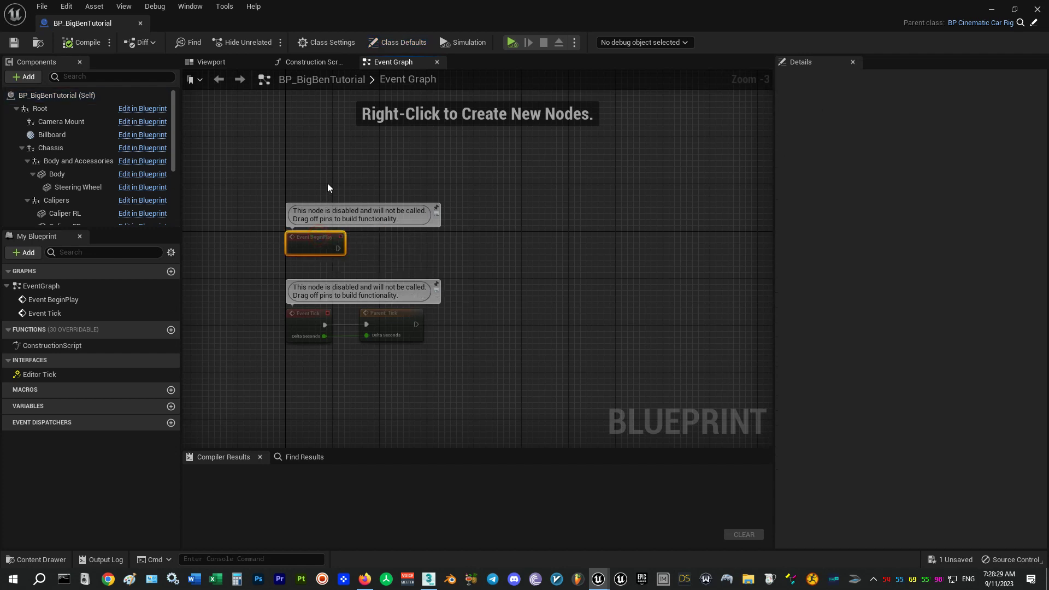
key("Delete")
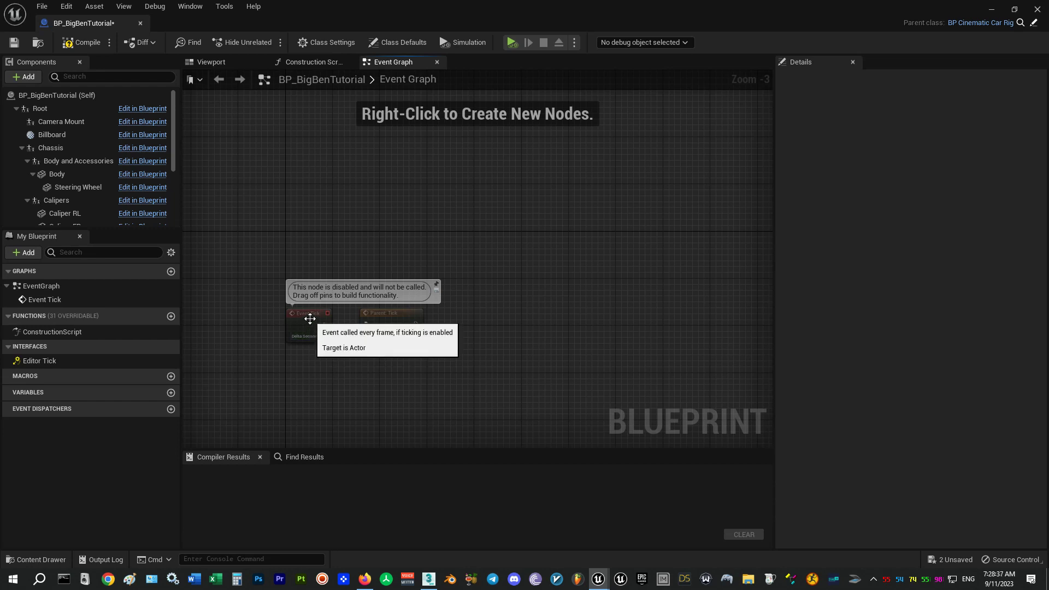
Step: Delete the Parent: Construction Script node from the construction script graph
left_click(311, 61)
scroll(313, 278, "down", 6)
right_click_drag(312, 267, 366, 287)
scroll(366, 286, "up", 3)
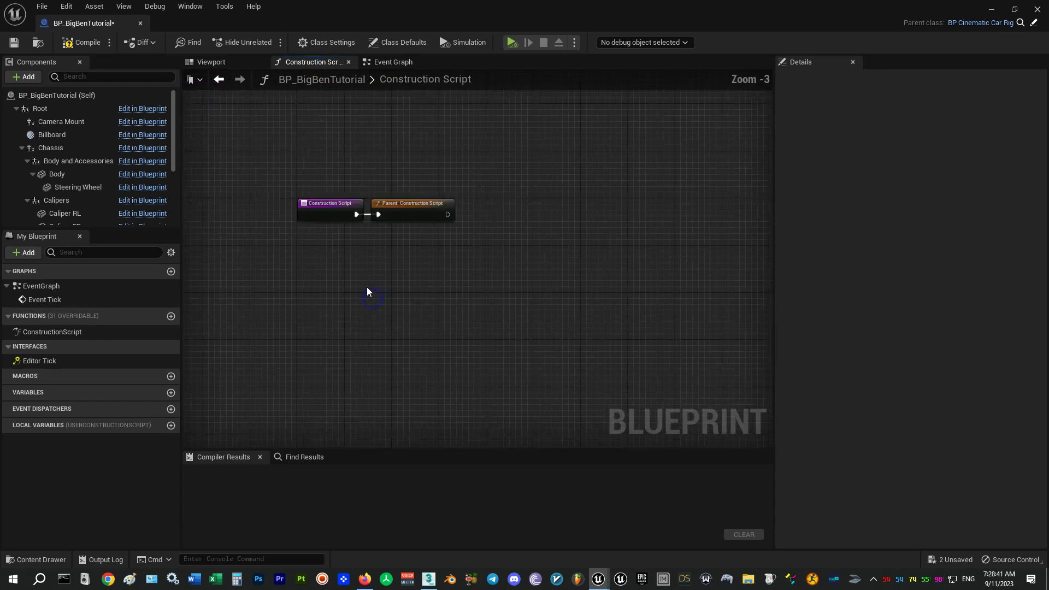
scroll(340, 235, "up", 1)
right_click_drag(339, 242, 352, 293)
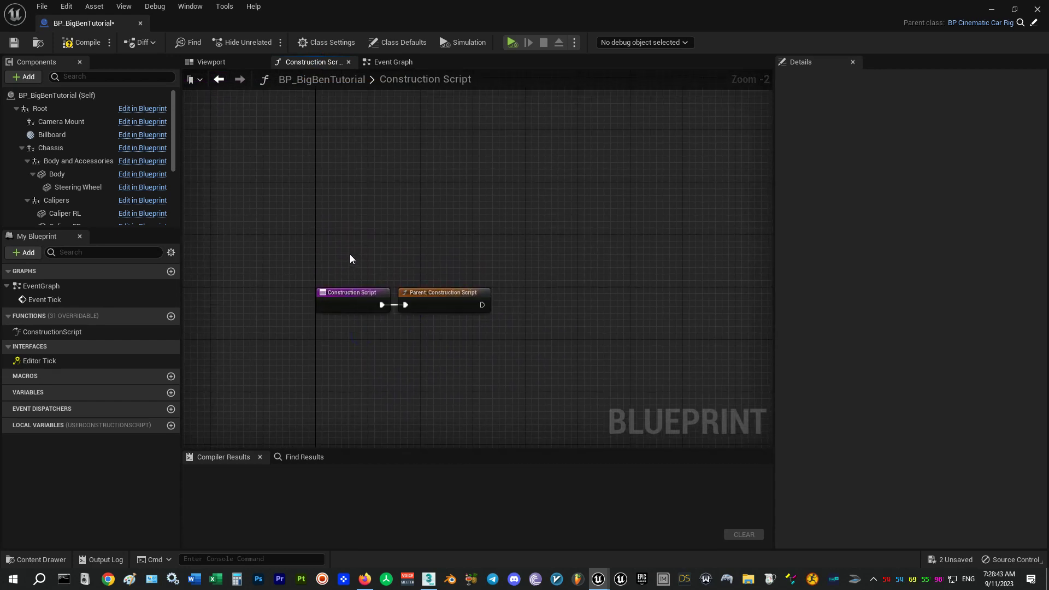
left_click_drag(421, 259, 440, 323)
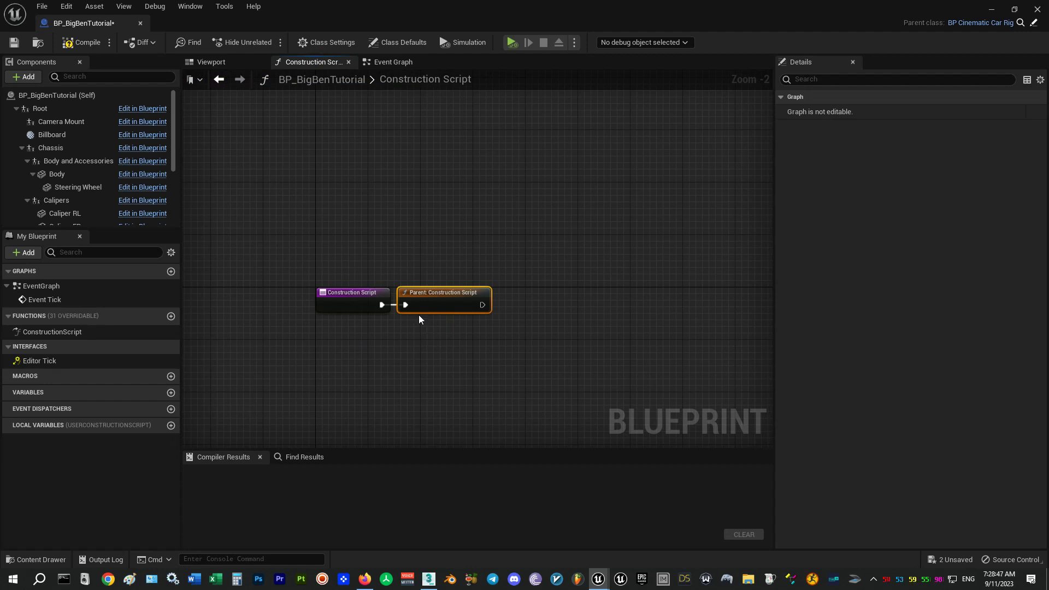
key("Delete")
Step: Delete the Parent: Tick node from the event graph, leaving only Event Tick
left_click(388, 61)
left_click(395, 310)
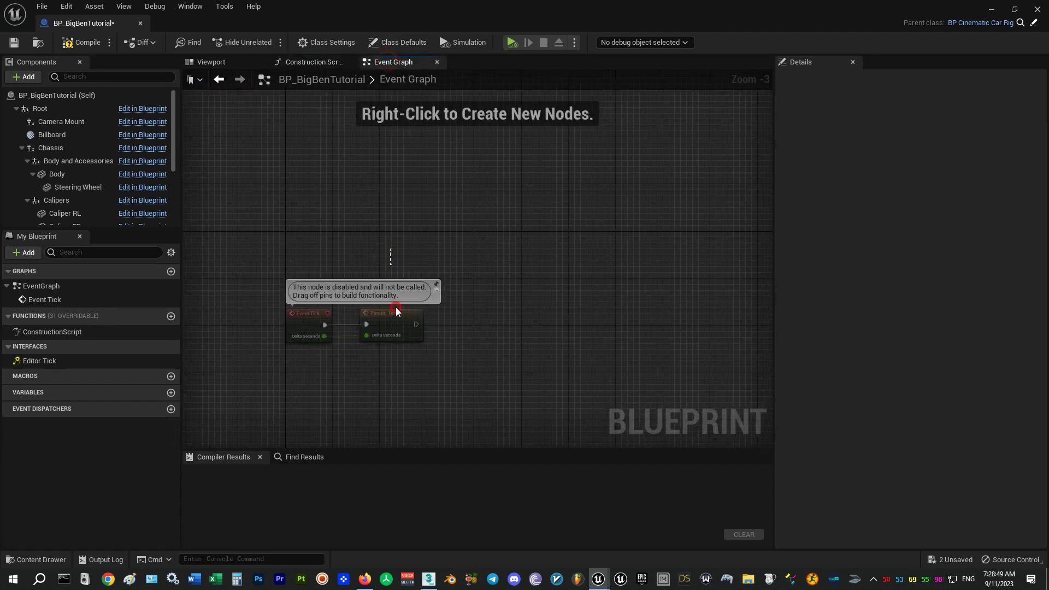
key("Delete")
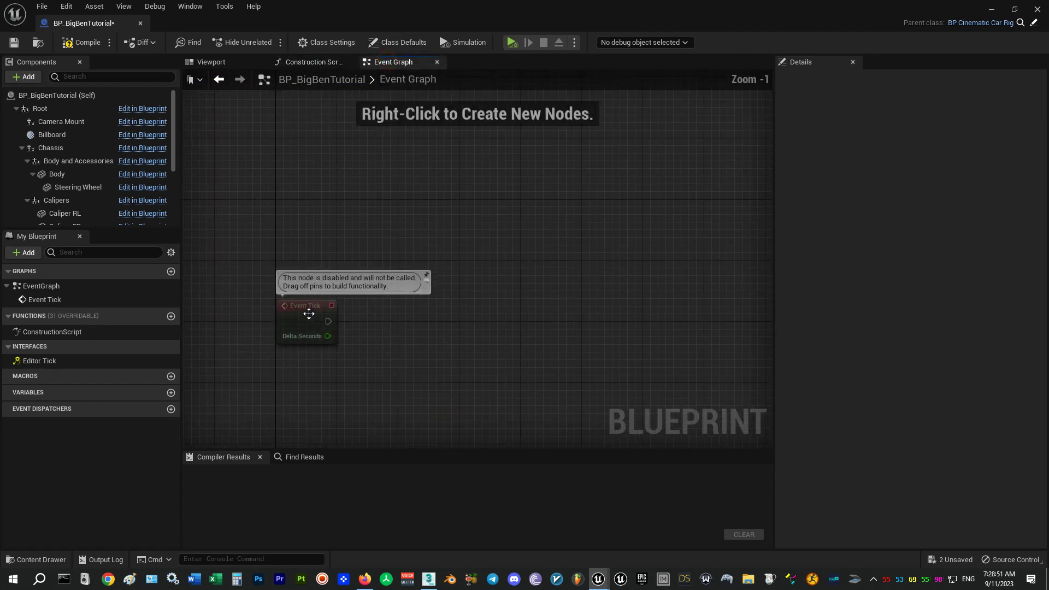
left_click(310, 310)
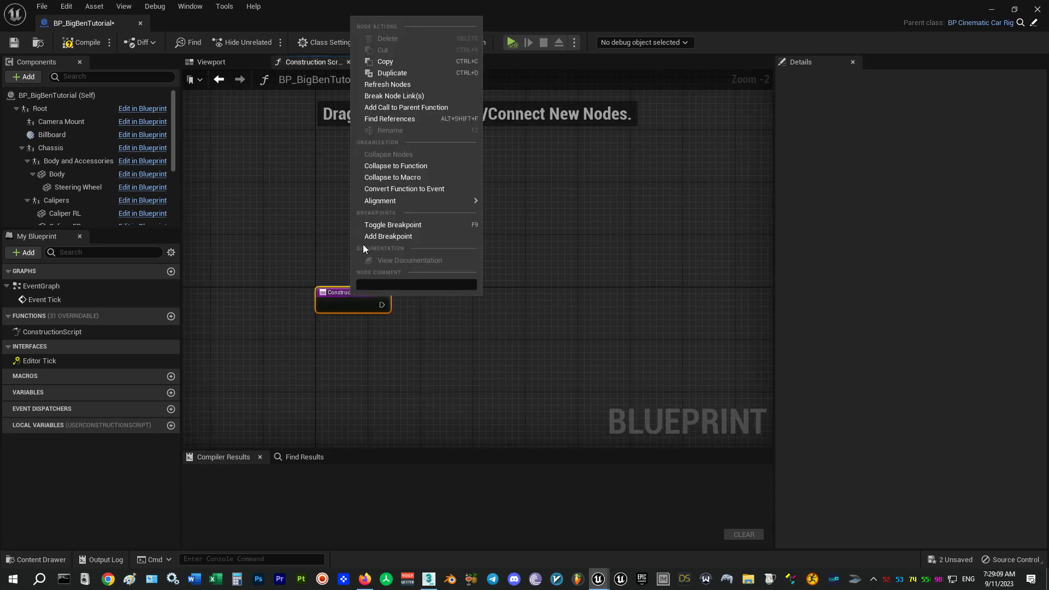
Step: Add a call to the parent function for the Construction Script node and connect the two execution pins
left_click(407, 107)
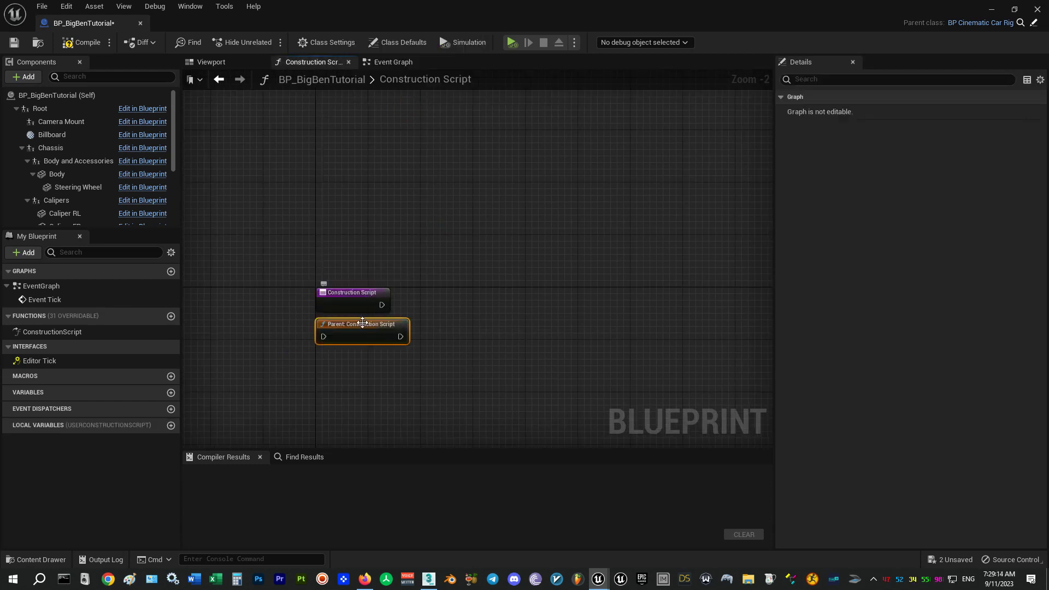
left_click_drag(362, 323, 454, 290)
left_click_drag(382, 304, 415, 304)
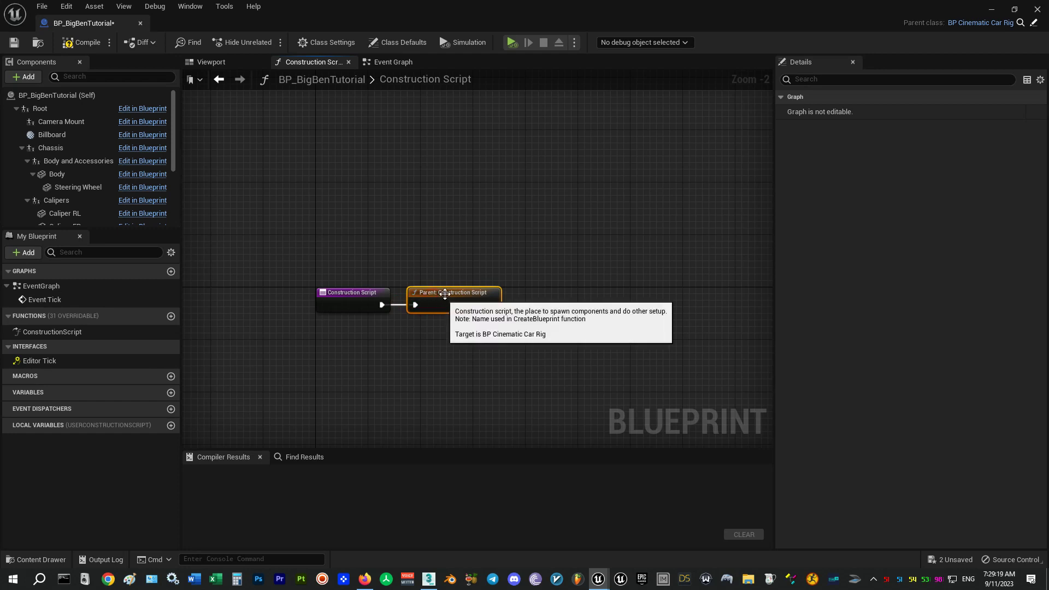
Step: Add a call to the parent function for Event Tick in the event graph and connect their execution pins
left_click(393, 61)
right_click(308, 310)
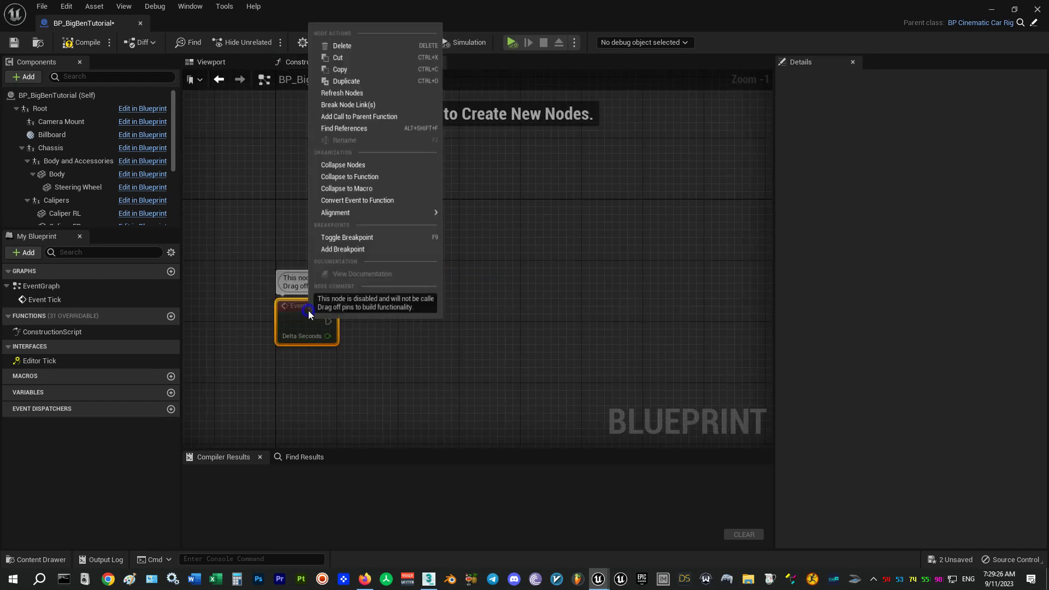
left_click(349, 113)
left_click_drag(305, 354, 361, 324)
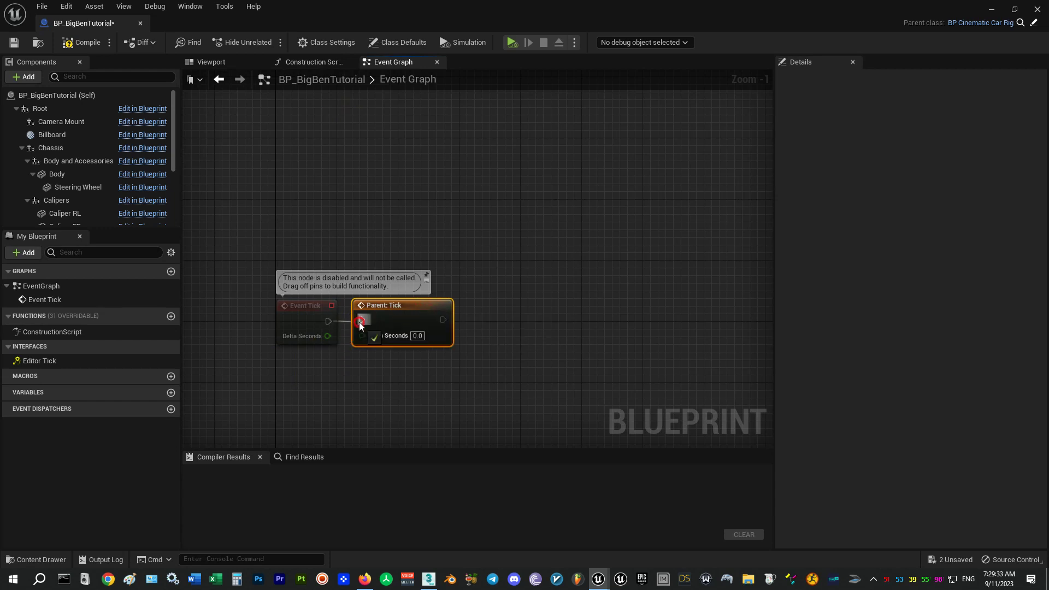
left_click_drag(361, 325, 360, 322)
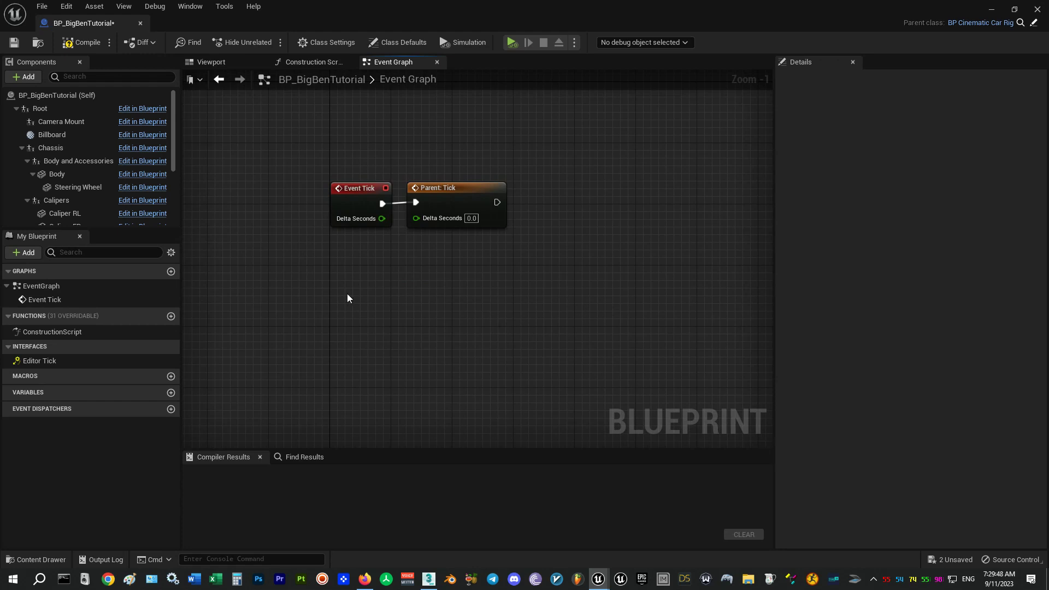
Step: Implement the Editor Tick interface event below Event Tick and connect it to a call to its parent function
double_click(47, 362)
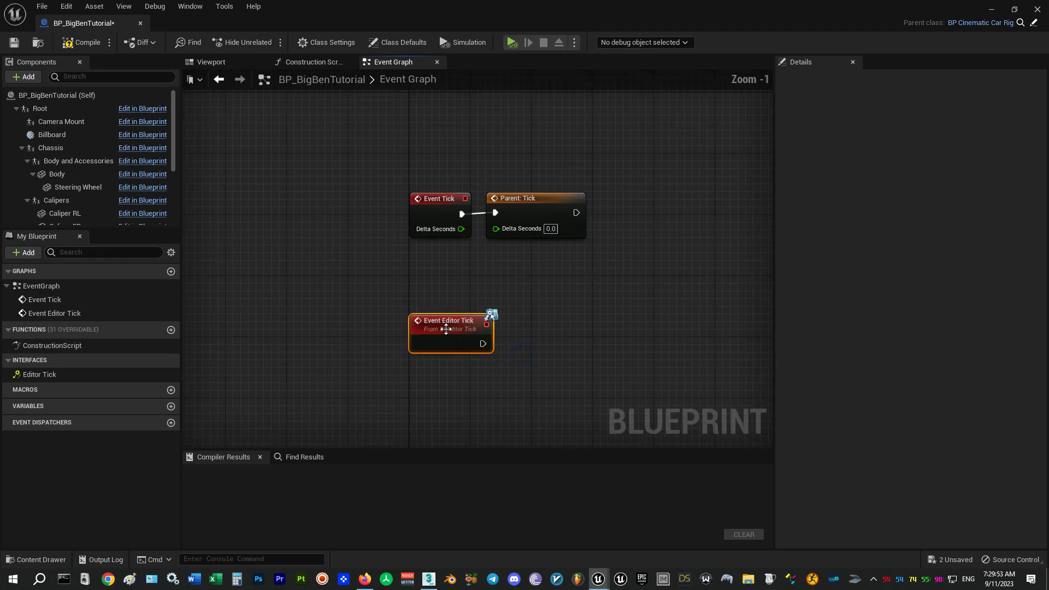
left_click_drag(446, 329, 449, 275)
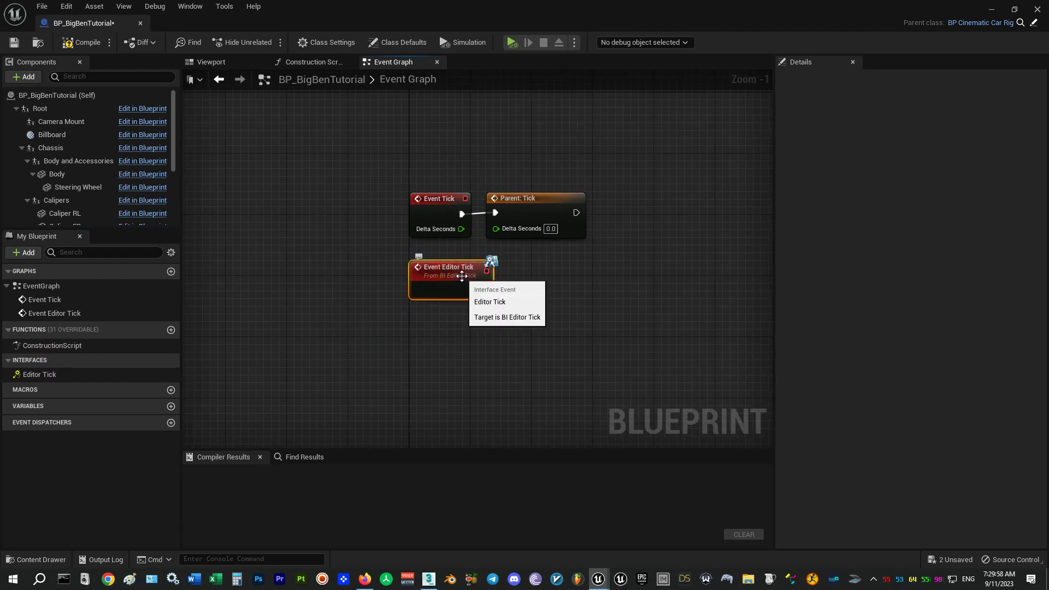
right_click(459, 274)
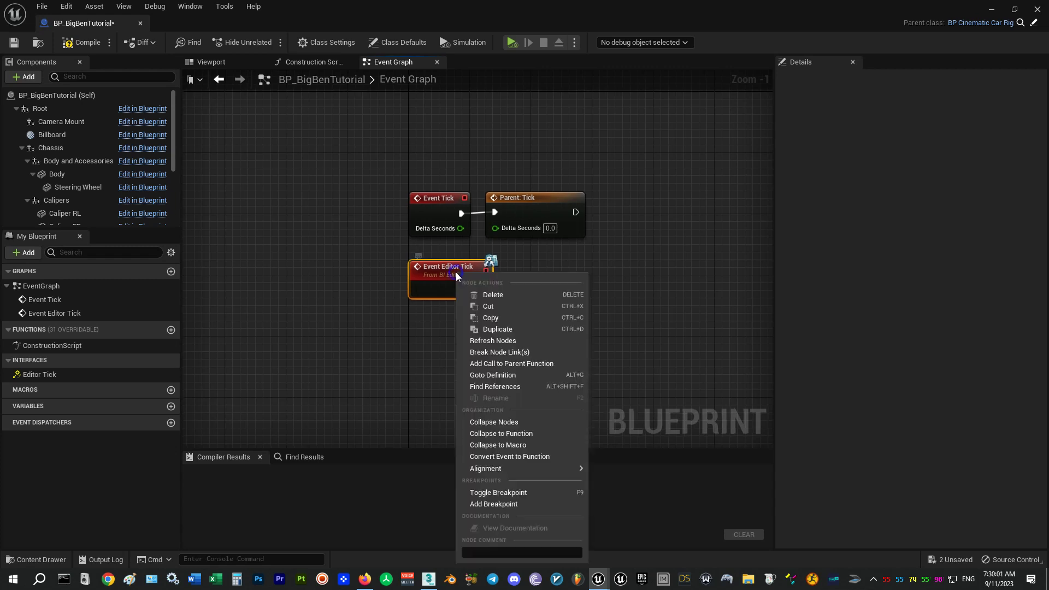
left_click(500, 362)
left_click_drag(498, 312, 588, 275)
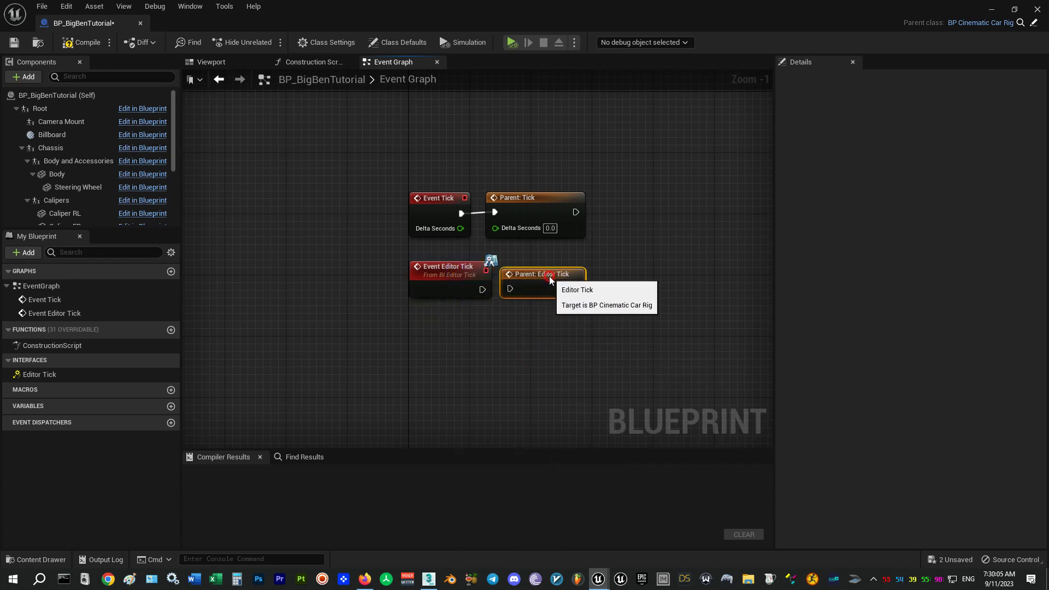
left_click_drag(483, 289, 510, 288)
right_click_drag(534, 349, 399, 359)
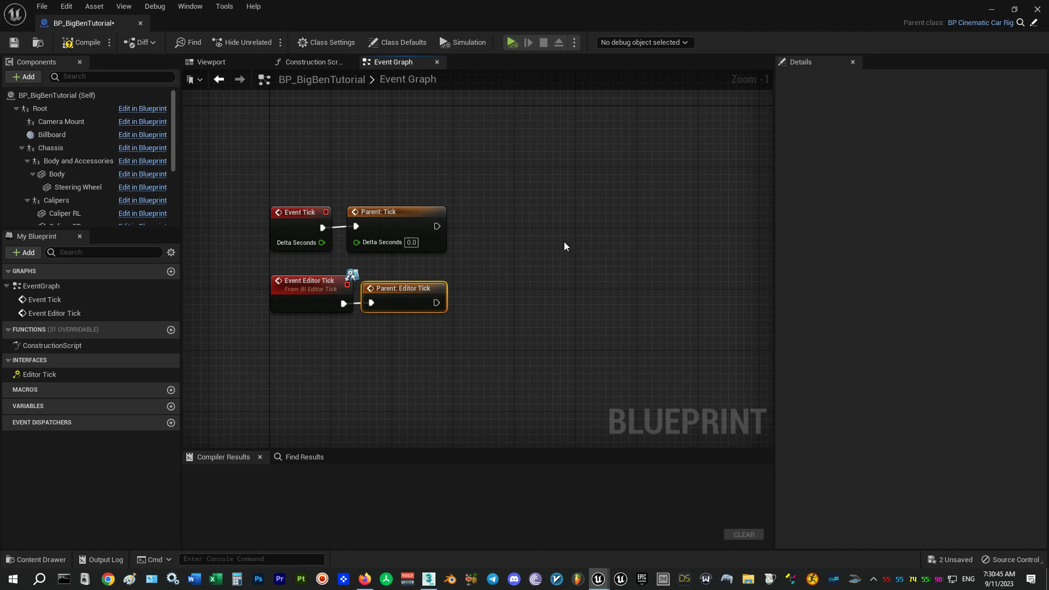
Step: Add a CCRSuspension function node to the event graph and align it with the Parent: Tick node
right_click(578, 235)
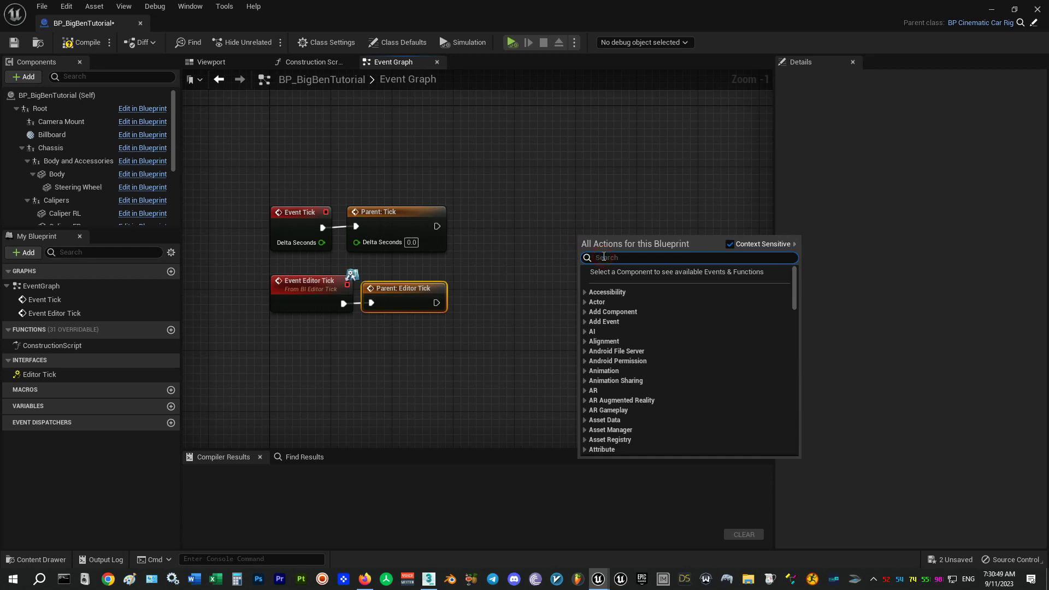
type("ccr")
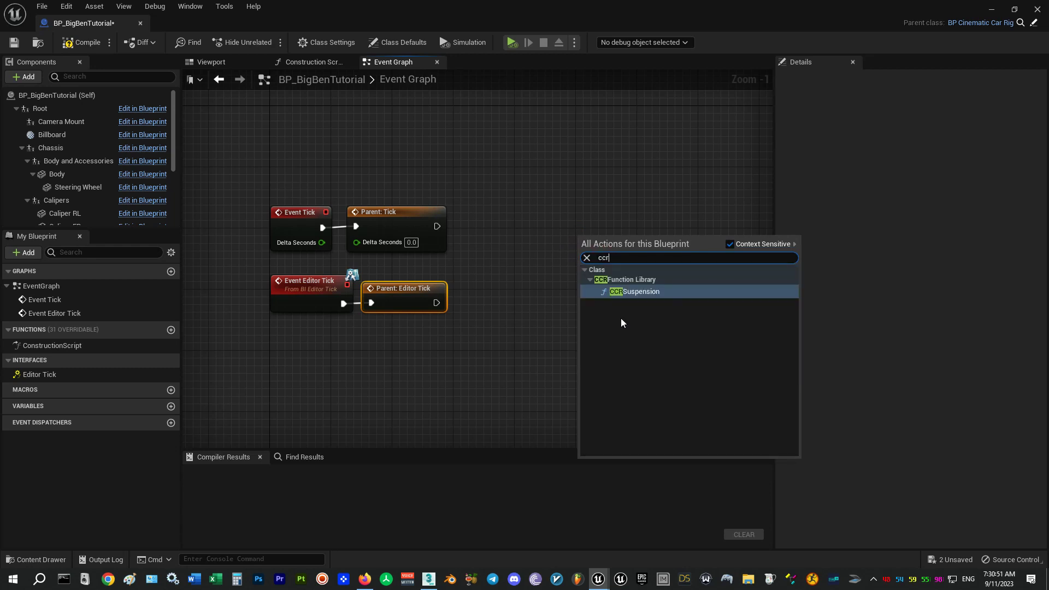
left_click(637, 293)
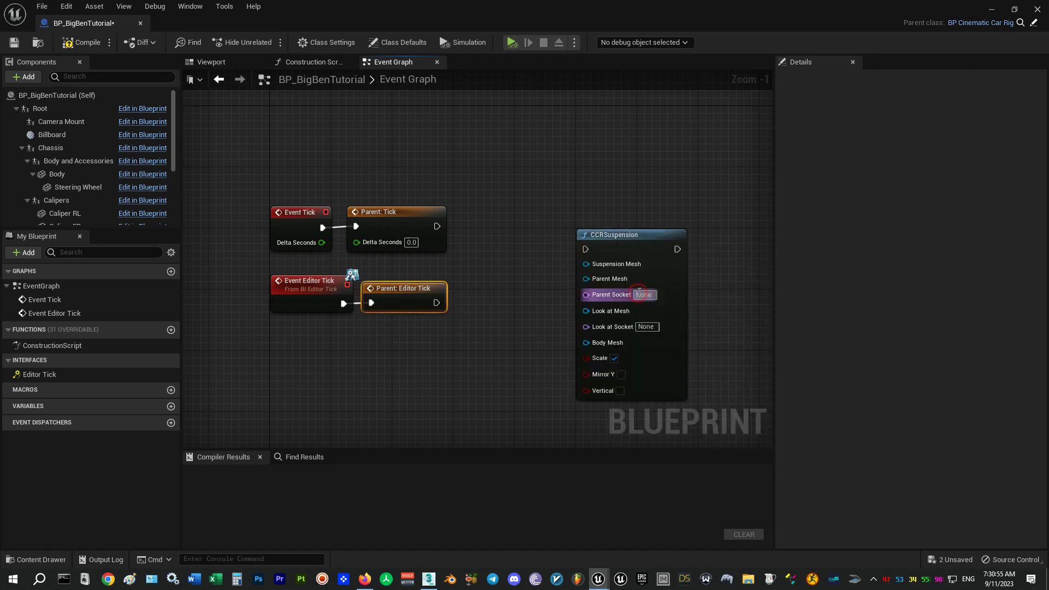
left_click_drag(625, 244, 625, 211)
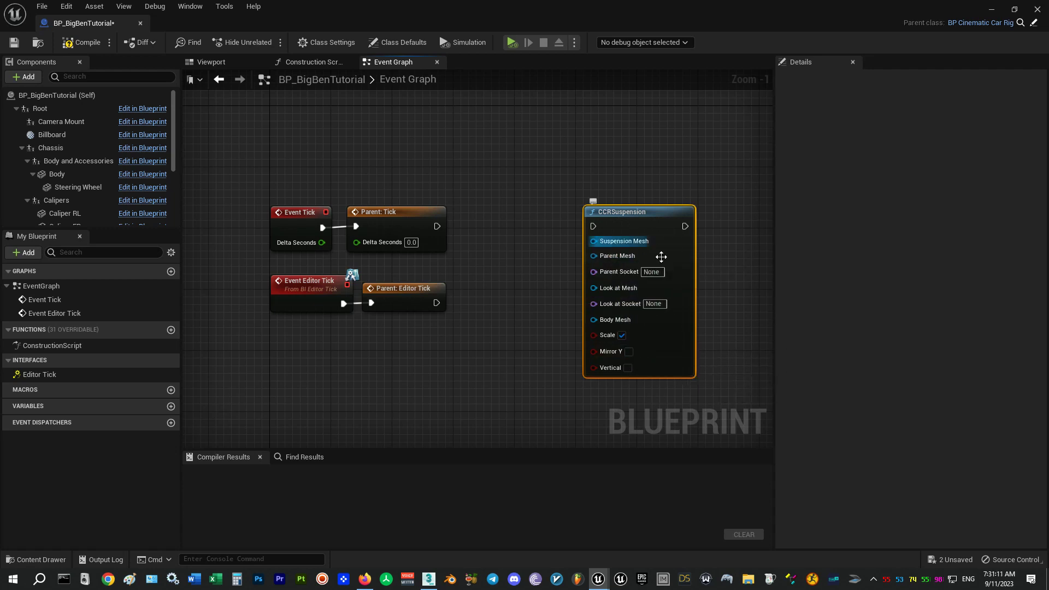
Step: Connect the execution outputs of Parent: Tick and Parent: Editor Tick to the CCRSuspension node
left_click_drag(436, 226, 594, 229)
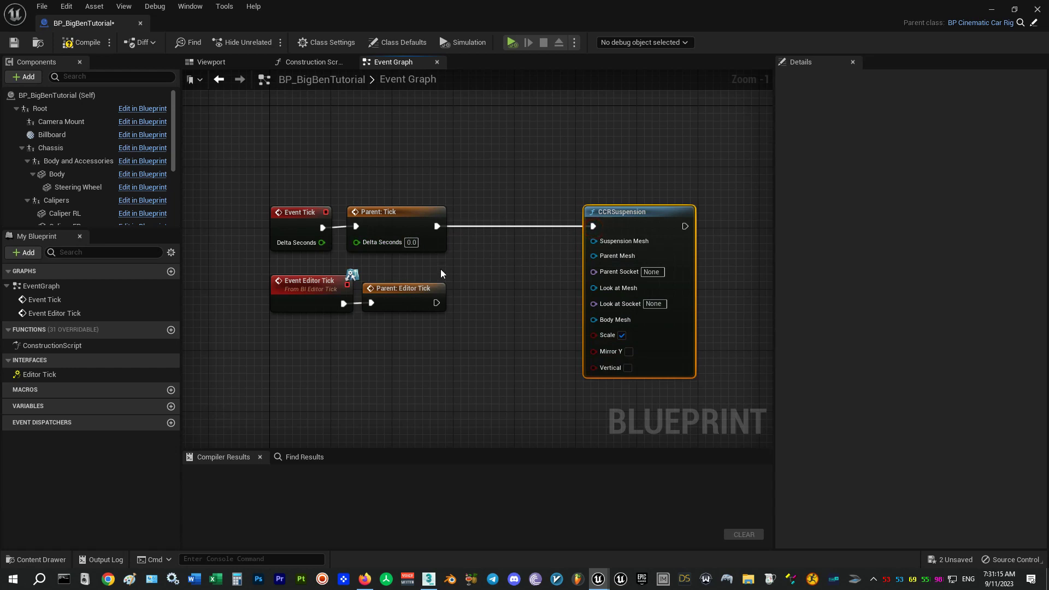
left_click_drag(437, 303, 594, 226)
right_click_drag(595, 255, 488, 264)
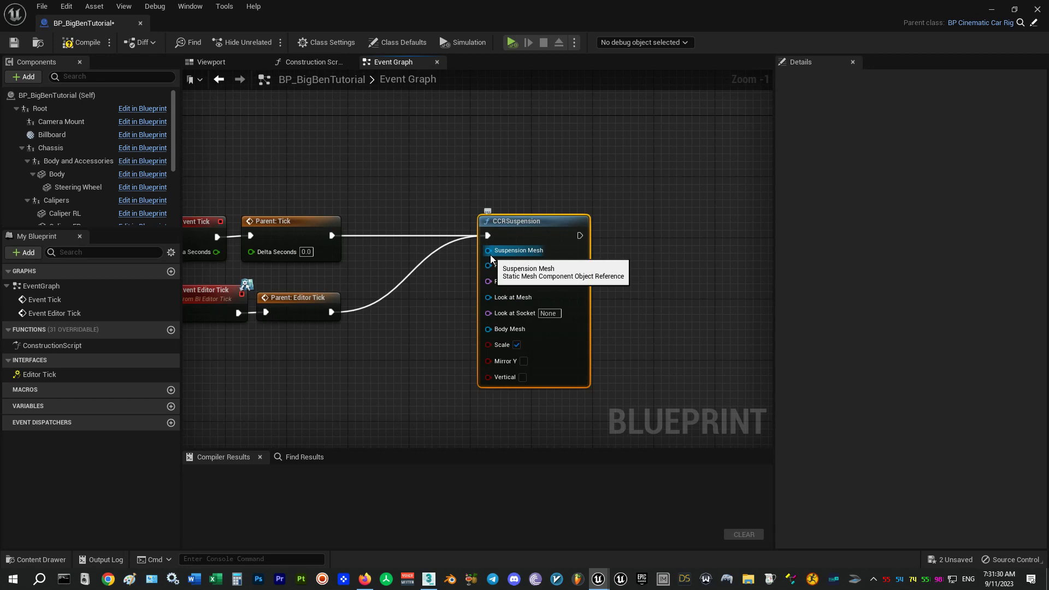
left_click_drag(489, 251, 489, 250)
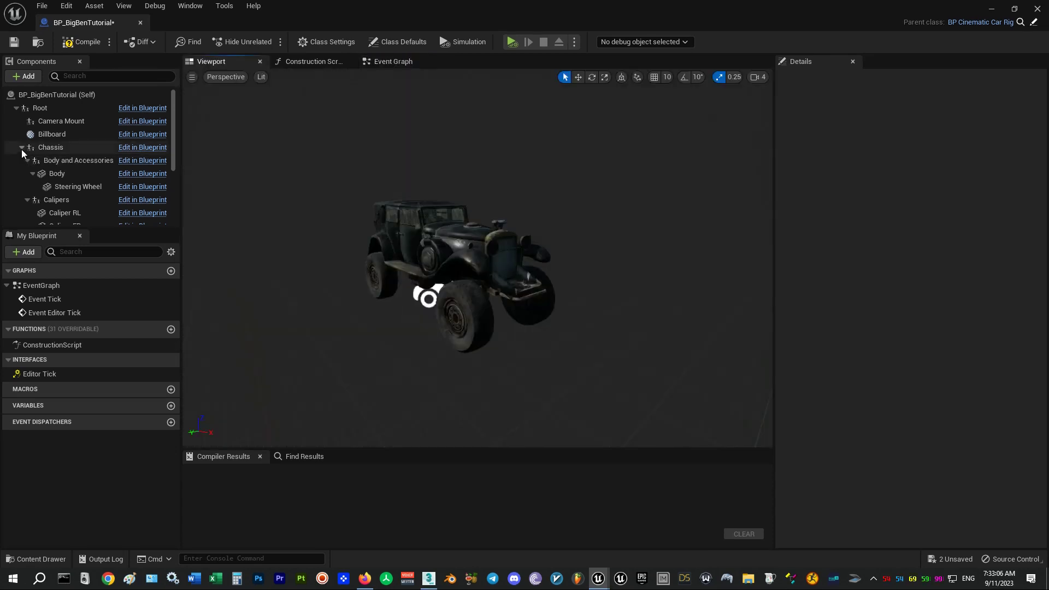
Step: Add a Child Actor component under the Chassis component of the truck blueprint
left_click(22, 146)
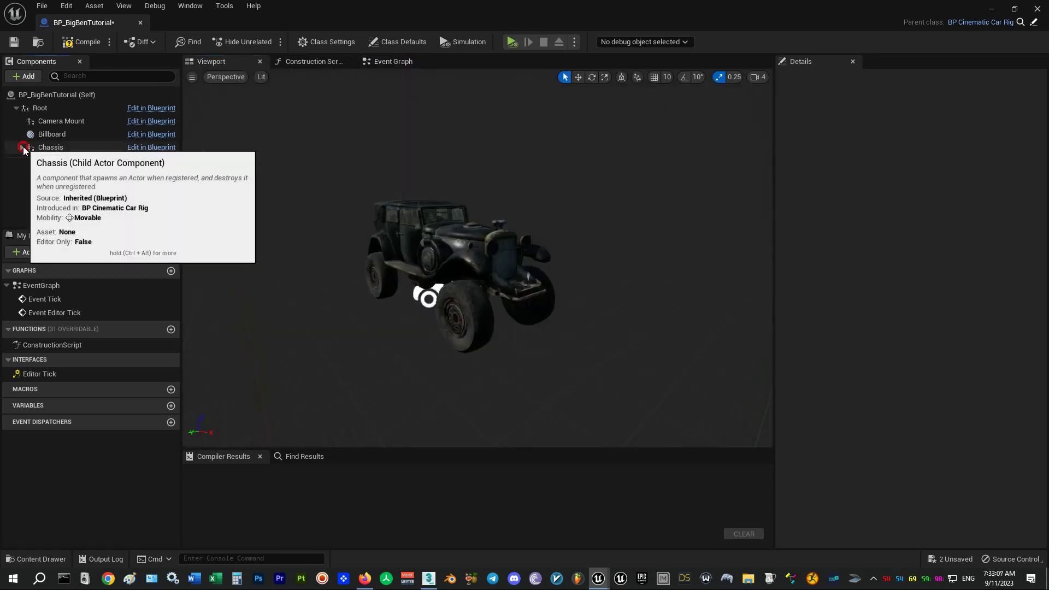
left_click(22, 147)
left_click(37, 110)
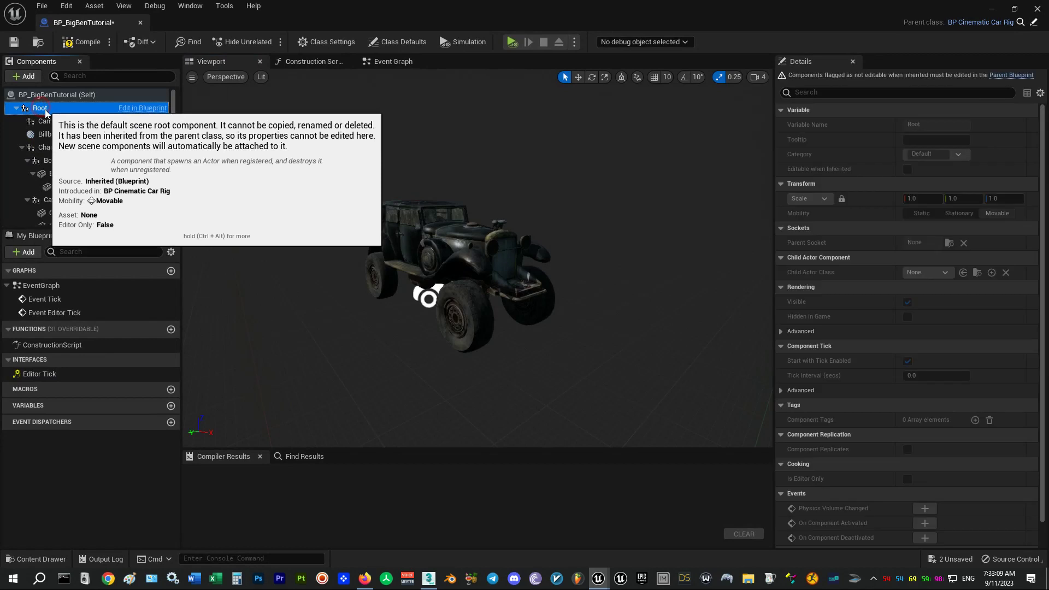
left_click(53, 148)
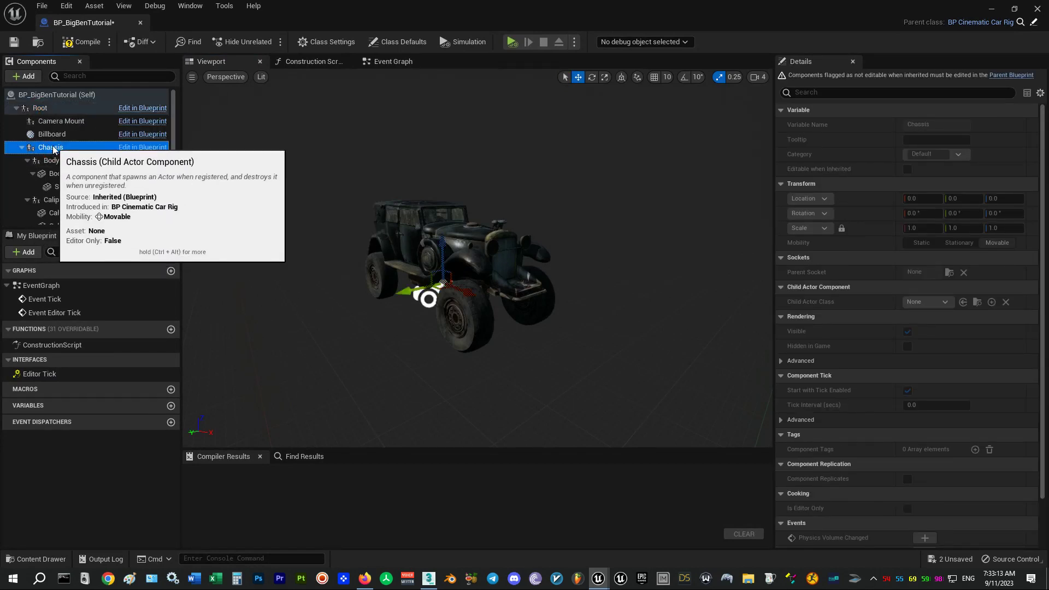
left_click(23, 76)
type("act")
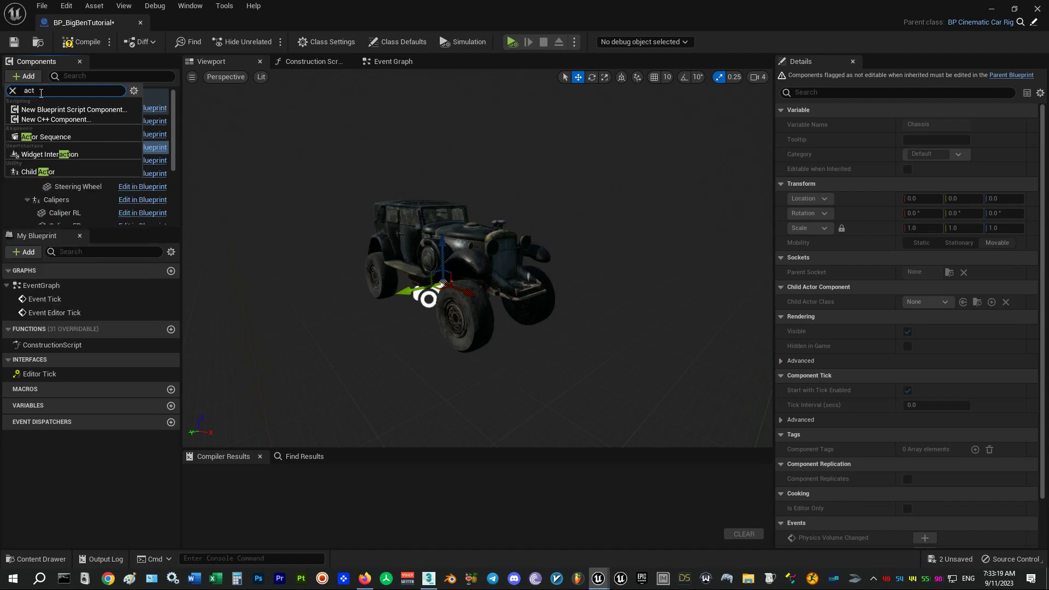
left_click(38, 172)
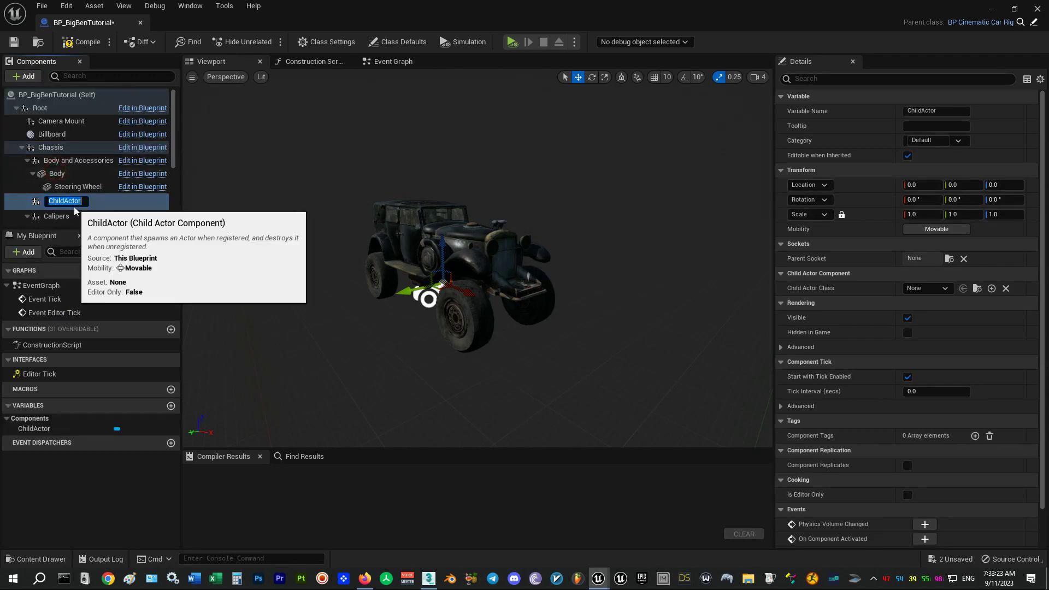
Step: Name the new component Suspension Parts and add the SM_BigBenAxle, SM_BigBenBar and SM_BigBenSpring meshes beneath it
type("Suspension Parts")
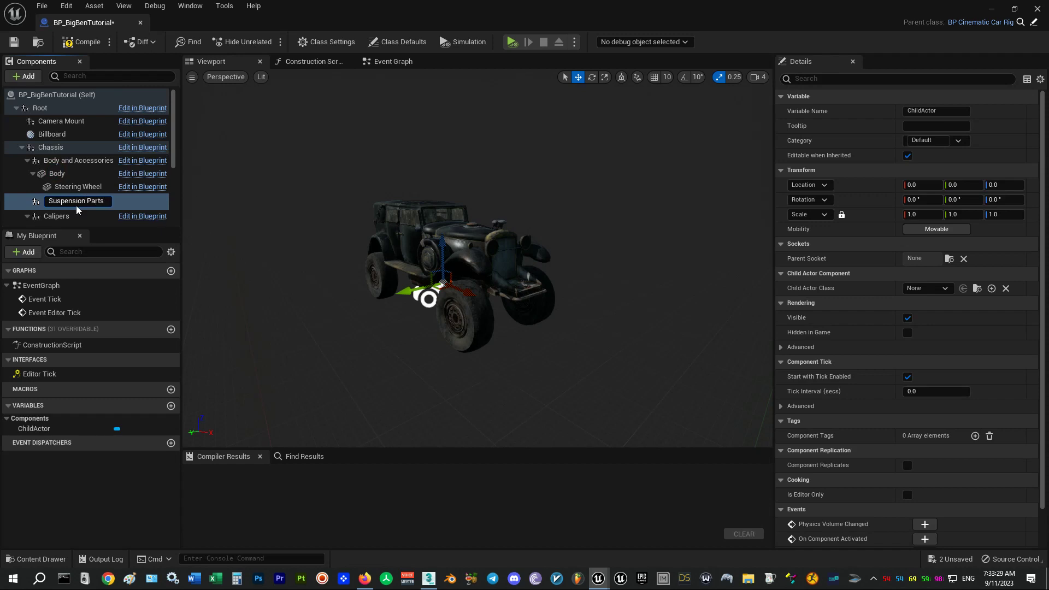
key("Return")
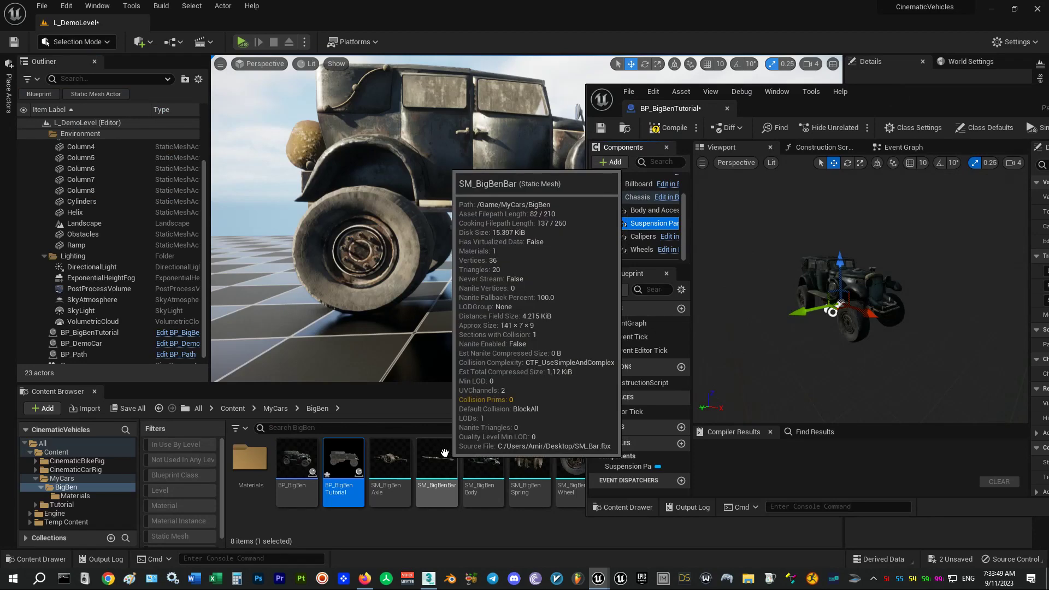
left_click(390, 461)
left_click(437, 462, "ctrl")
left_click(527, 463, "ctrl")
left_click_drag(527, 463, 691, 224)
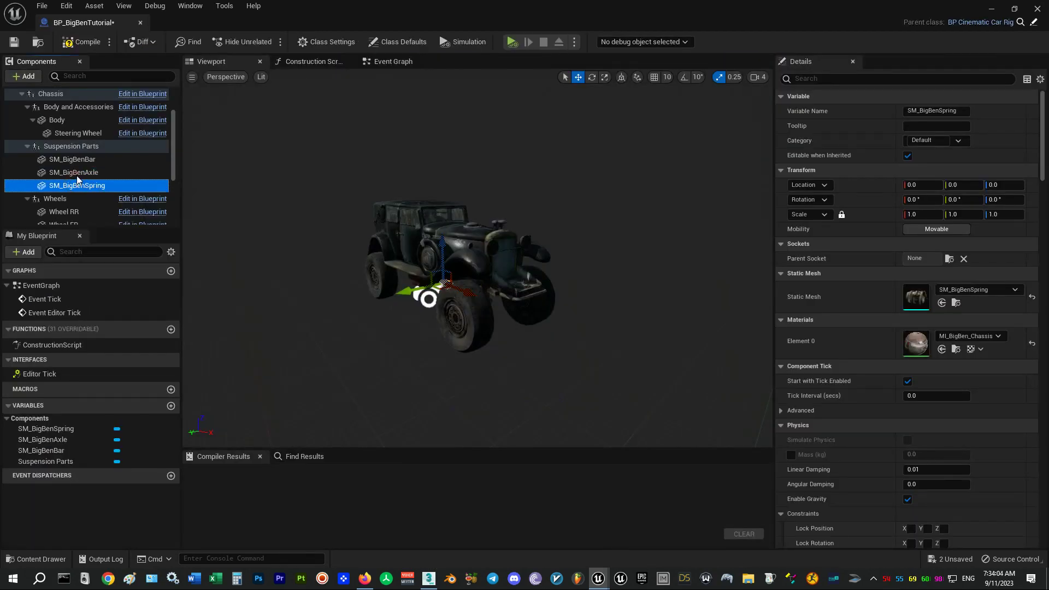
Step: Rename the SM_BigBenAxle component to Front Axle, and duplicate it as Rear Axle
left_click(77, 172)
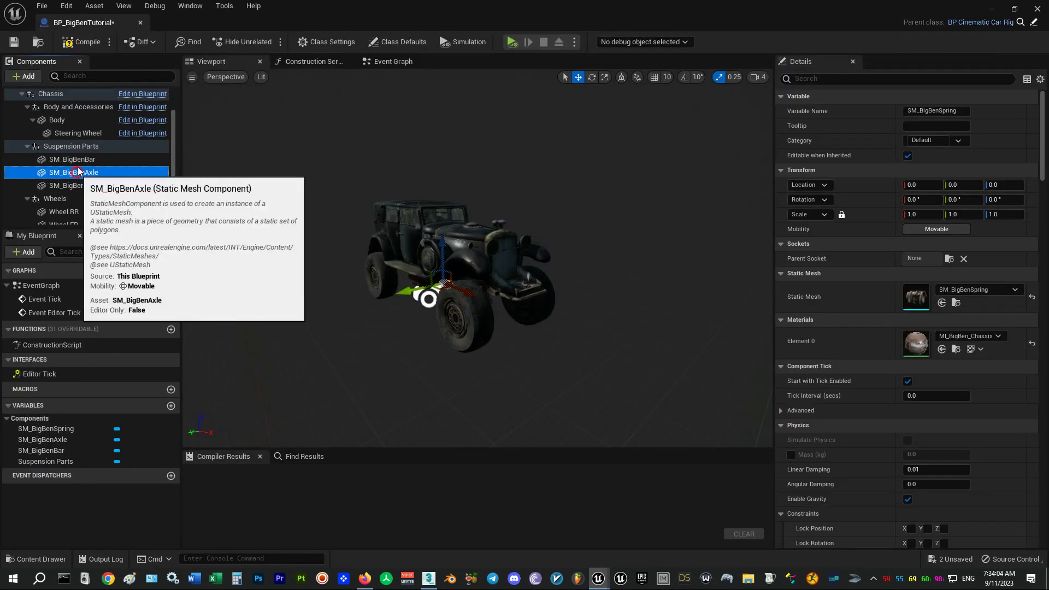
left_click(78, 161)
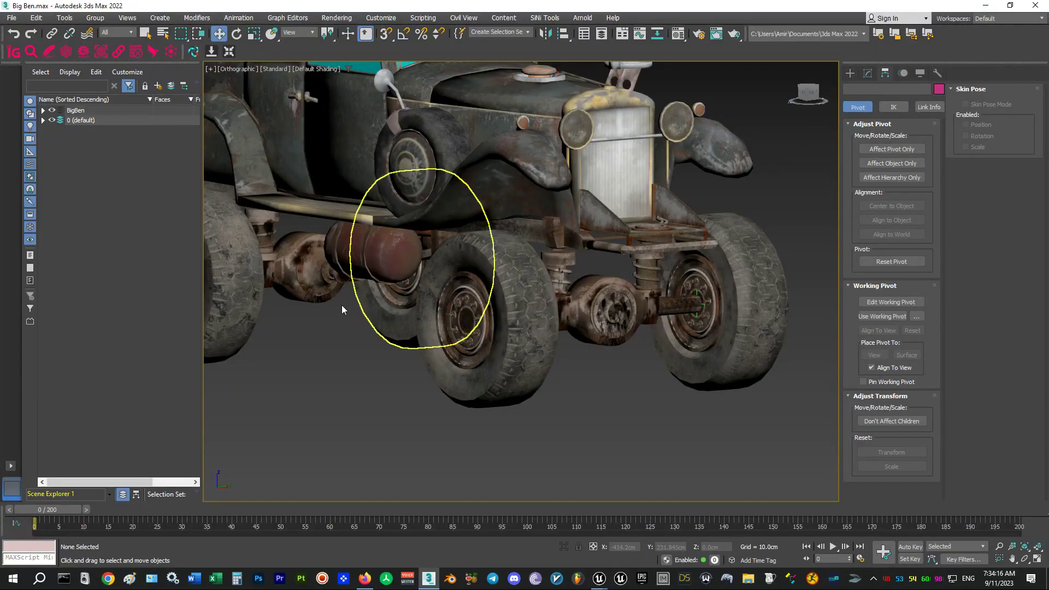
left_click(976, 7)
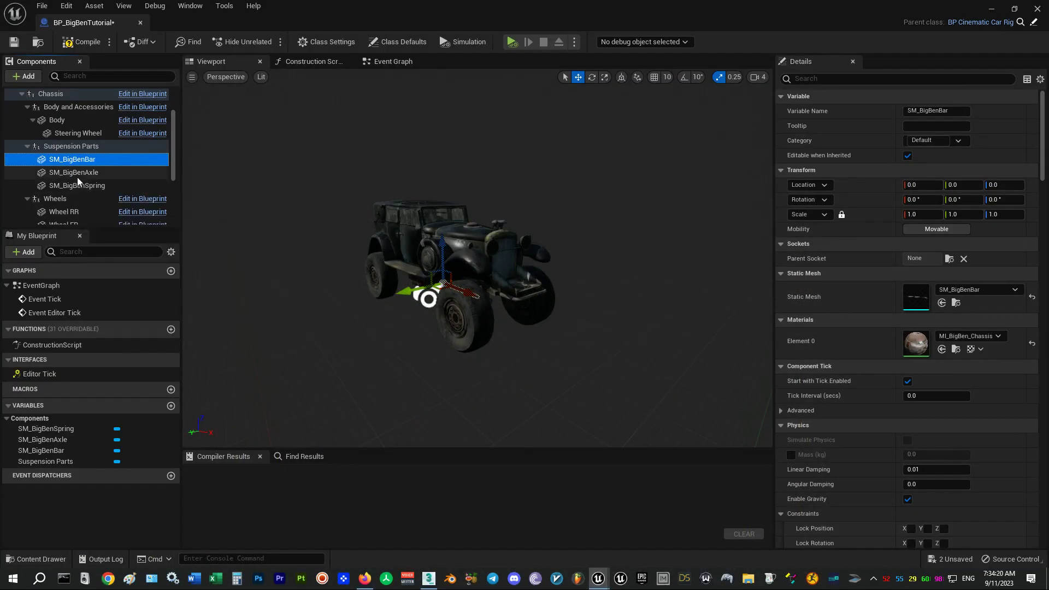
left_click(78, 173)
left_click(79, 173)
type("Front")
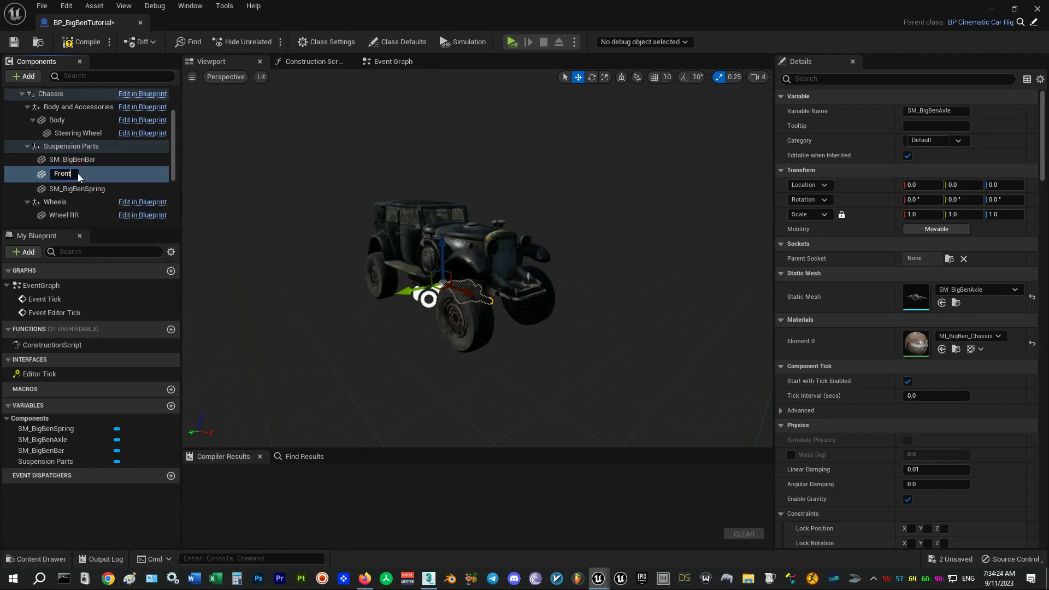
type(" Axle")
key("Return")
key("ctrl+d")
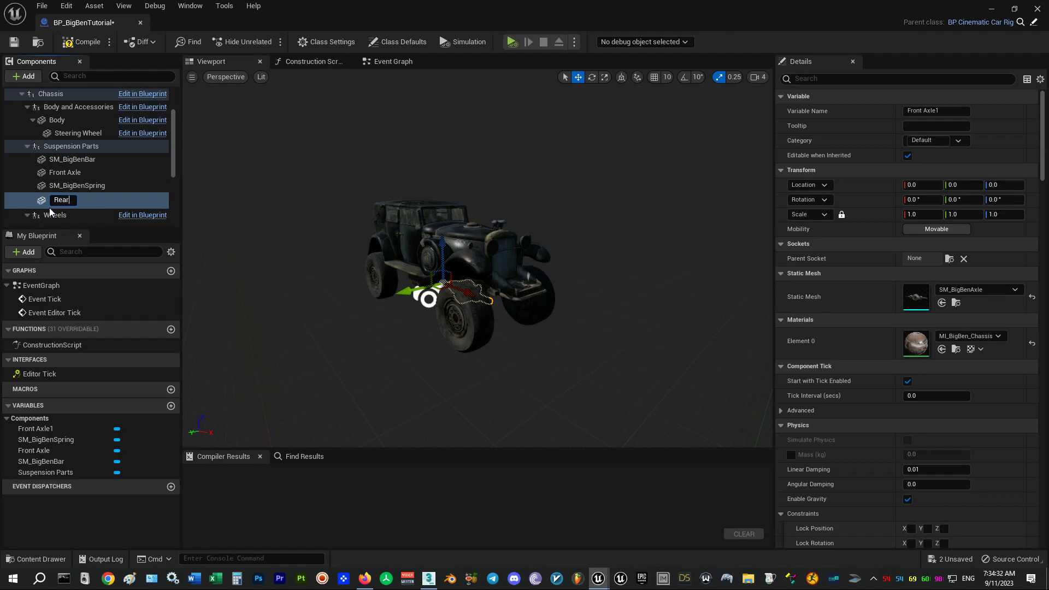
type("Rear Axle")
key("Return")
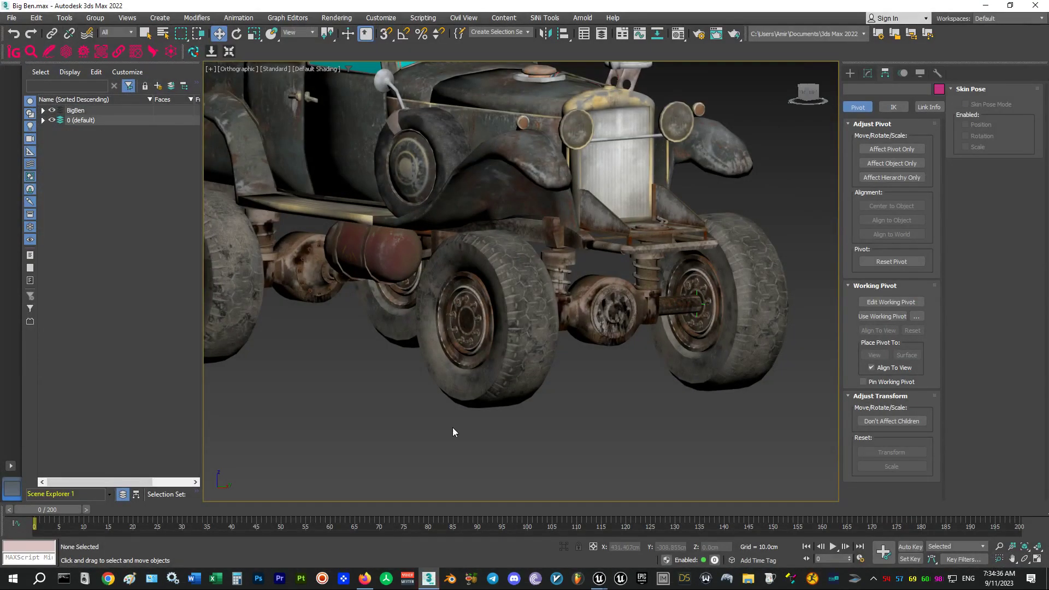
Step: Switch to 3ds Max and examine the front and rear rods beneath the truck's chassis
left_click(569, 363)
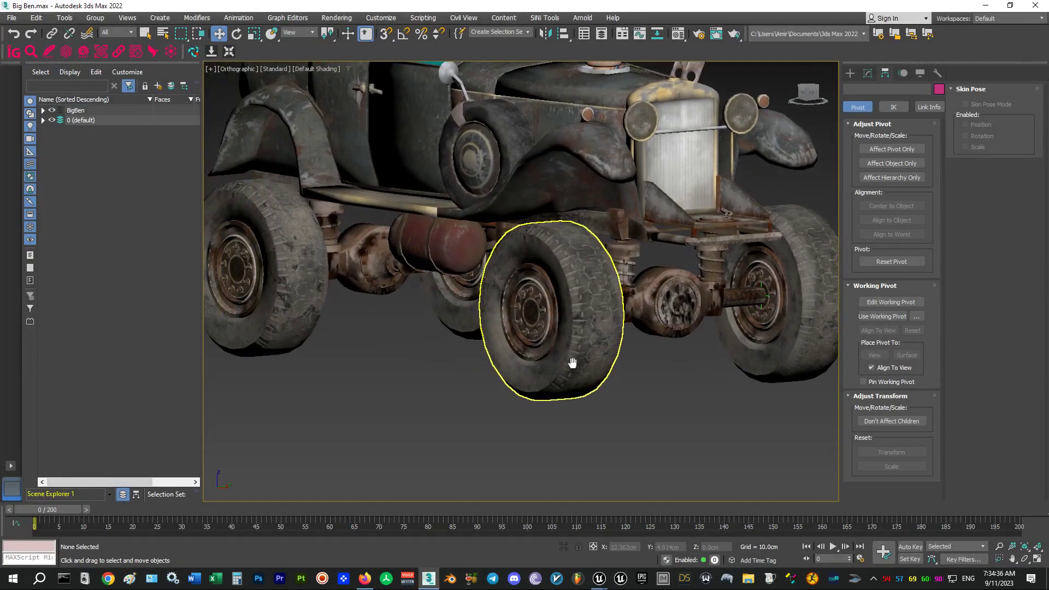
middle_click_drag(569, 363, 759, 311)
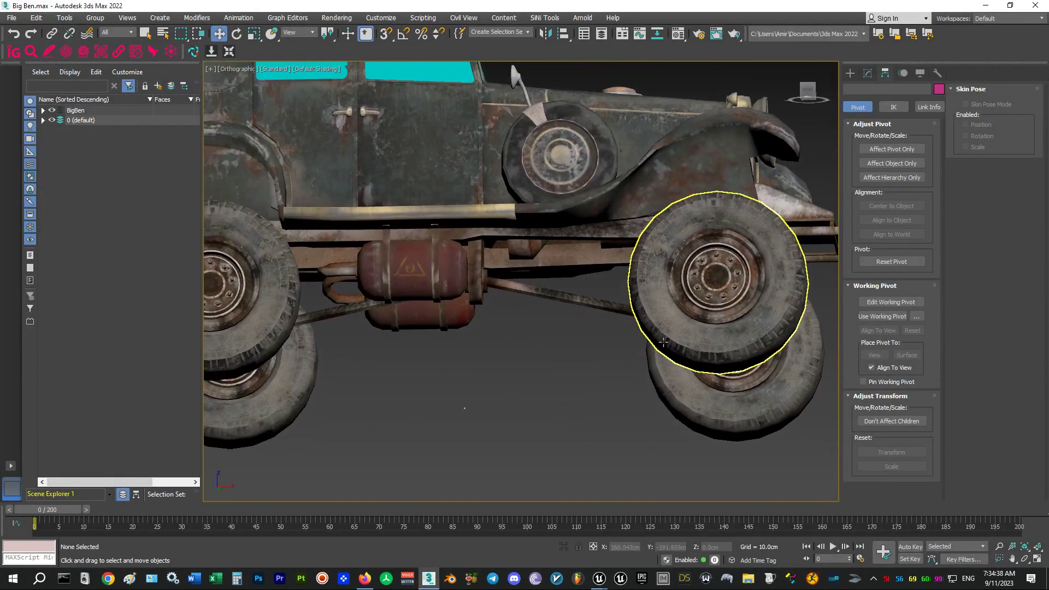
left_click(571, 295)
left_click(339, 319)
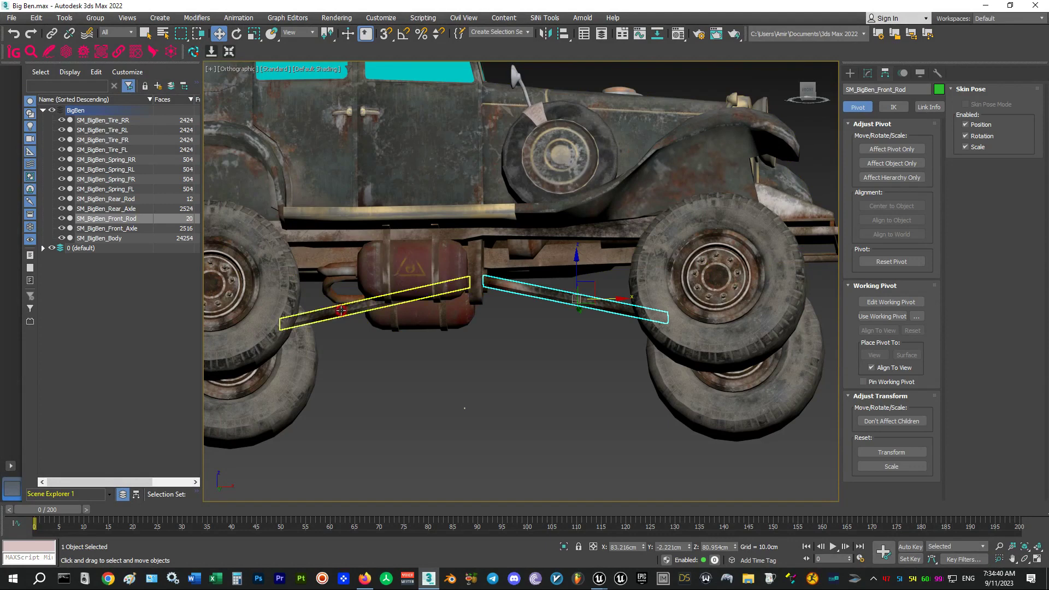
left_click(987, 6)
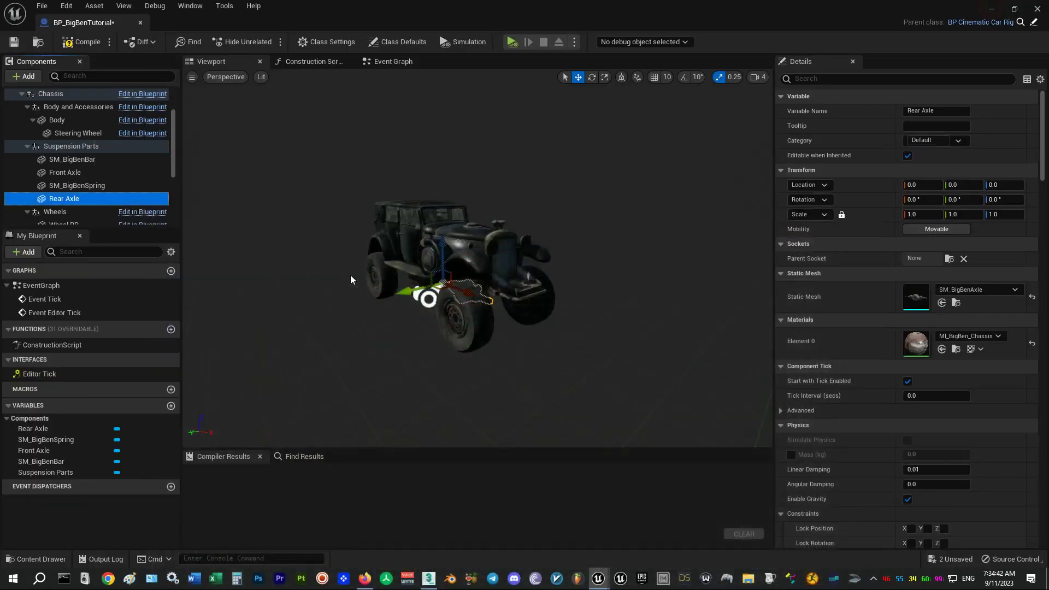
Step: Rename the SM_BigBenBar component to Front Bar, and duplicate it as Rear Bar
left_click(82, 160)
key("F2")
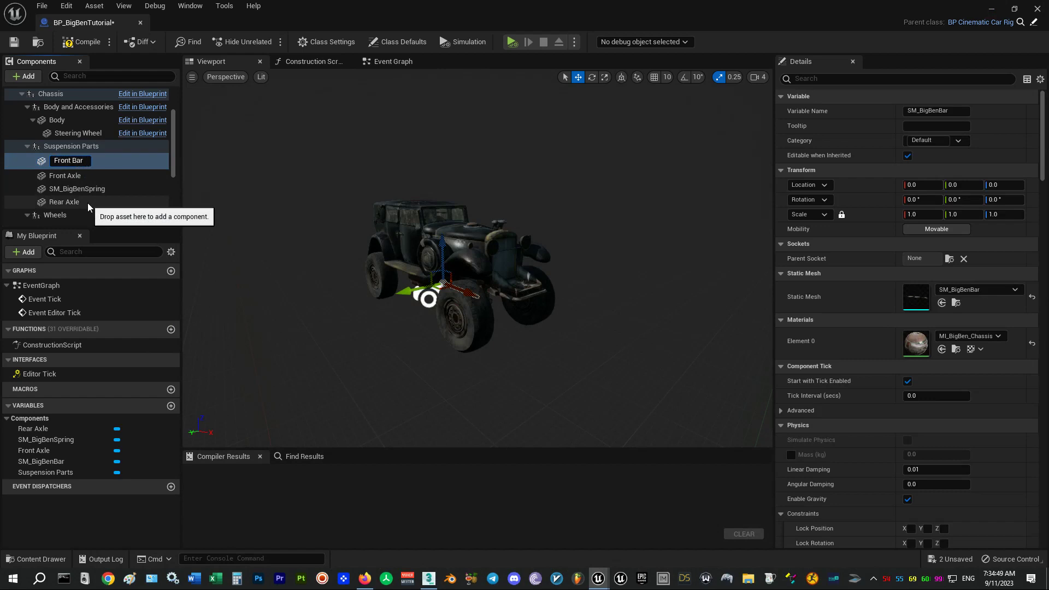
type("Front Bar")
key("Return")
key("ctrl+d")
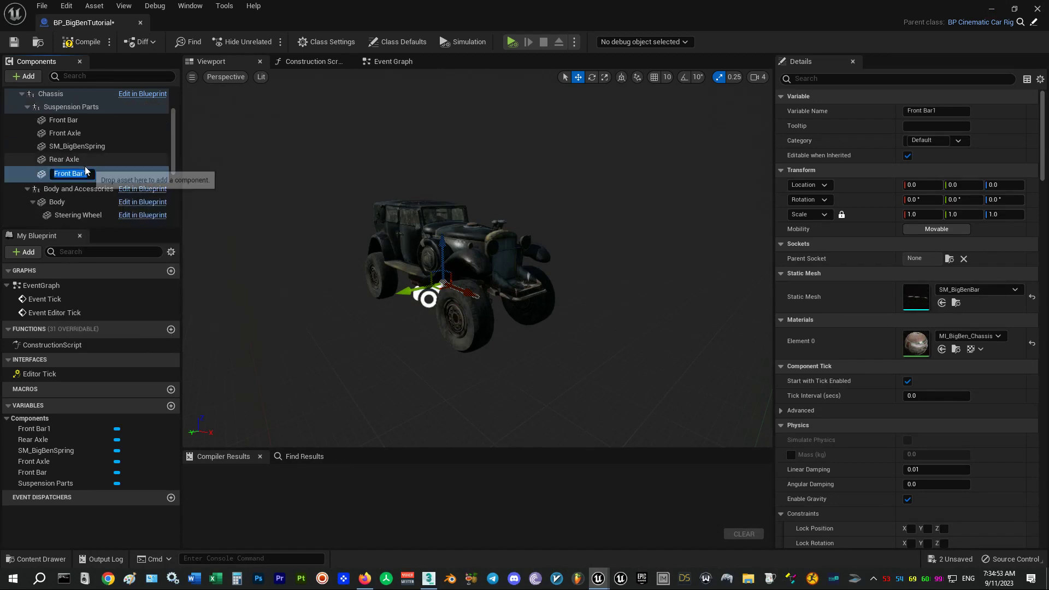
type("Rea")
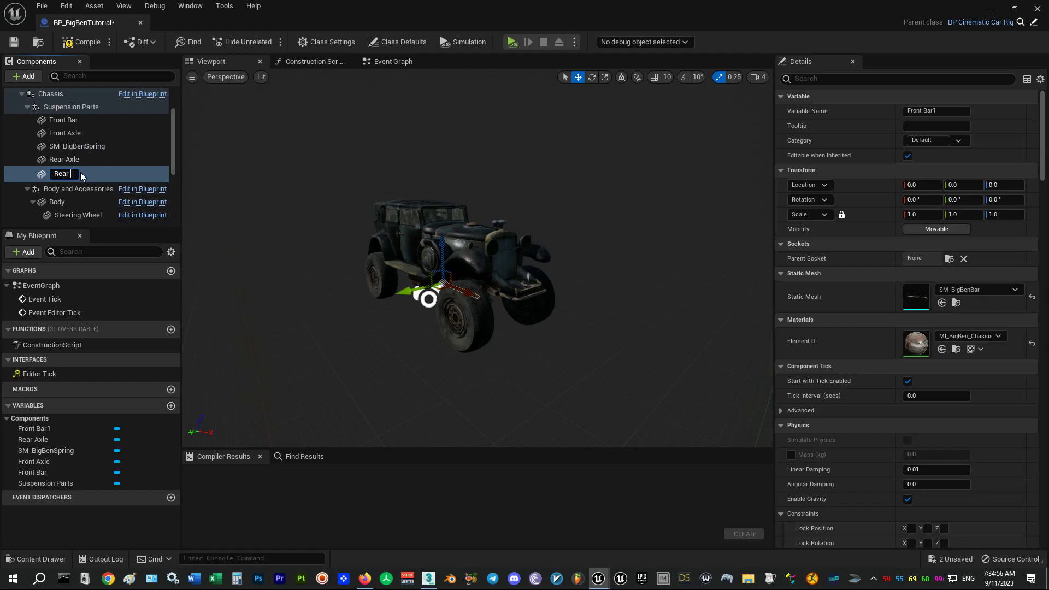
key("Return")
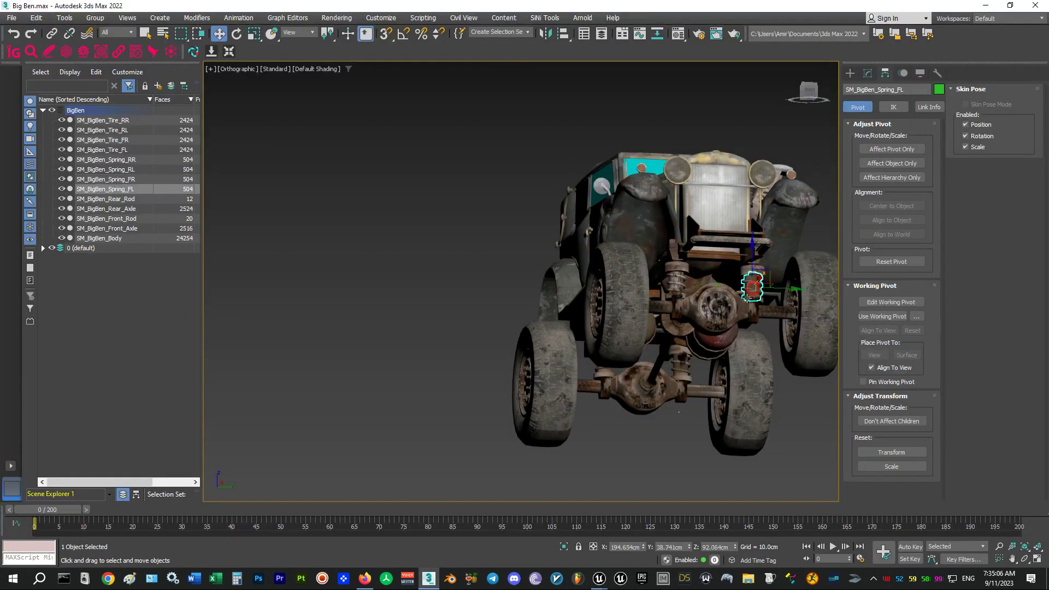
Step: Examine the truck's rear-left and rear-right springs in 3ds Max
left_click(686, 368)
middle_click_drag(647, 378, 701, 360, "alt")
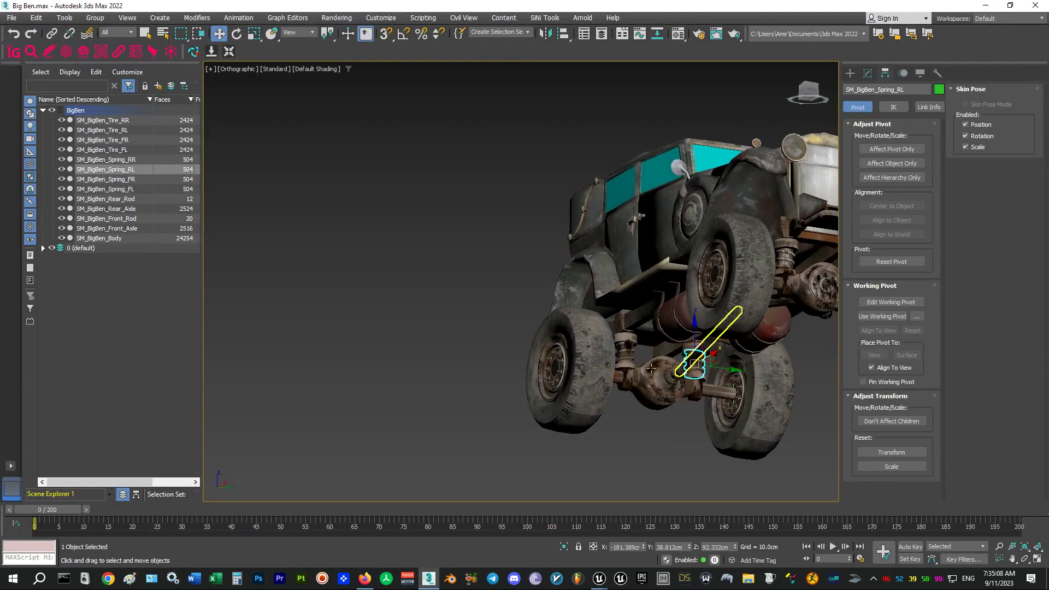
left_click(623, 350)
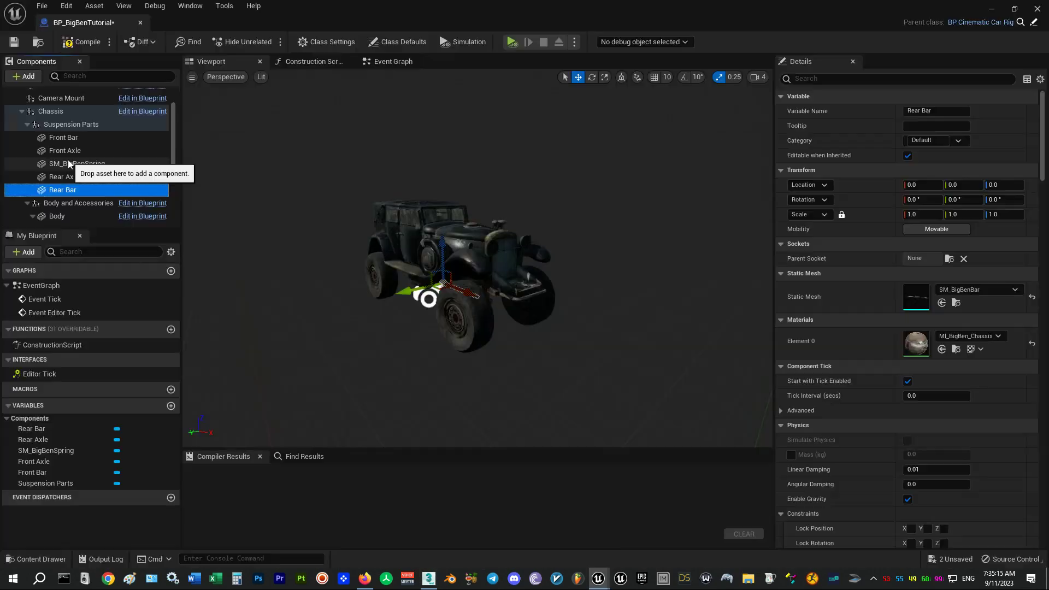
Step: Rename the SM_BigBenSpring component to FL Spring in Unreal, and duplicate it as FR Spring
left_click_drag(68, 159, 76, 167)
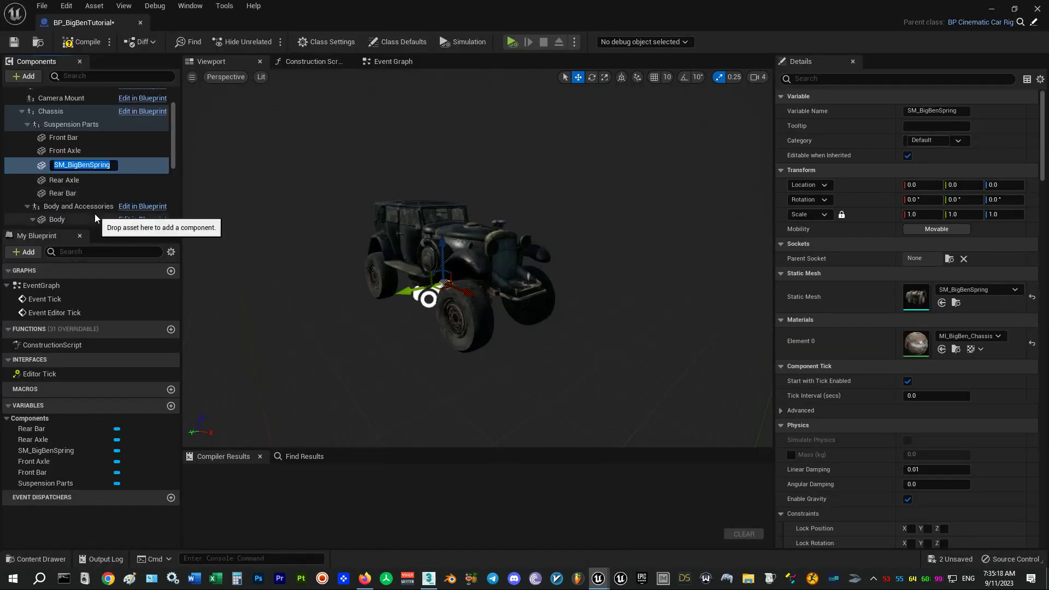
type("FL Spring")
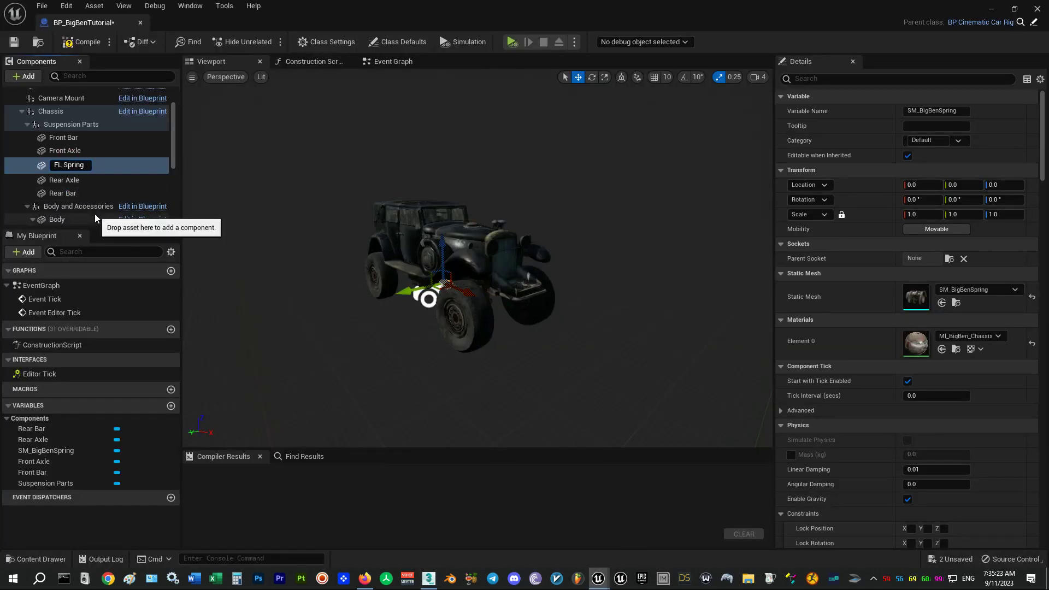
key("Return")
key("ctrl+d")
type("F")
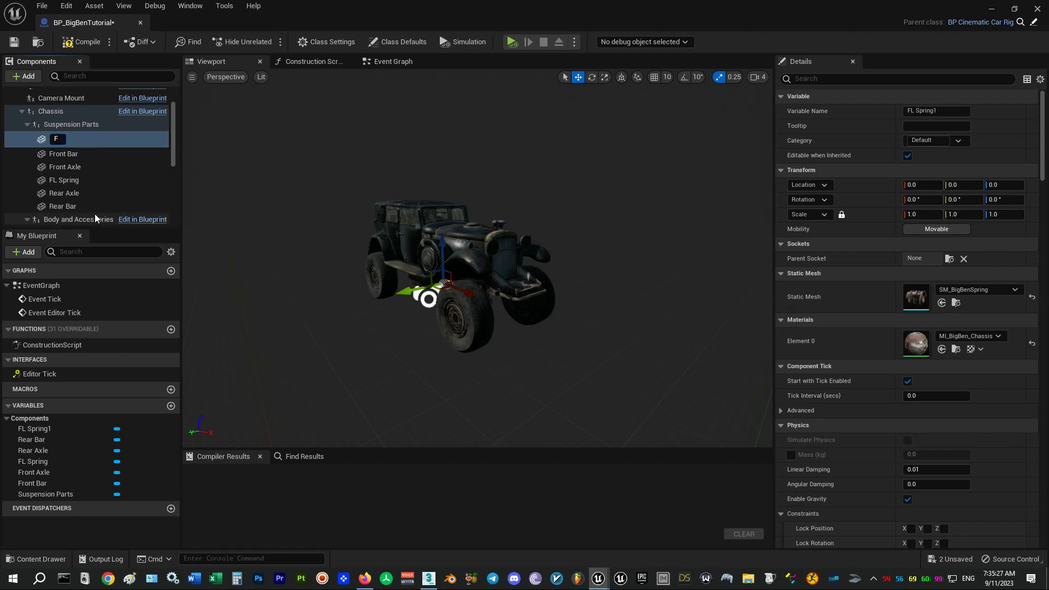
type("R Spring")
key("Return")
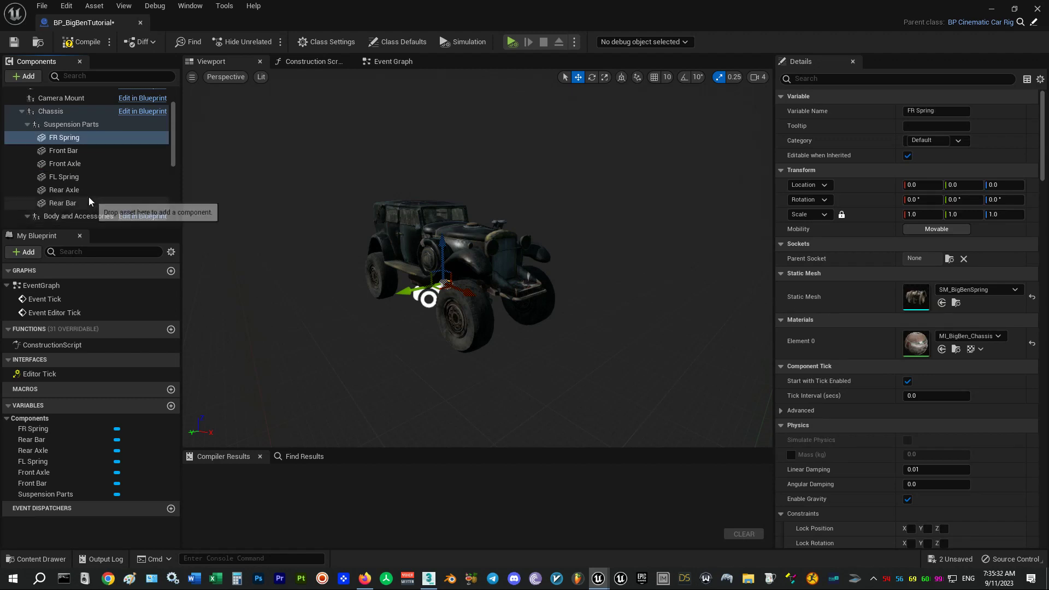
Step: Create two more spring duplicates under Suspension Parts, named RL Spring and RR Spring
key("ctrl+d")
type("RL S")
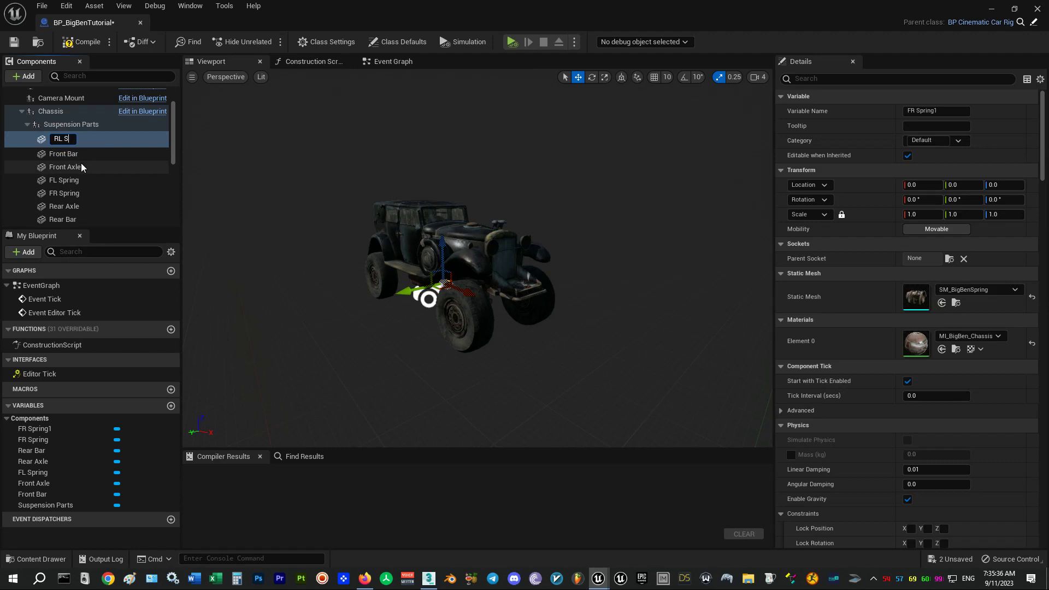
type("pring")
key("Return")
key("ctrl+d")
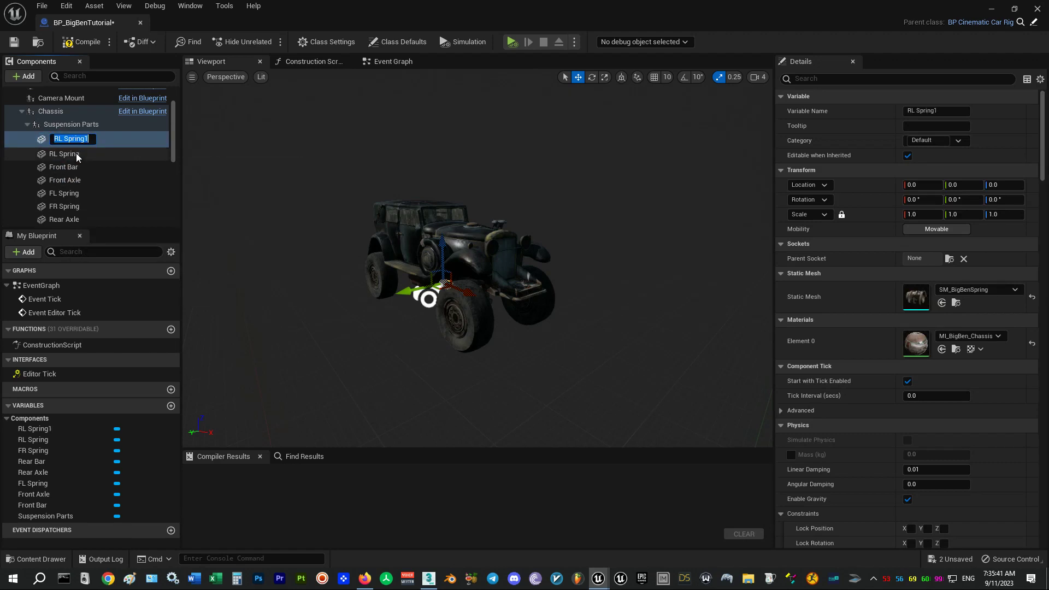
type("RR Spring")
key("Return")
Step: Move the Front Axle out in front of the truck to about 305 on the X axis
left_click(76, 152)
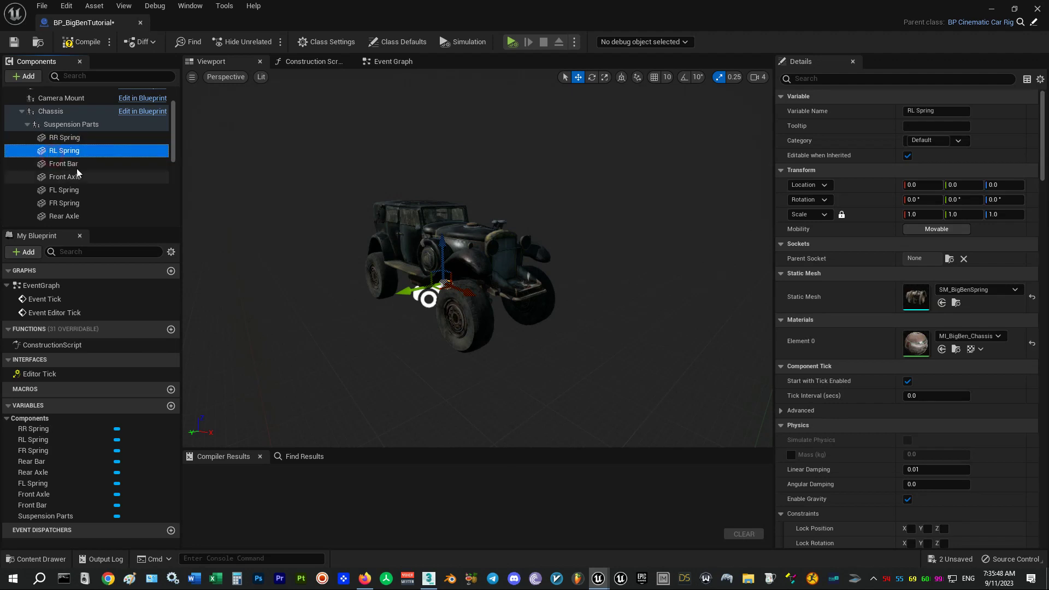
scroll(70, 177, "down", 1)
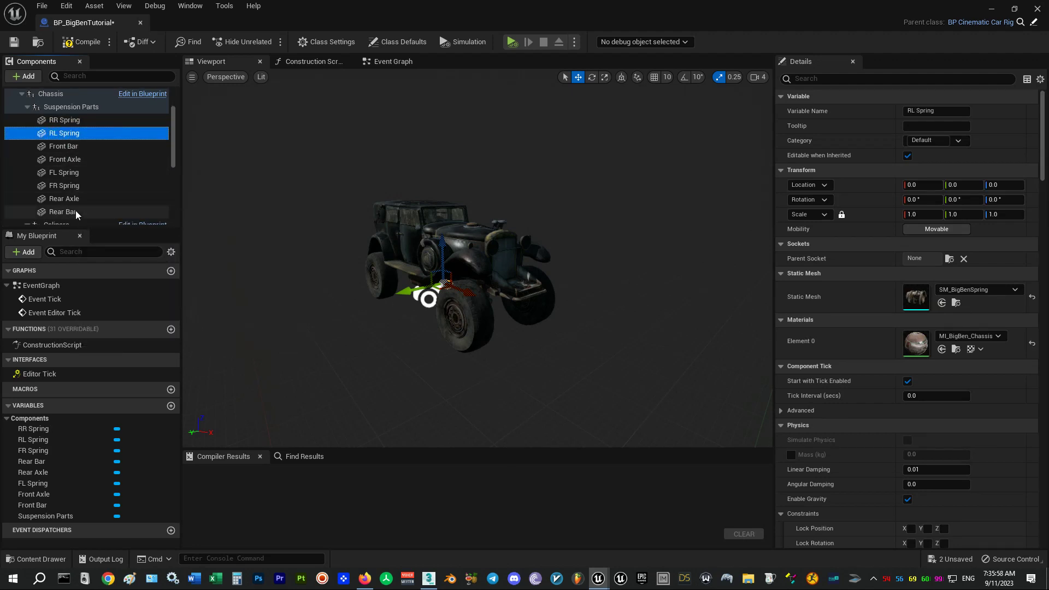
left_click(64, 159)
left_click_drag(467, 298, 562, 334)
right_click_drag(568, 347, 587, 353)
Step: Try rotating the Front Axle about the pivot at its end
key("e")
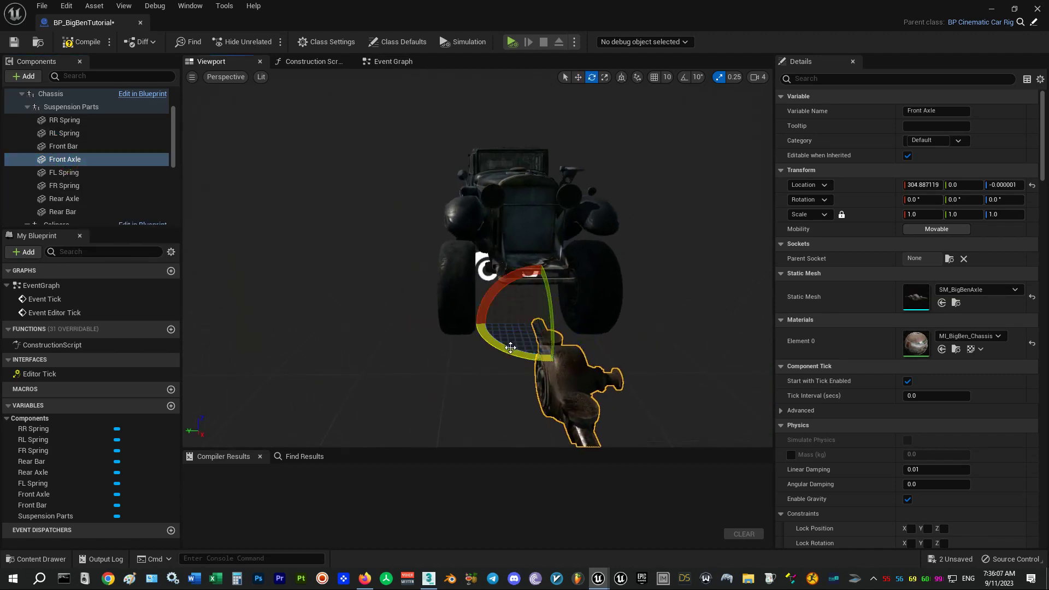
left_click_drag(510, 348, 564, 366, "alt")
key("w")
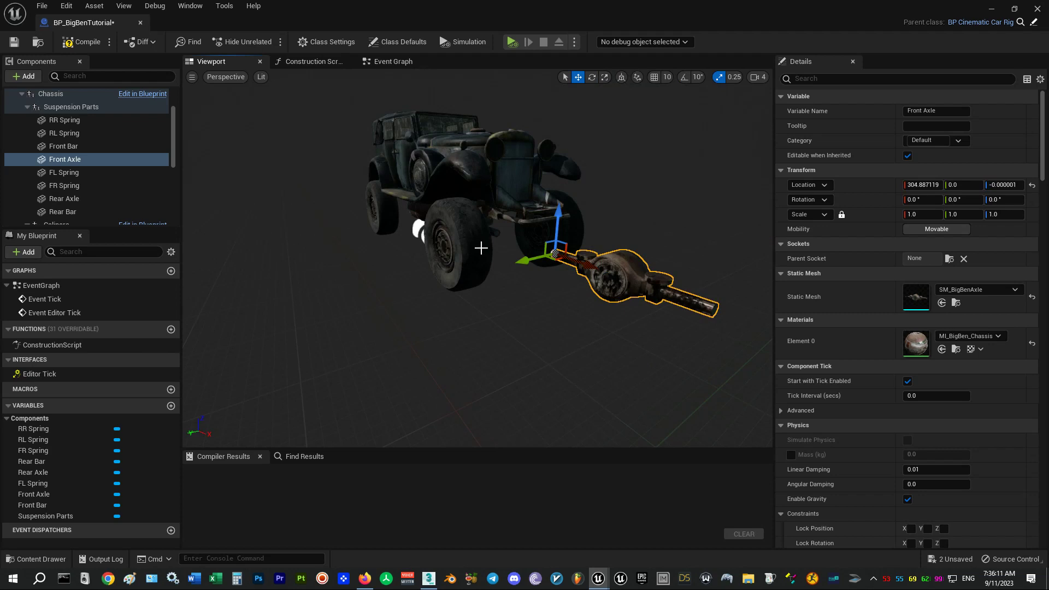
left_click_drag(481, 248, 449, 252, "alt")
scroll(450, 251, "up", 5)
scroll(449, 252, "down", 3)
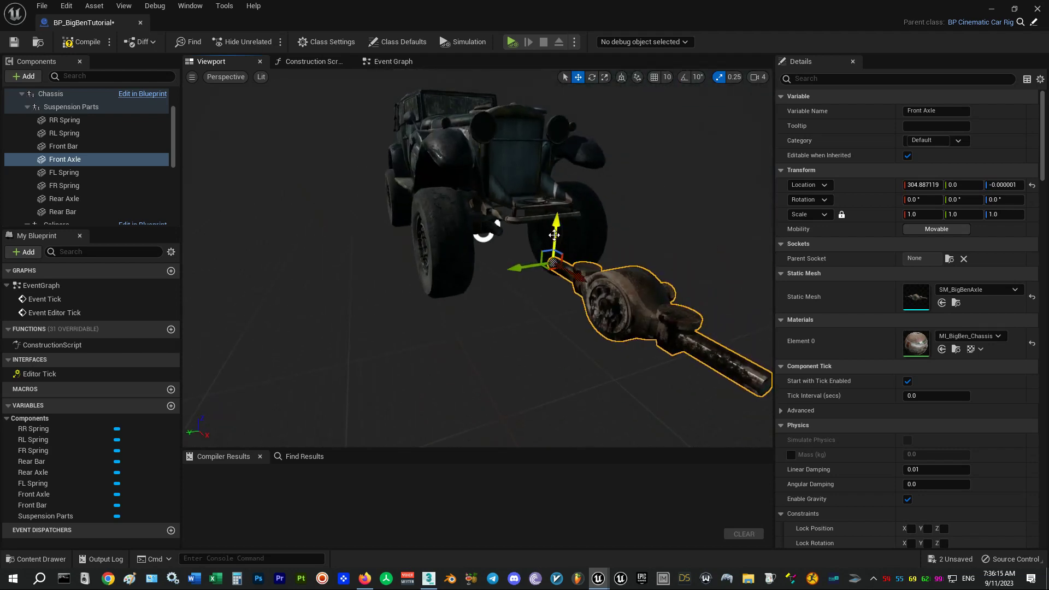
key("e")
left_click_drag(563, 276, 431, 249)
key("w")
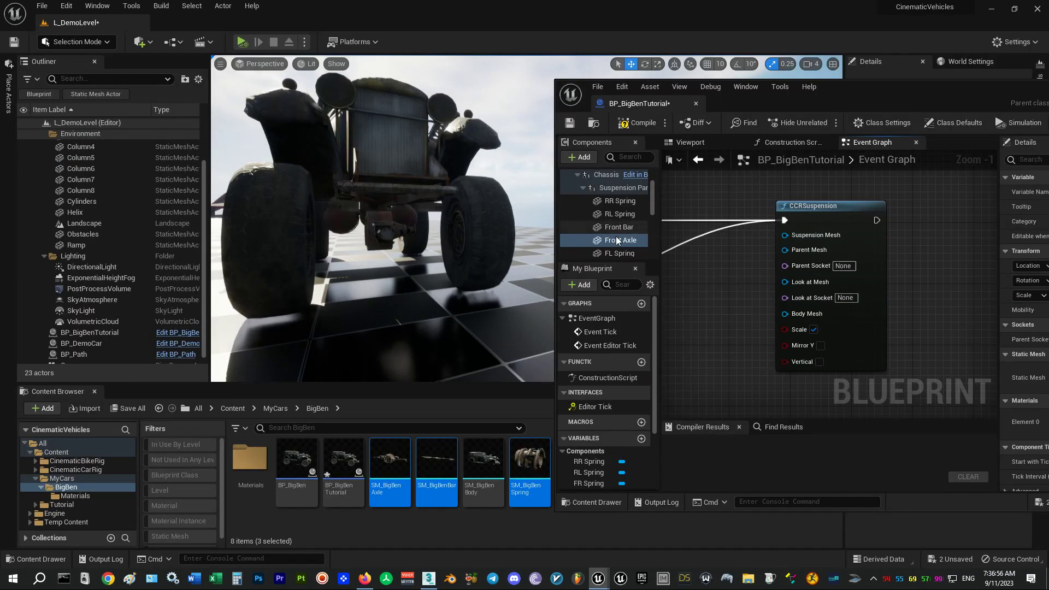
Step: Connect Front Axle to the CCRSuspension node's Suspension Mesh input and Wheel FR to its Parent Mesh input
left_click_drag(617, 241, 785, 235)
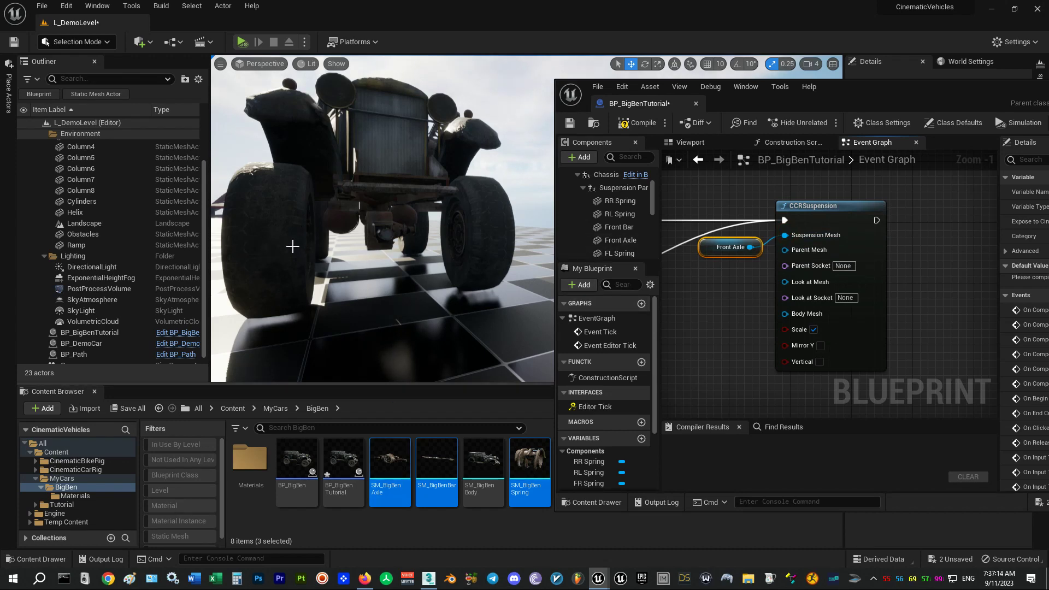
scroll(617, 241, "down", 5)
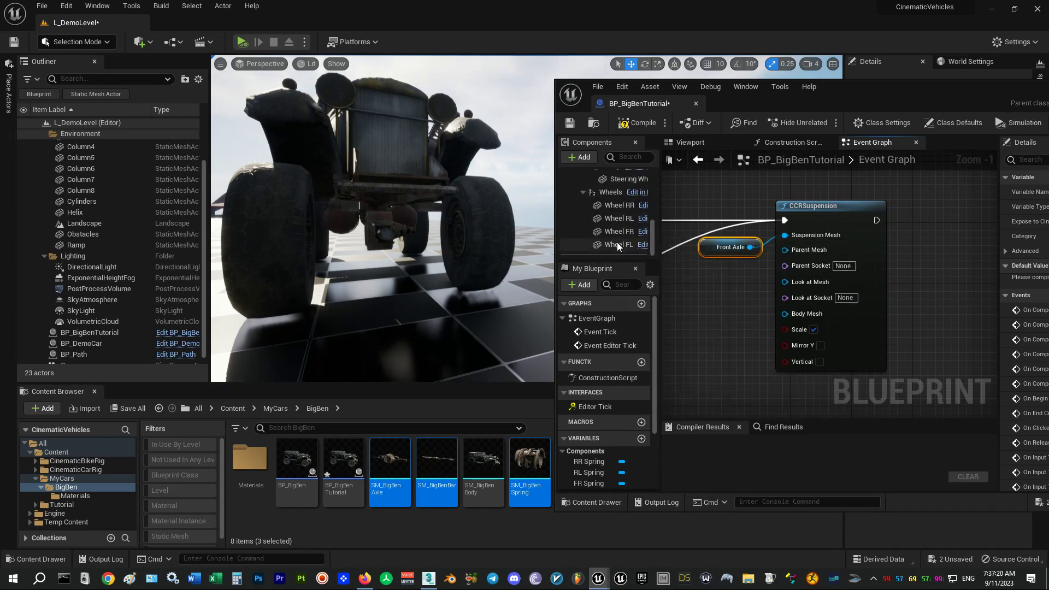
left_click_drag(617, 235, 785, 249)
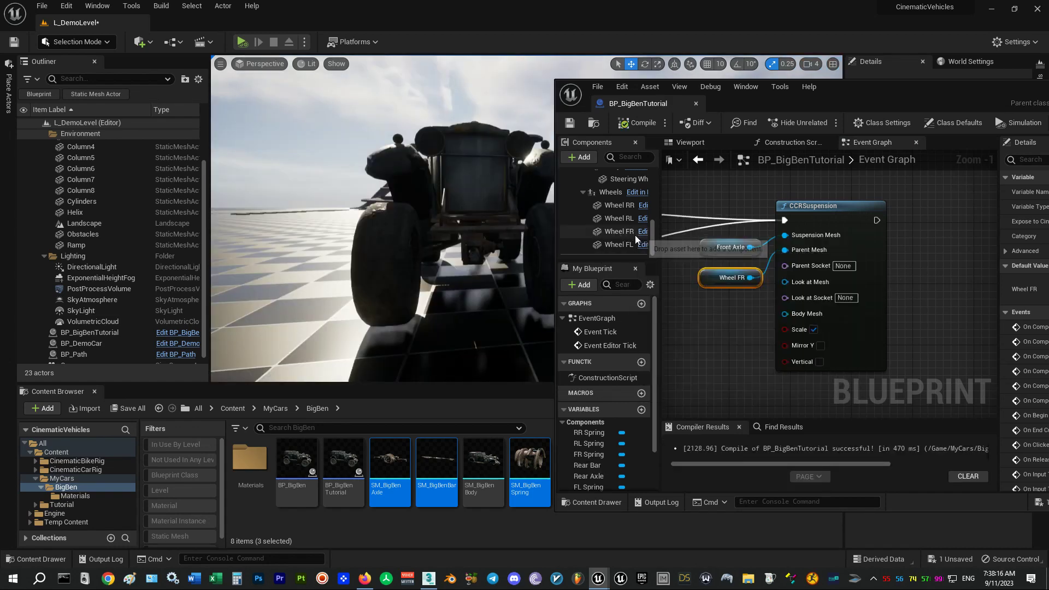
Step: Connect Wheel FL to the Look at Mesh input of the CCRSuspension node
left_click(628, 244)
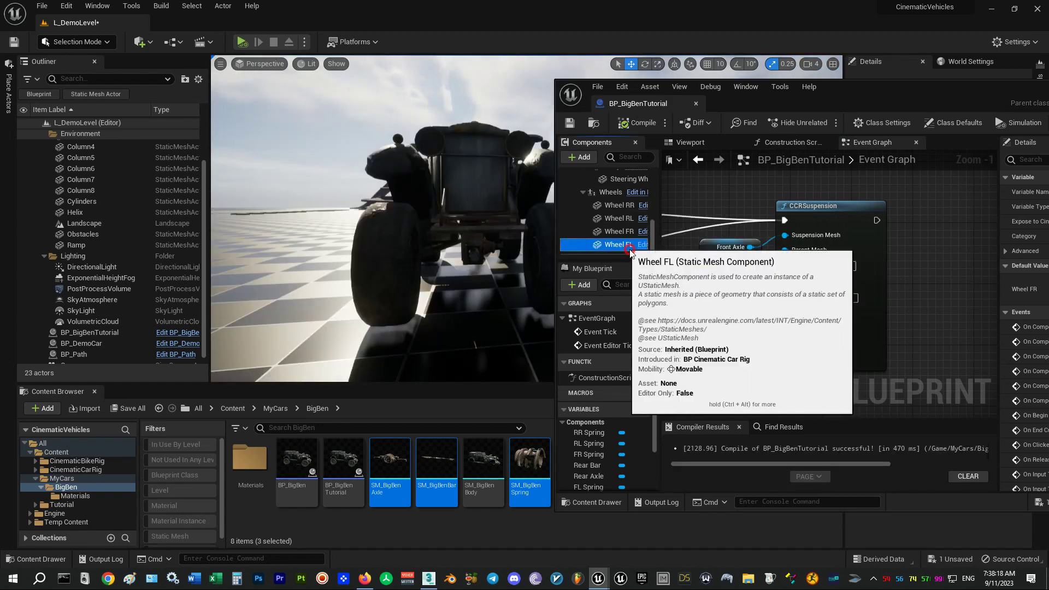
left_click_drag(629, 250, 786, 282)
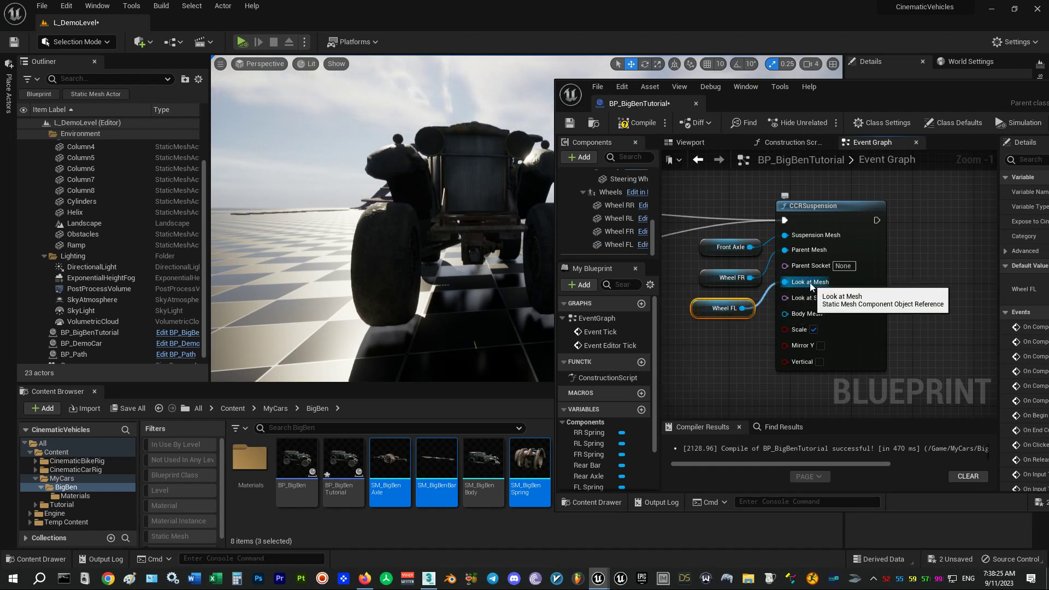
scroll(628, 242, "up", 3)
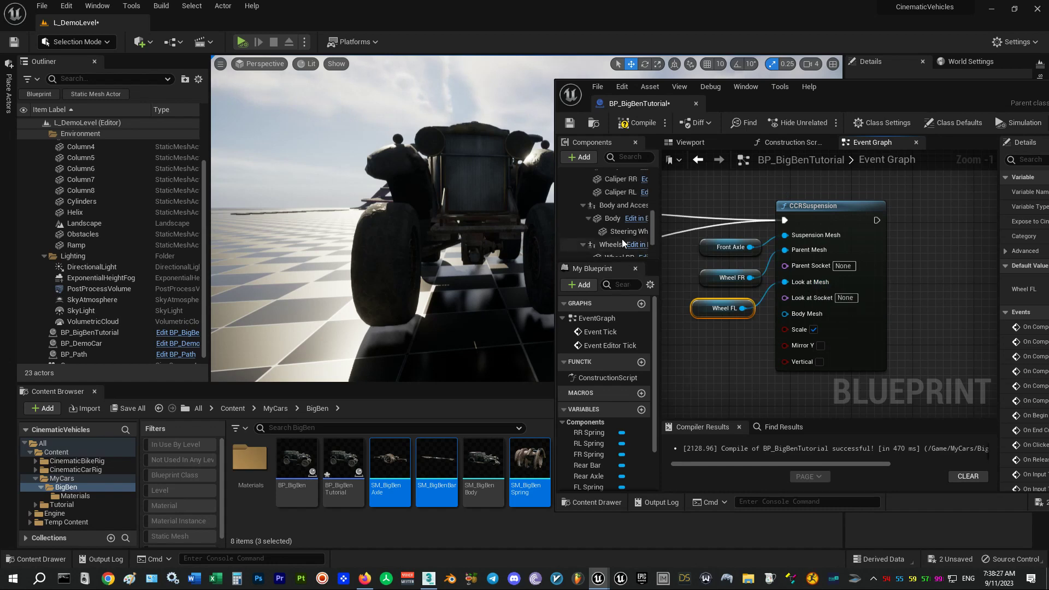
Step: Connect the Body component to the Body Mesh input of the Front Axle's CCRSuspension node and compile the blueprint
scroll(618, 238, "down", 2)
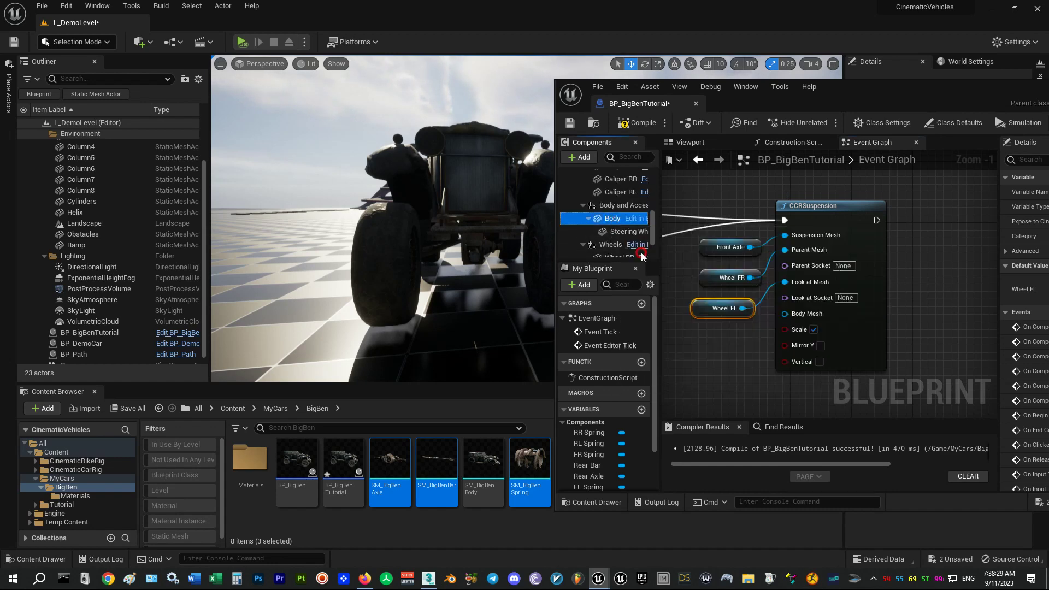
left_click_drag(611, 220, 707, 342)
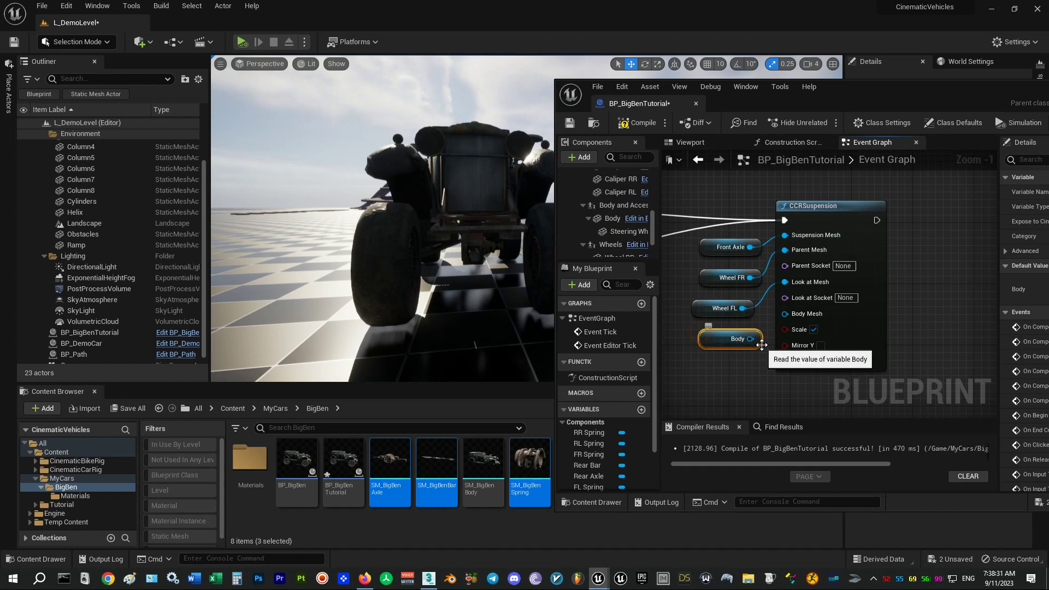
left_click_drag(756, 339, 787, 315)
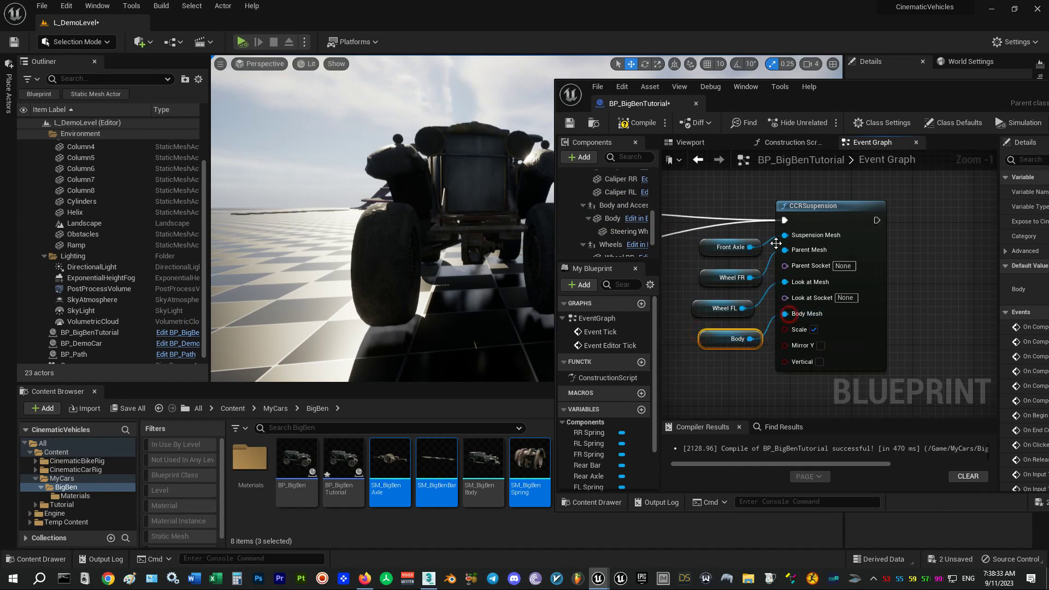
left_click(635, 126)
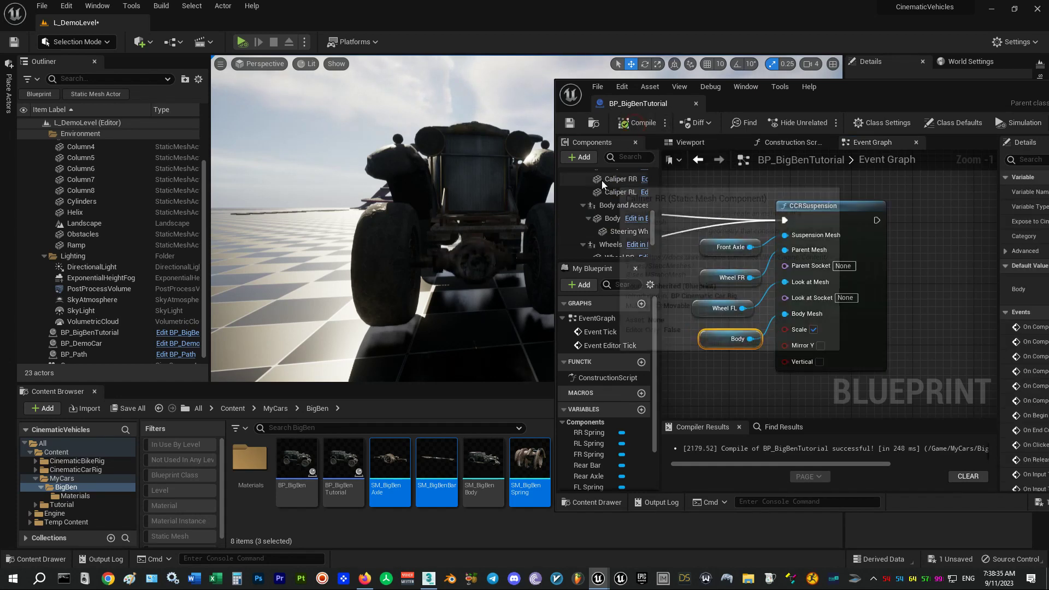
Step: Place a Cube actor in the level near the truck's wheels
right_click_drag(535, 244, 381, 235)
right_click_drag(487, 233, 341, 223)
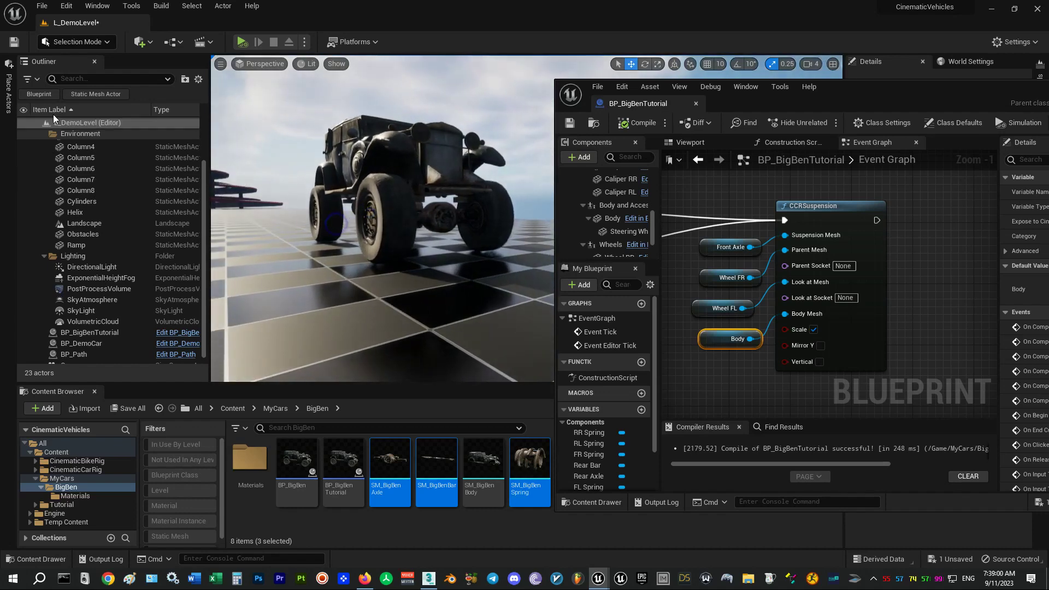
left_click(8, 87)
left_click_drag(55, 127, 360, 243)
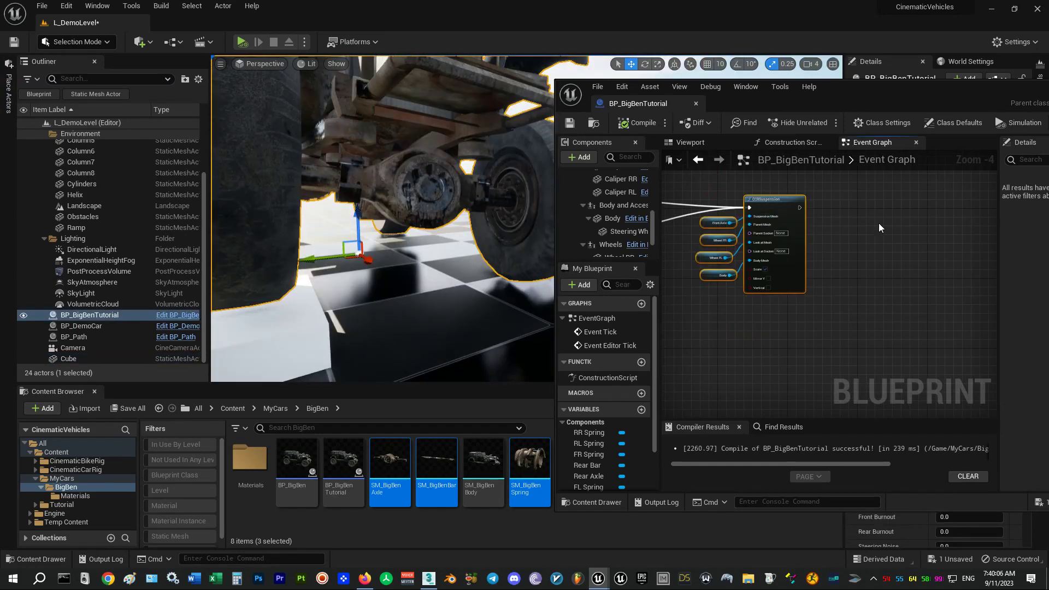
Step: Paste a copy of the CCRSuspension node with its inputs beside the original and chain its execution input to the first node
key("ctrl+v")
left_click_drag(931, 188, 882, 203)
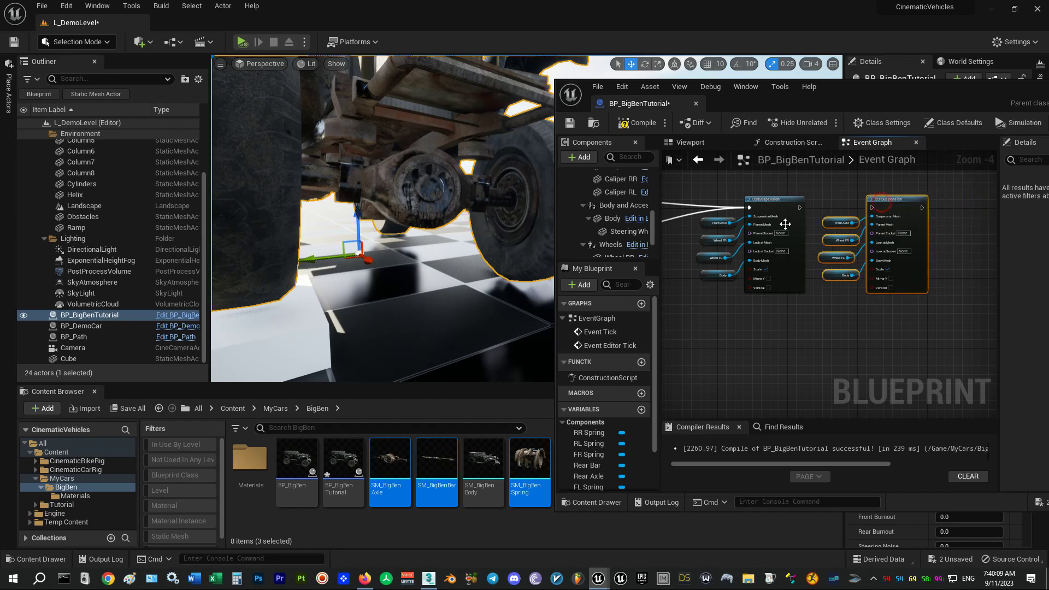
left_click_drag(799, 208, 872, 209)
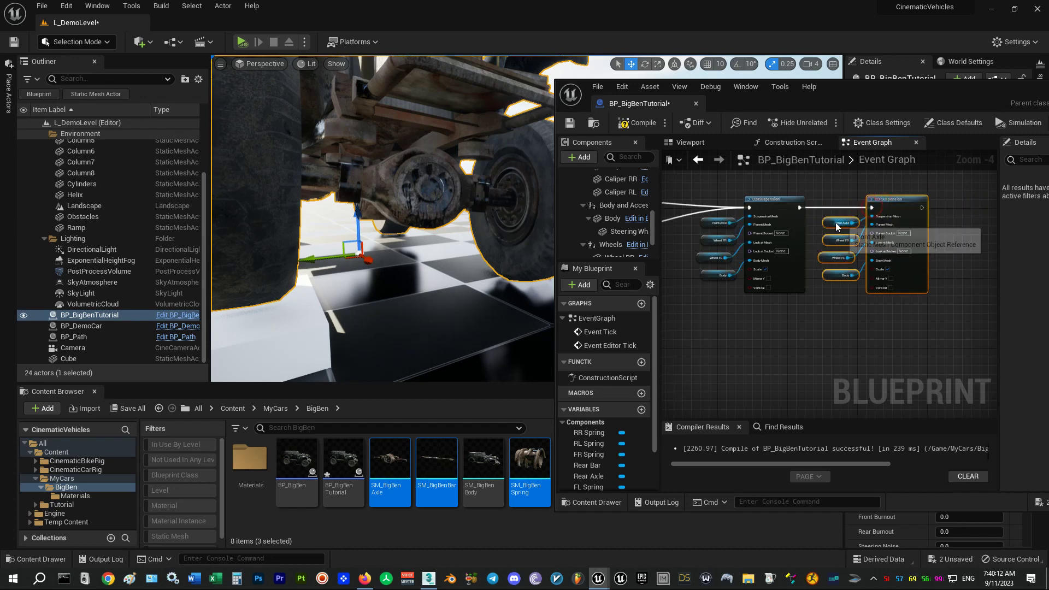
Step: Replace the Front Axle variable with Rear Axle on the copied CCRSuspension node's Suspension Mesh input
scroll(872, 224, "up", 3)
scroll(615, 230, "up", 3)
scroll(615, 230, "up", 3)
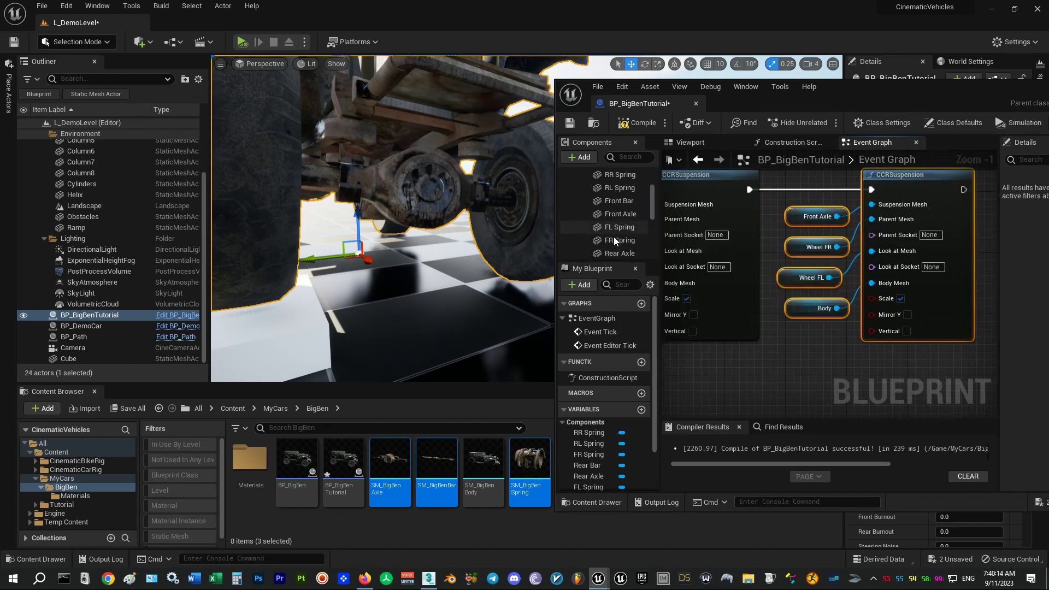
left_click(775, 227)
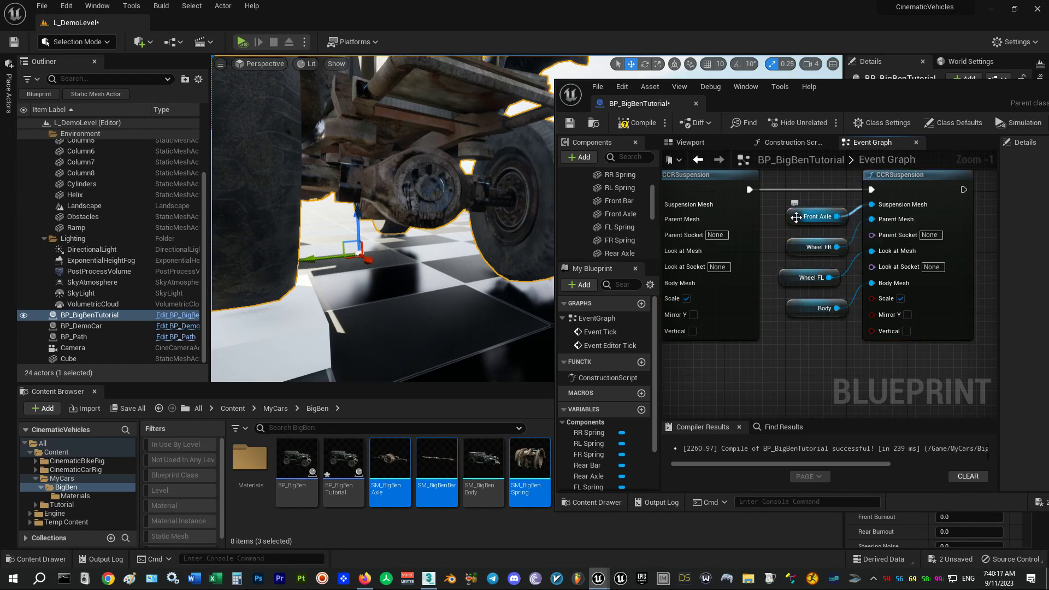
scroll(631, 226, "down", 1)
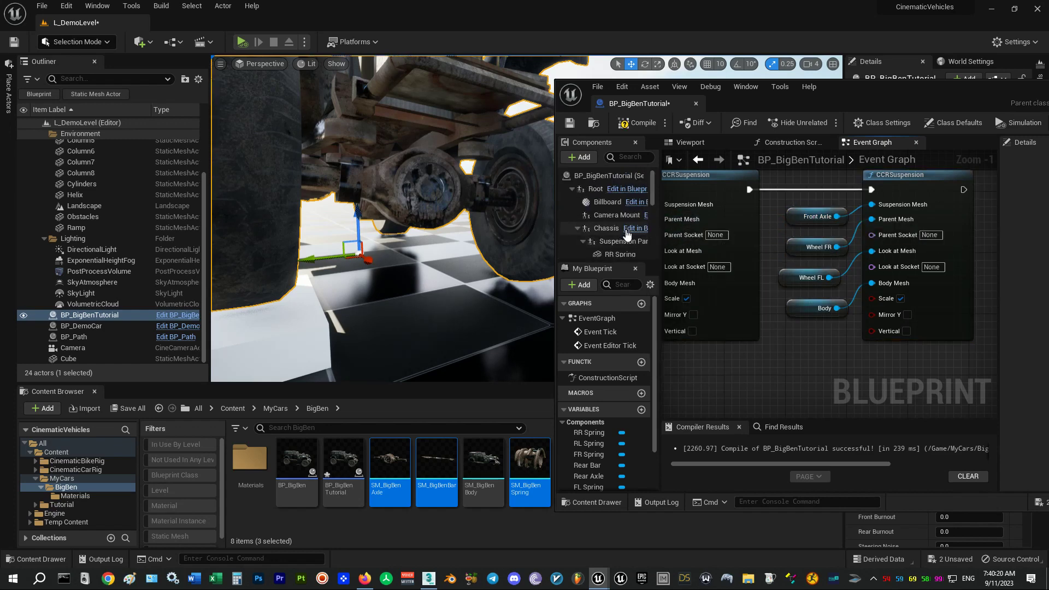
scroll(608, 249, "down", 1)
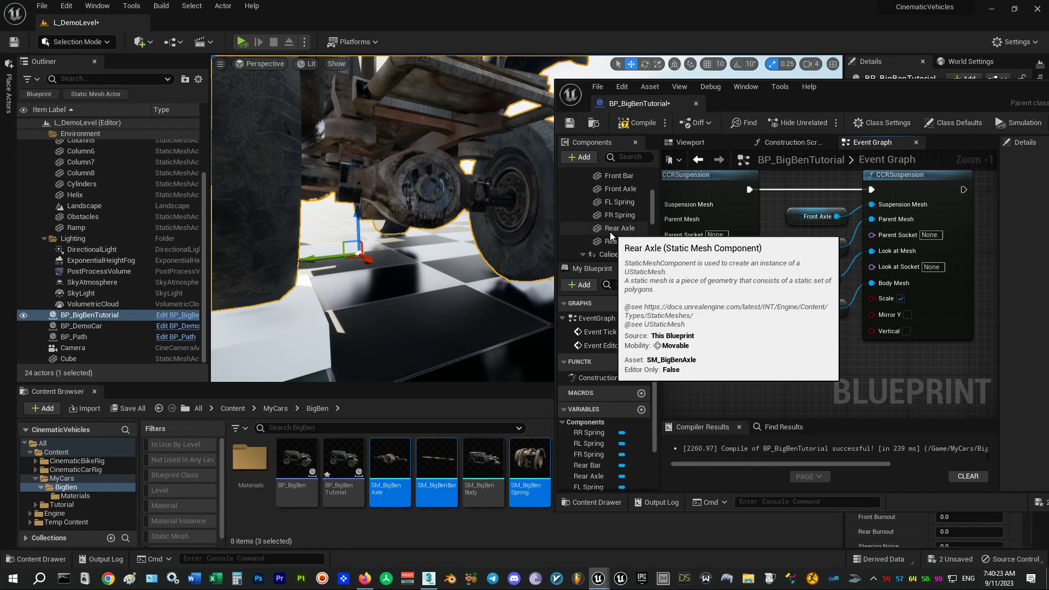
left_click_drag(609, 232, 785, 221)
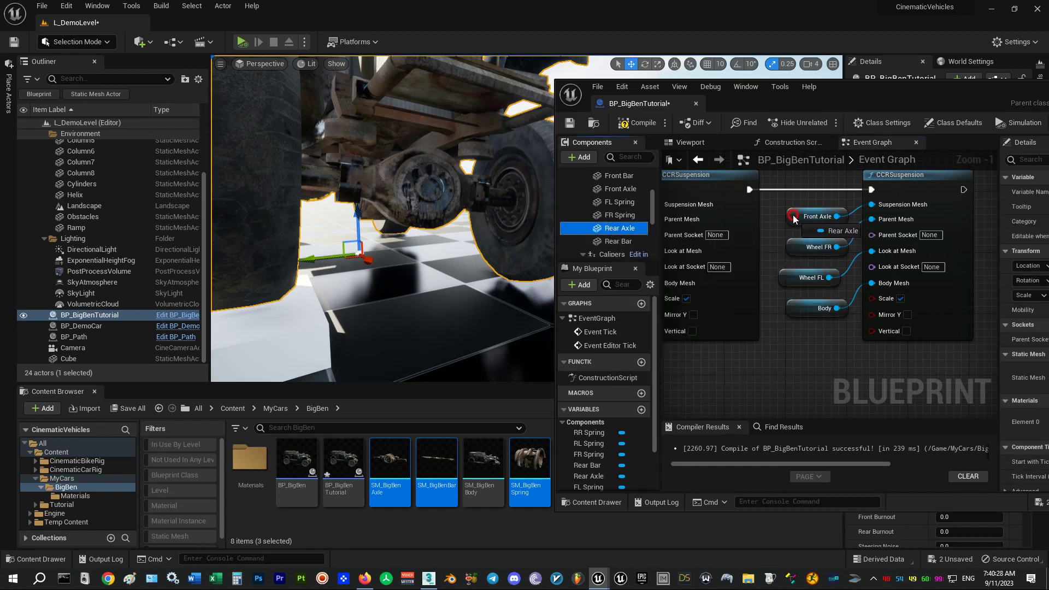
left_click_drag(793, 218, 796, 219)
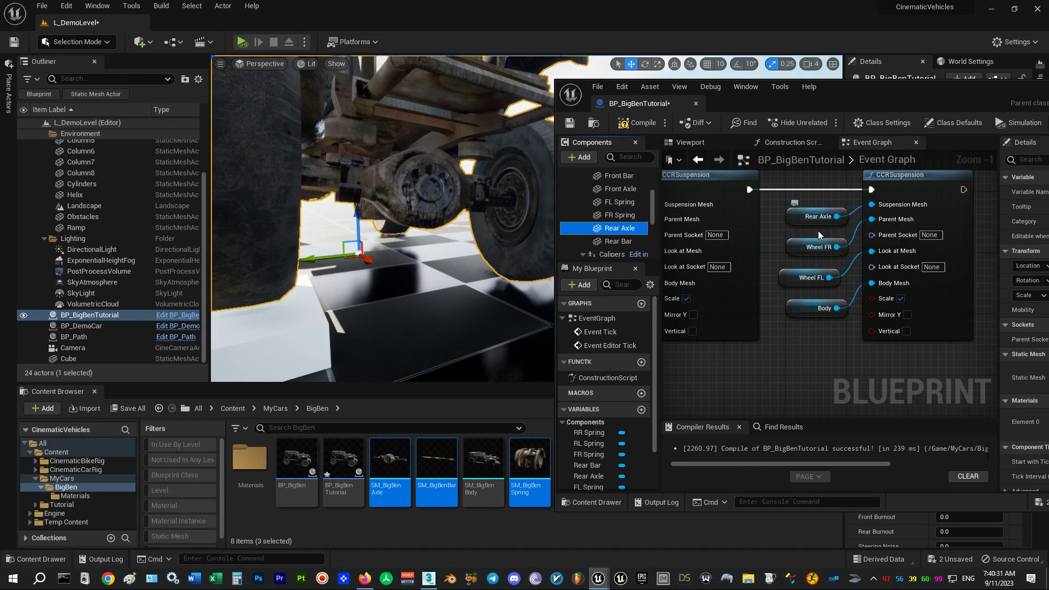
Step: Swap Wheel FR for Wheel RR and Wheel FL for Wheel RL on the rear CCRSuspension node and compile
scroll(623, 230, "down", 4)
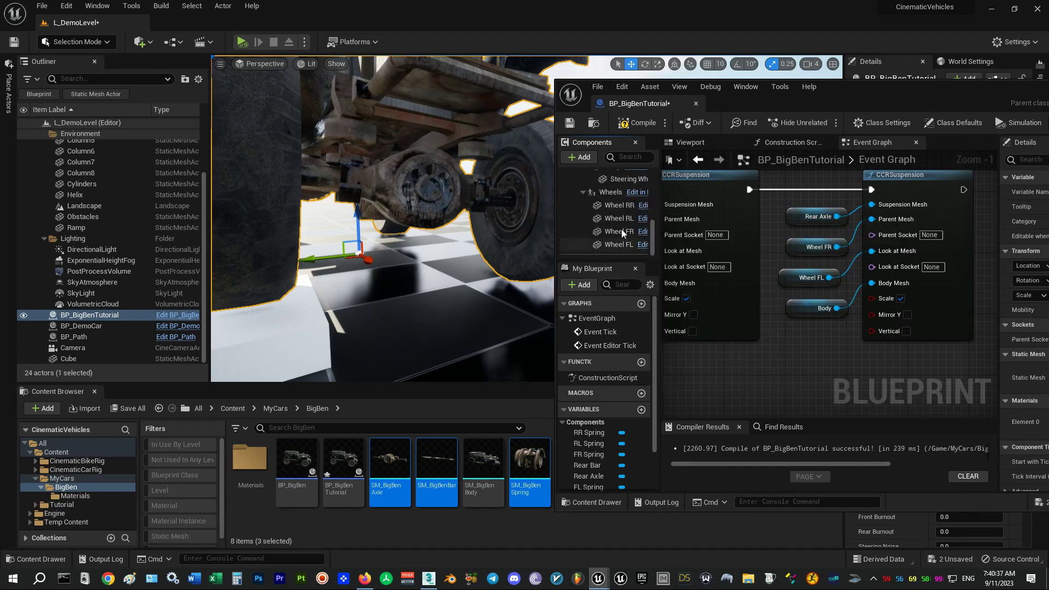
mouse_move(618, 206)
left_mouse_down()
mouse_move(795, 273)
mouse_move(807, 242)
mouse_move(794, 246)
left_mouse_up()
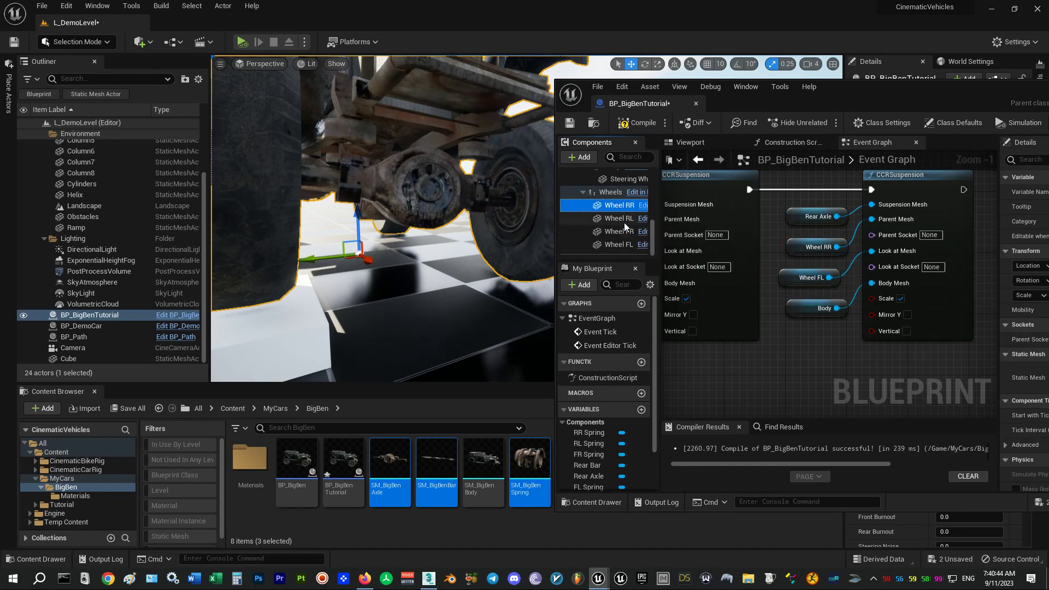
left_click_drag(619, 217, 803, 279)
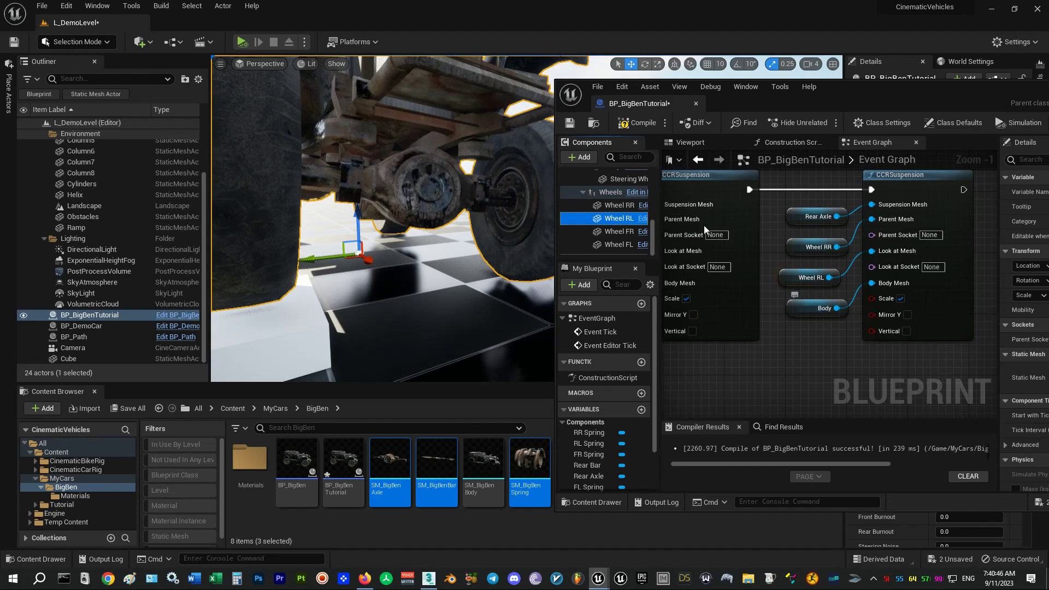
left_click(638, 123)
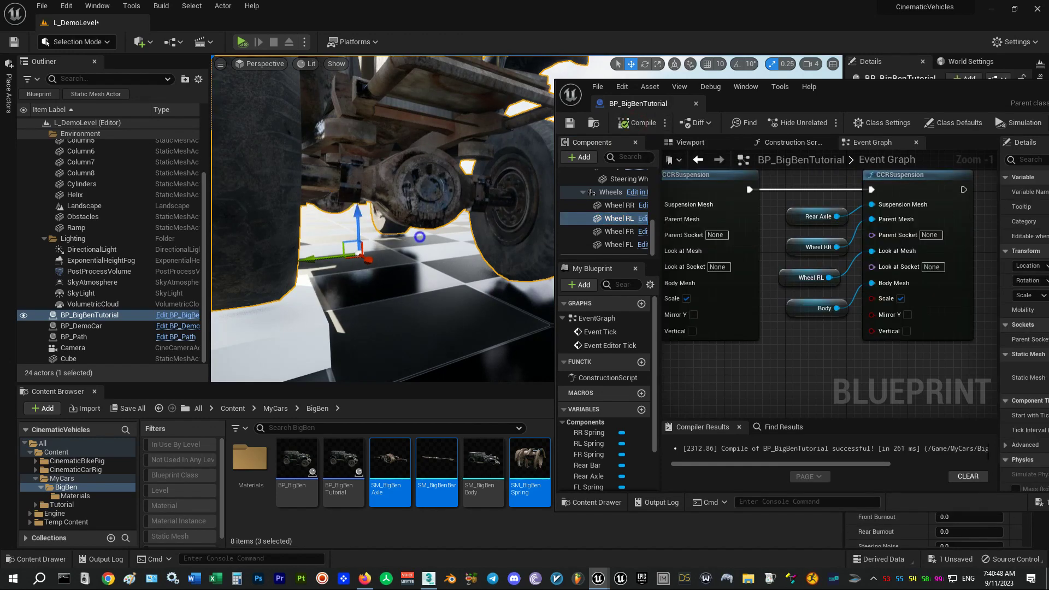
Step: Enable Mirror Y on the Rear Axle's CCRSuspension node and recompile the blueprint
left_click_drag(420, 236, 760, 232, "alt")
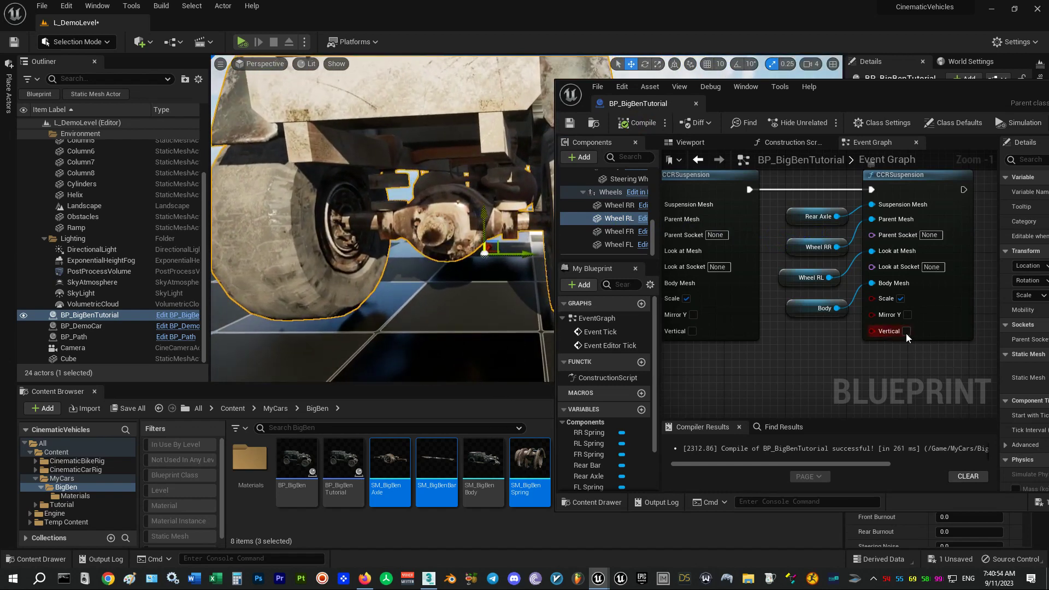
left_click(907, 315)
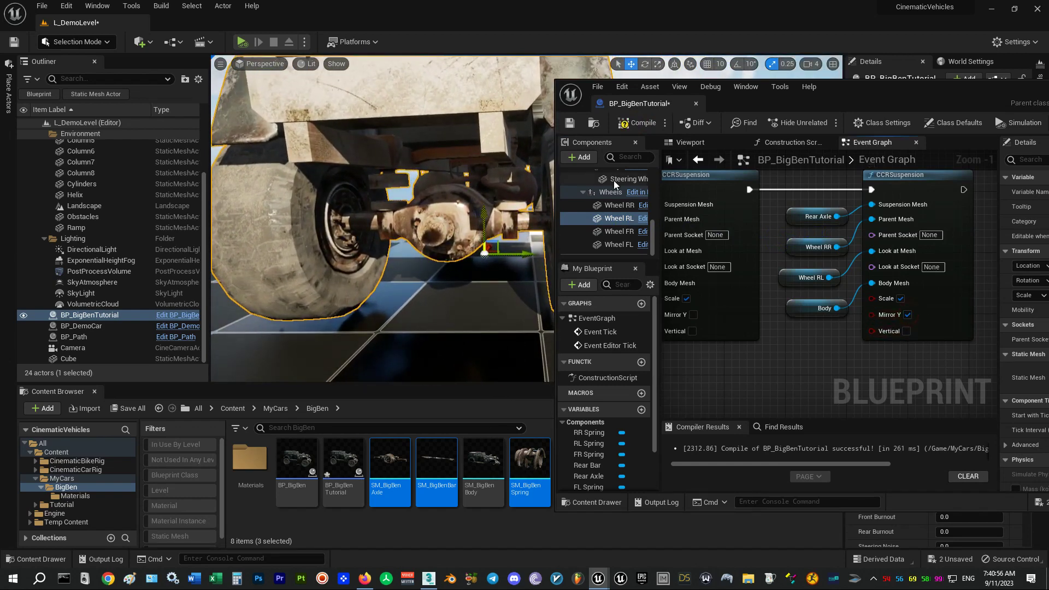
left_click(636, 127)
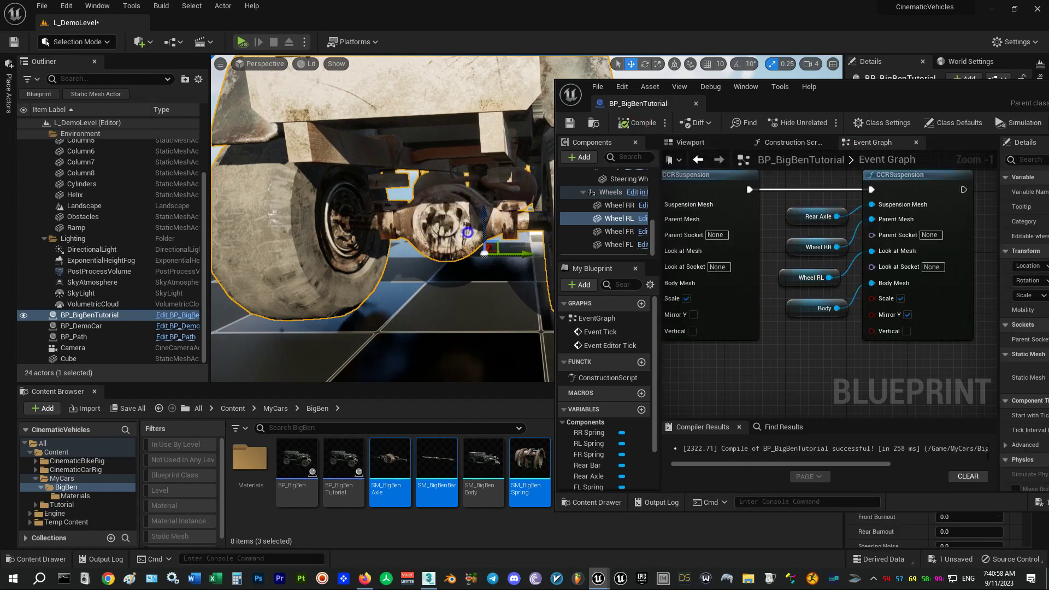
left_click_drag(468, 233, 172, 226, "alt")
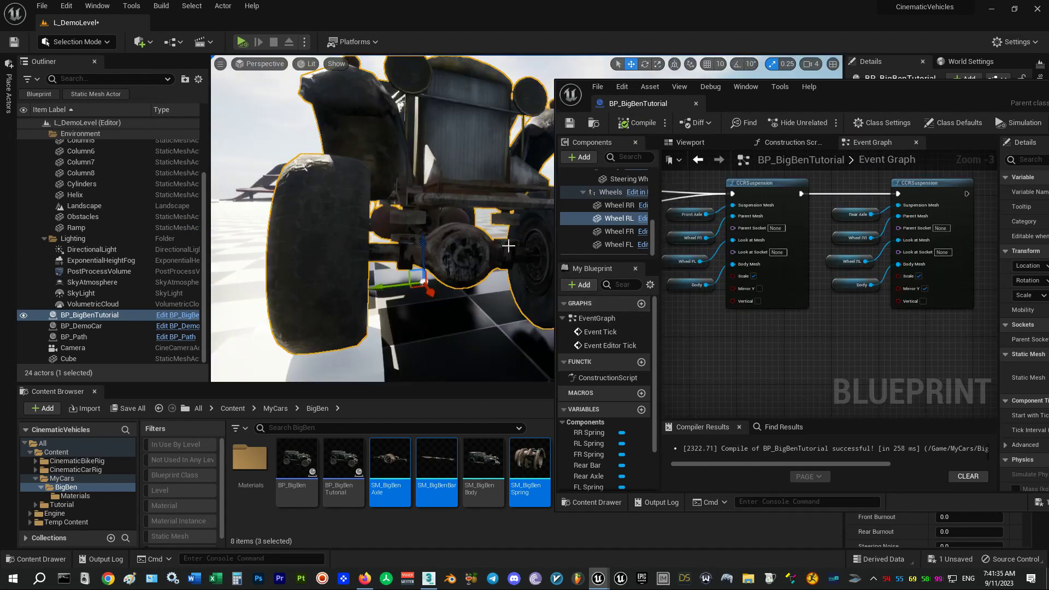
right_click_drag(509, 245, 494, 240)
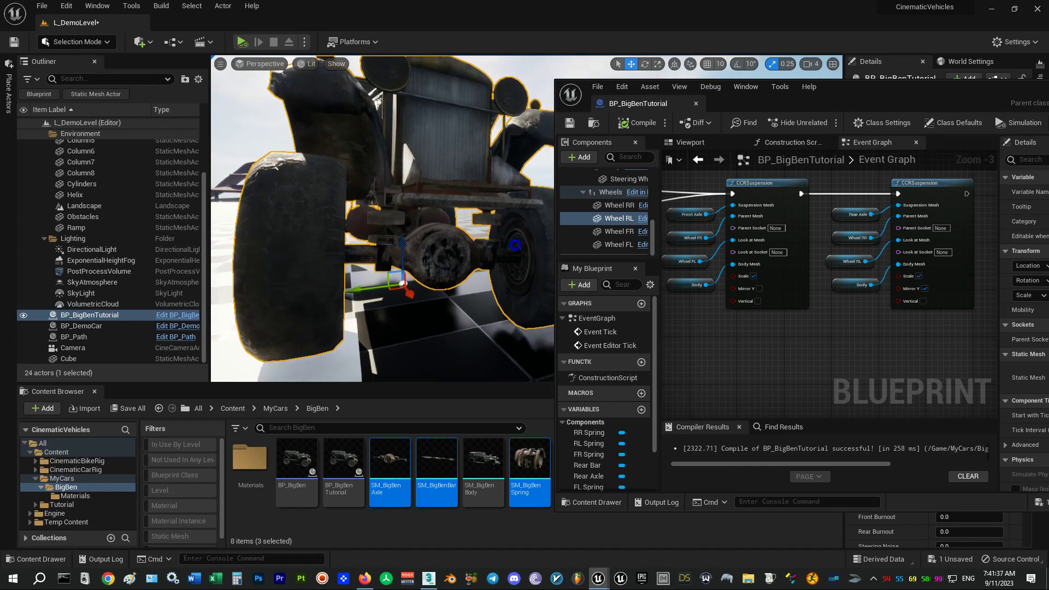
Step: Open the SM_BigBenAxle static mesh in its editor and maximize the editor window
left_click(481, 467)
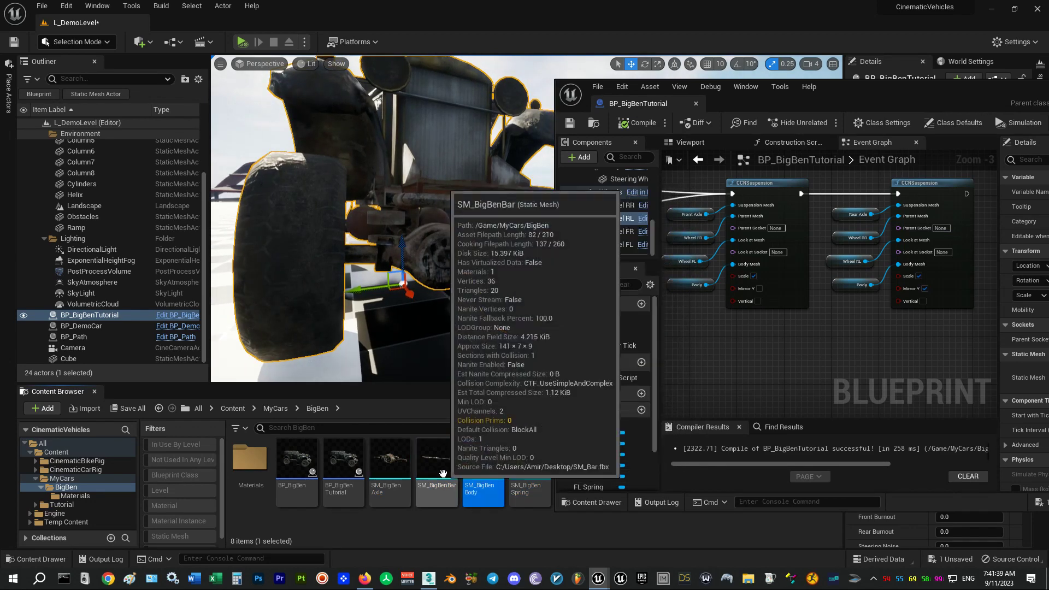
left_click(392, 466)
double_click(393, 469)
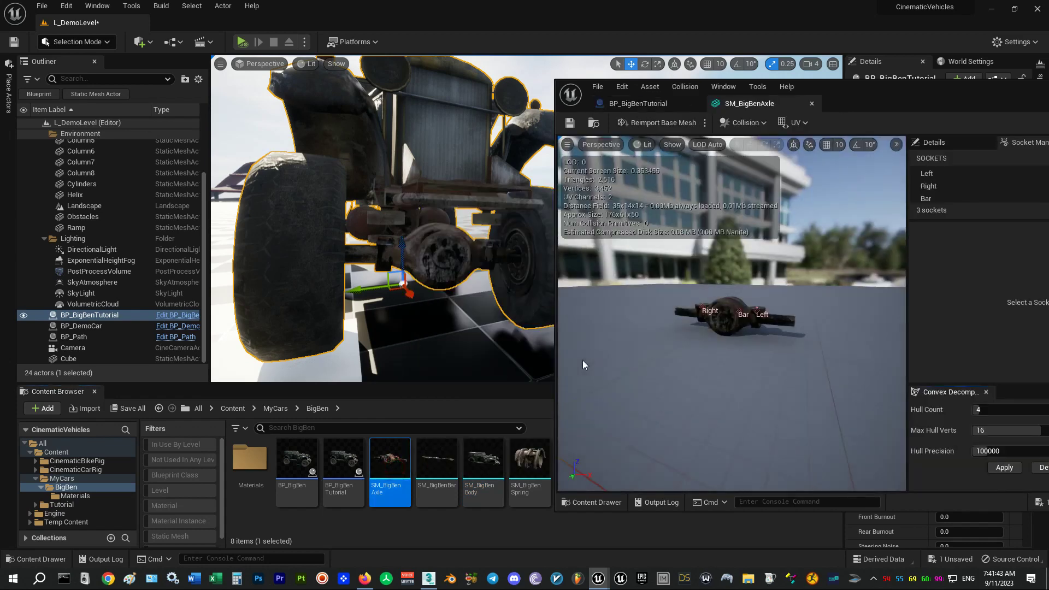
double_click(991, 88)
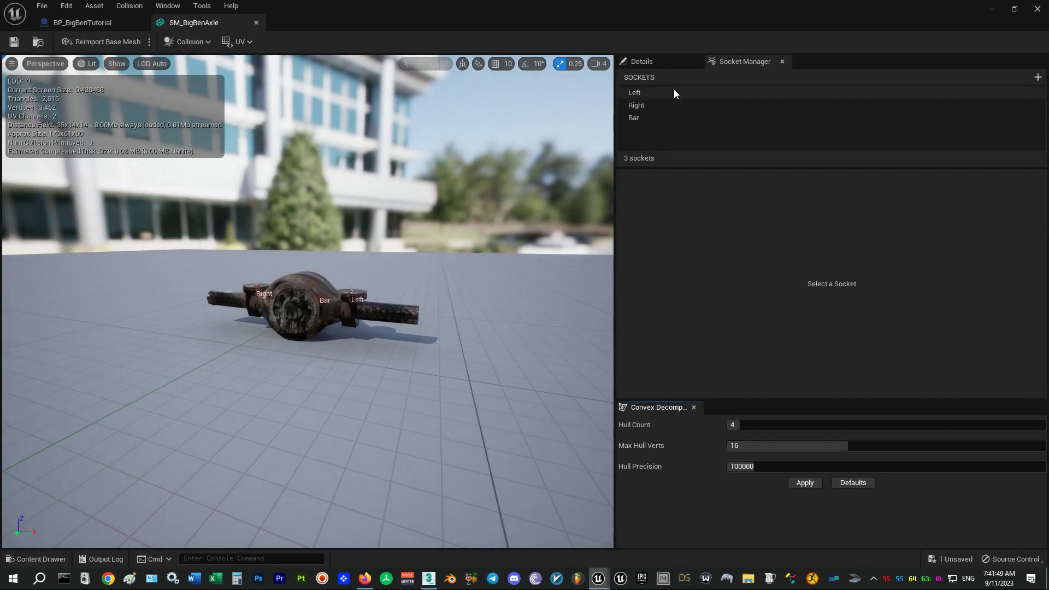
Step: Delete the Left, Right and Bar sockets from the SM_BigBenAxle mesh
left_click(639, 94)
key("Delete")
left_click(638, 93)
key("Delete")
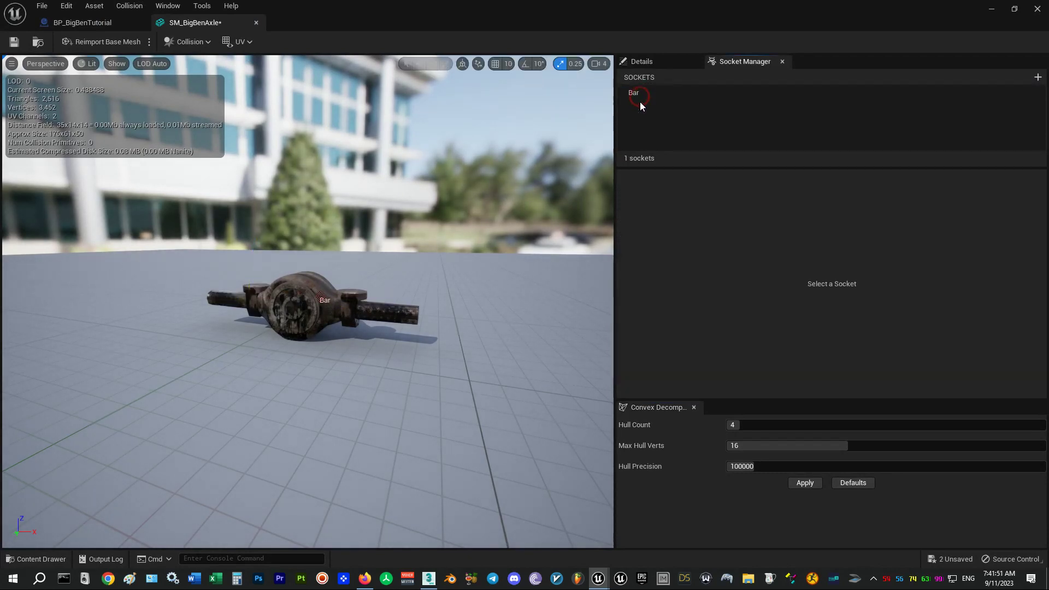
left_click(640, 94)
key("Delete")
left_click_drag(354, 306, 468, 339)
Step: Switch to 3ds Max and clone the Big Ben's front axle as a Copy placed in front of the truck
left_click(422, 581)
scroll(636, 405, "down", 5)
mouse_move(635, 405)
middle_mouse_down("alt")
mouse_move(606, 388)
mouse_move(630, 399)
middle_mouse_up("alt")
left_click(618, 365)
left_click_drag(637, 367, 671, 420, "shift")
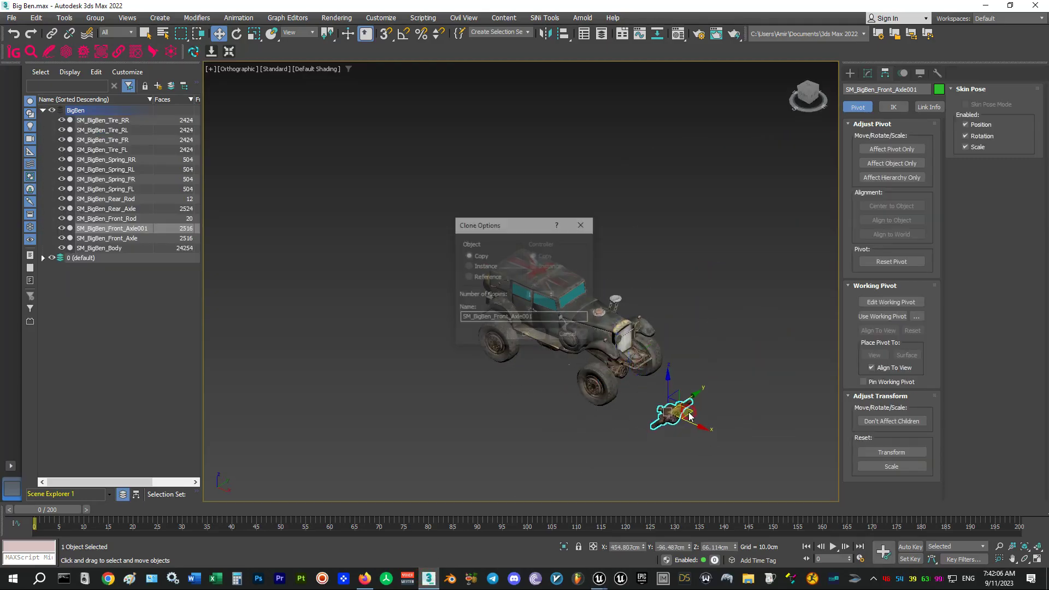
left_click(534, 335)
Step: Inspect the pivot at the end of the cloned axle with Affect Pivot Only and rotate the clone about it with angle snap
key("Insert")
scroll(681, 406, "up", 2)
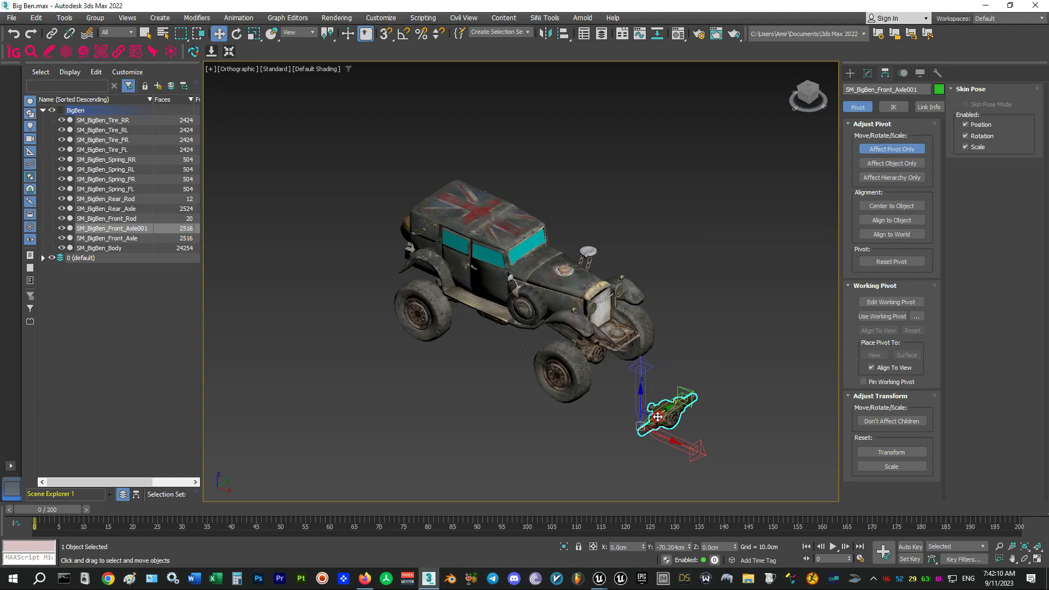
scroll(641, 441, "up", 4)
left_click(891, 148)
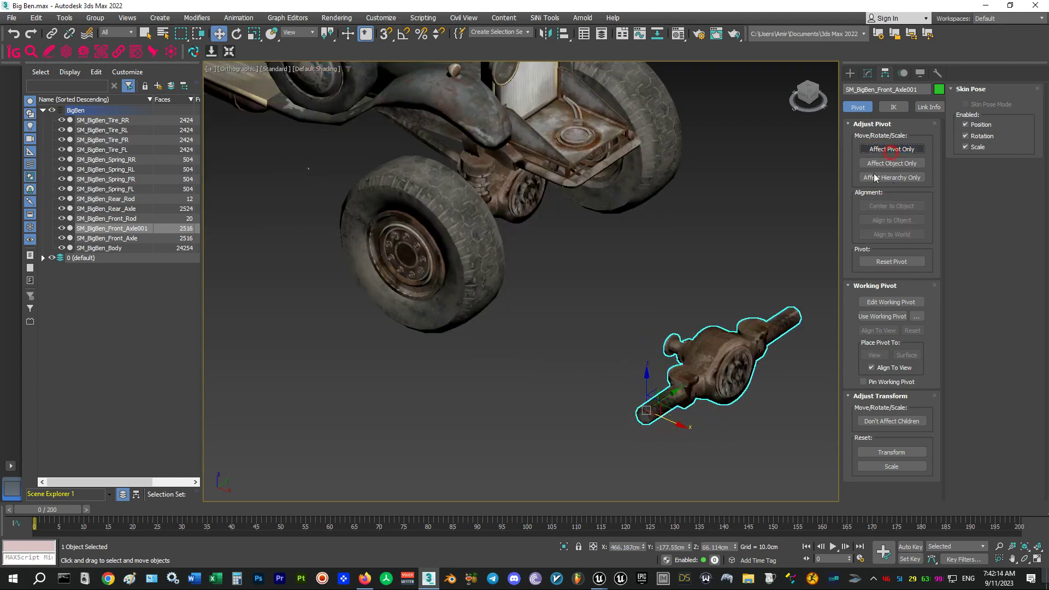
key("e")
key("a")
left_click_drag(661, 429, 616, 441)
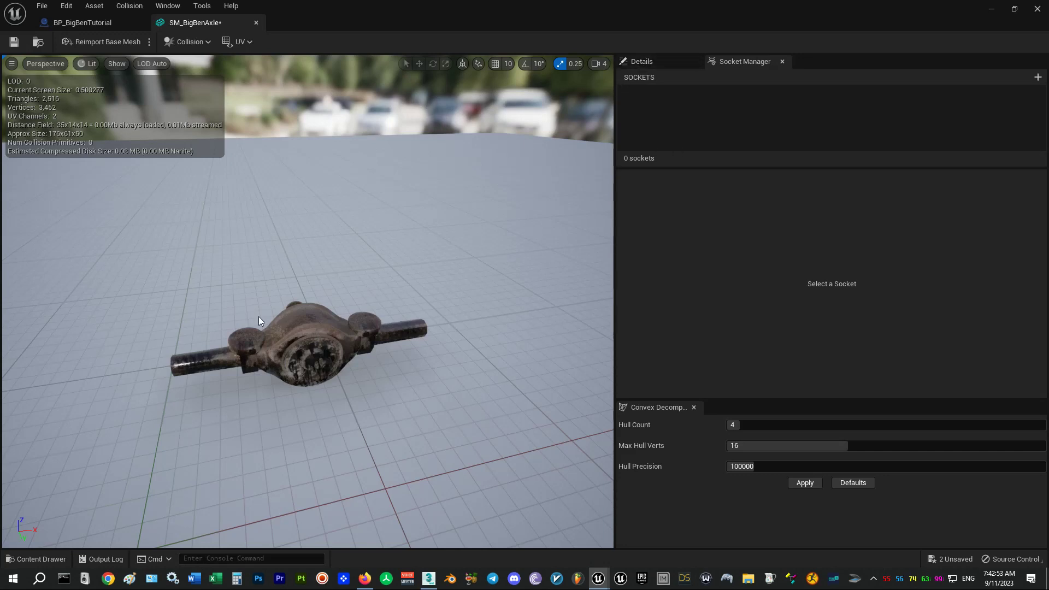
Step: Create a socket named Right on the SM_BigBenAxle mesh in Unreal Engine
left_click(664, 61)
left_click(732, 64)
left_click(1037, 77)
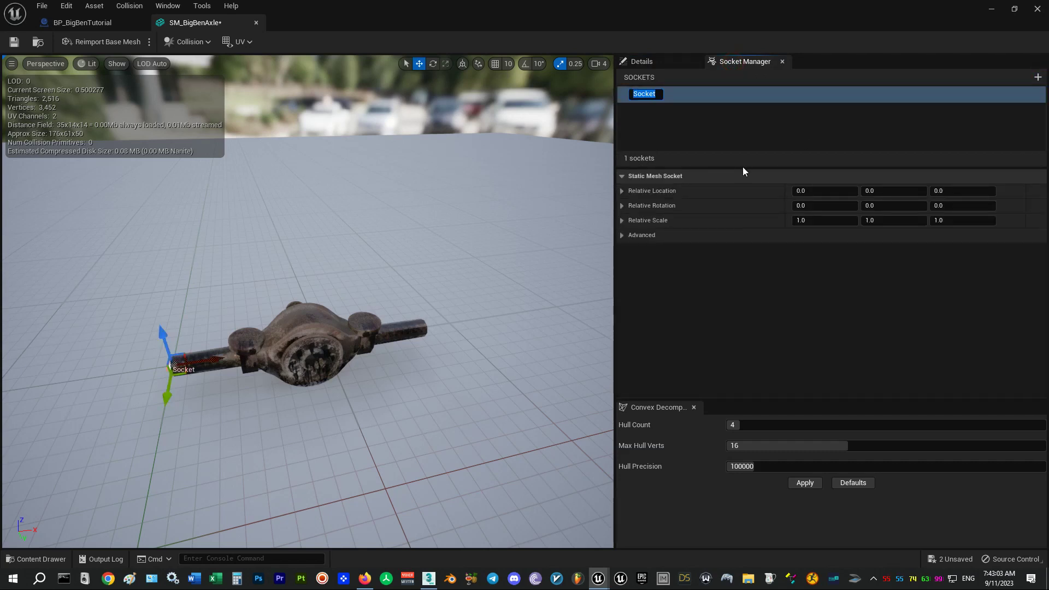
type("Right")
key("Return")
Step: Move the Right socket onto the round spring seat nearest the axle's origin, at about X 47.7, Z 12.7
key("w")
mouse_move(240, 393)
right_mouse_down()
mouse_move(248, 388)
mouse_move(234, 393)
right_mouse_up()
left_click_drag(190, 285, 360, 230)
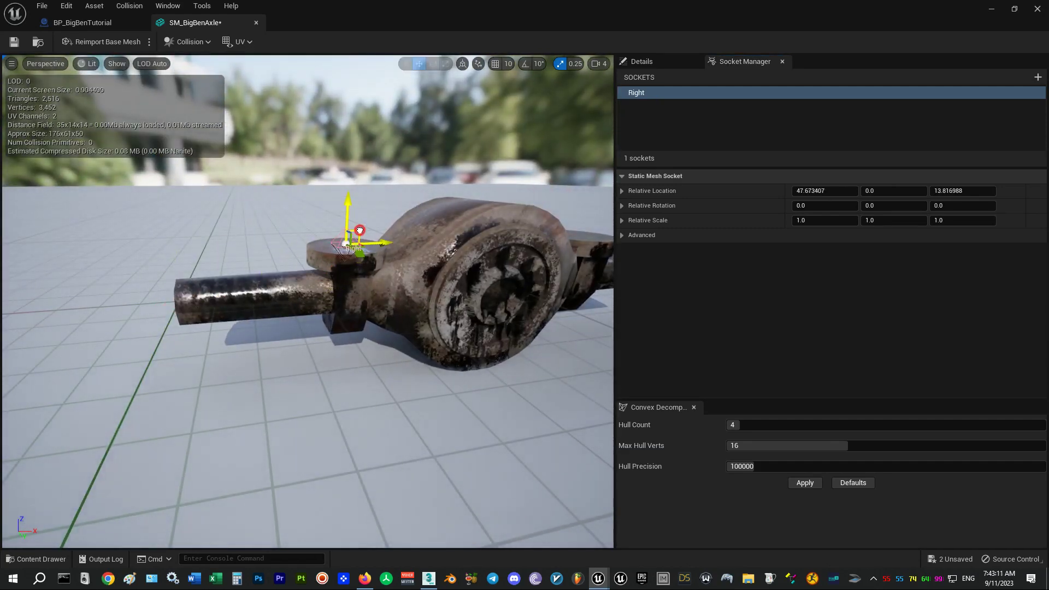
right_click_drag(417, 293, 397, 333)
Step: Centre the Right socket on its spring seat at X about 47.64, using the Top view with Unlit shading
left_click(93, 63)
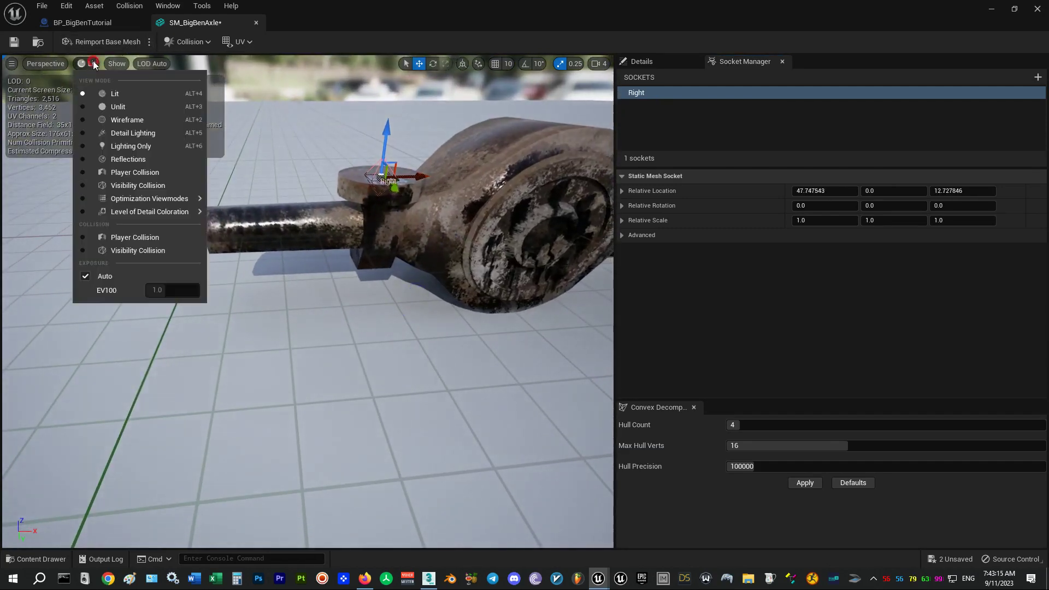
mouse_move(53, 64)
left_click(55, 104)
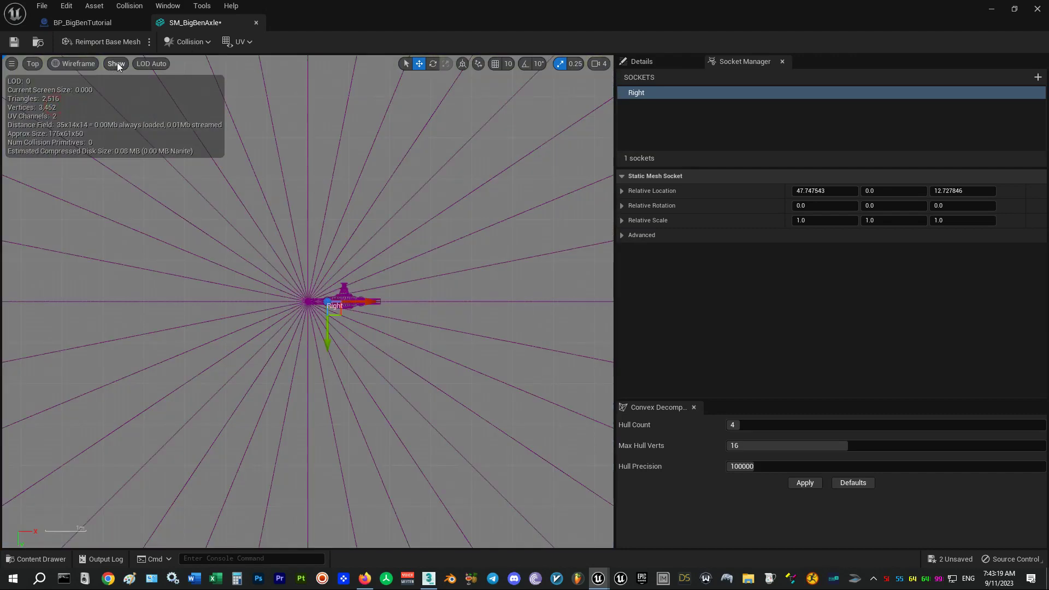
left_click(73, 63)
left_click(89, 106)
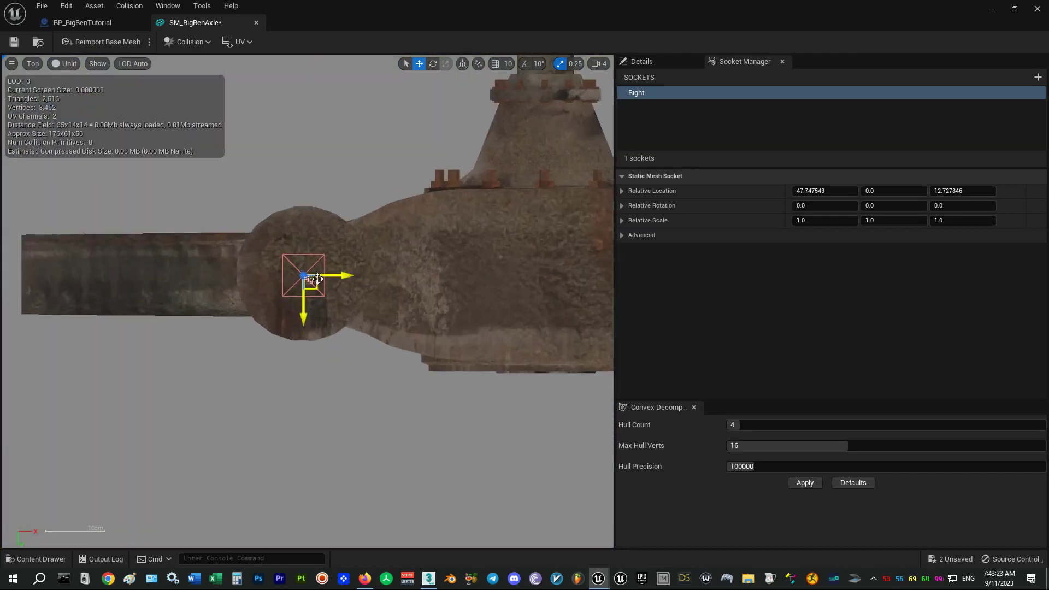
Step: Duplicate the Right socket on the axle mesh and rename the copy Left
left_click(660, 92)
key("ctrl+d")
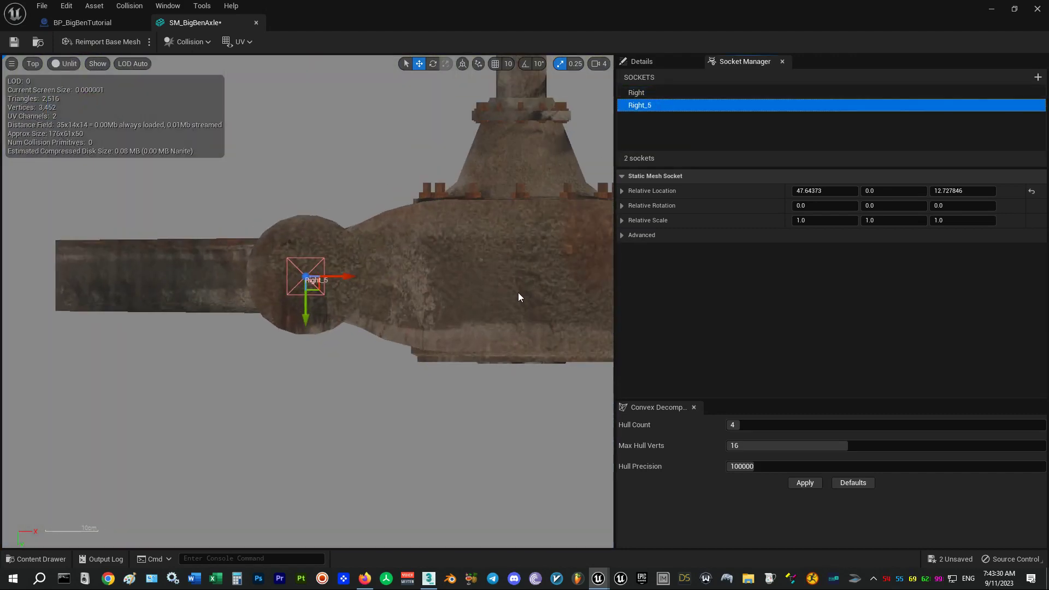
scroll(520, 310, "down", 4)
right_click_drag(521, 311, 360, 287)
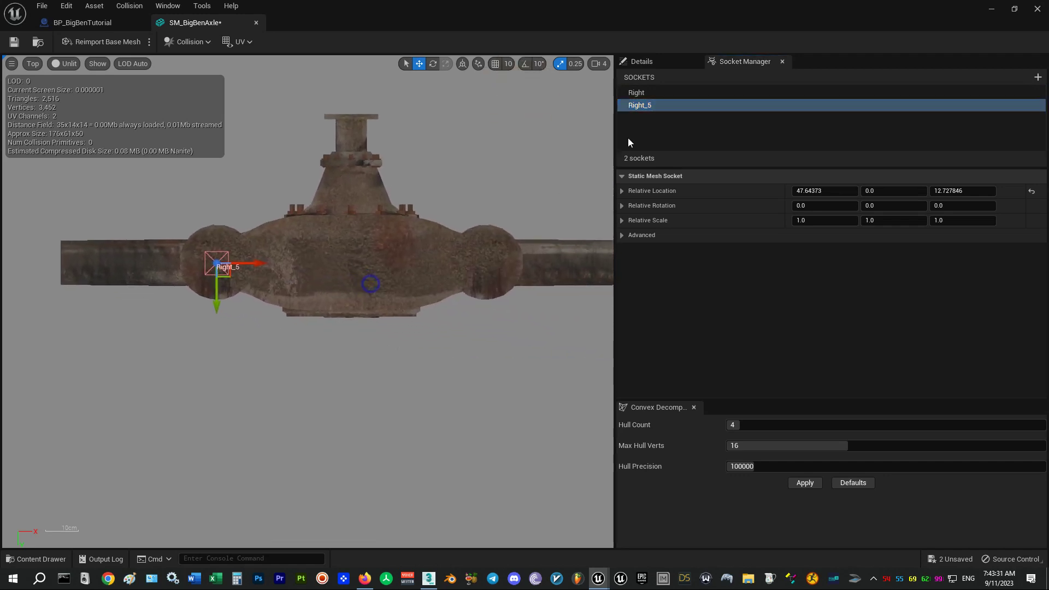
left_click(645, 109)
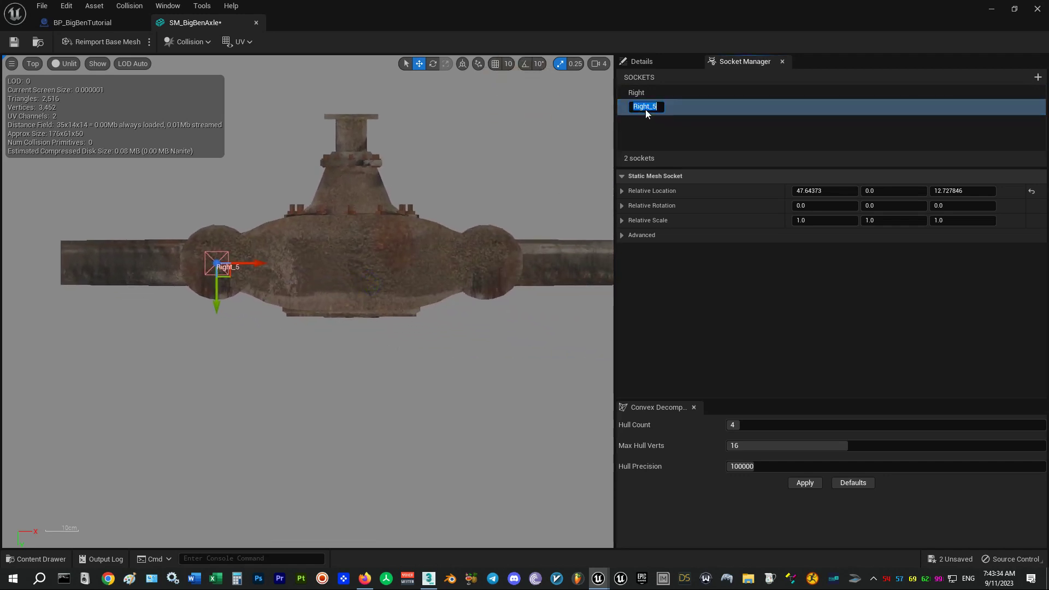
type("Left")
key("Return")
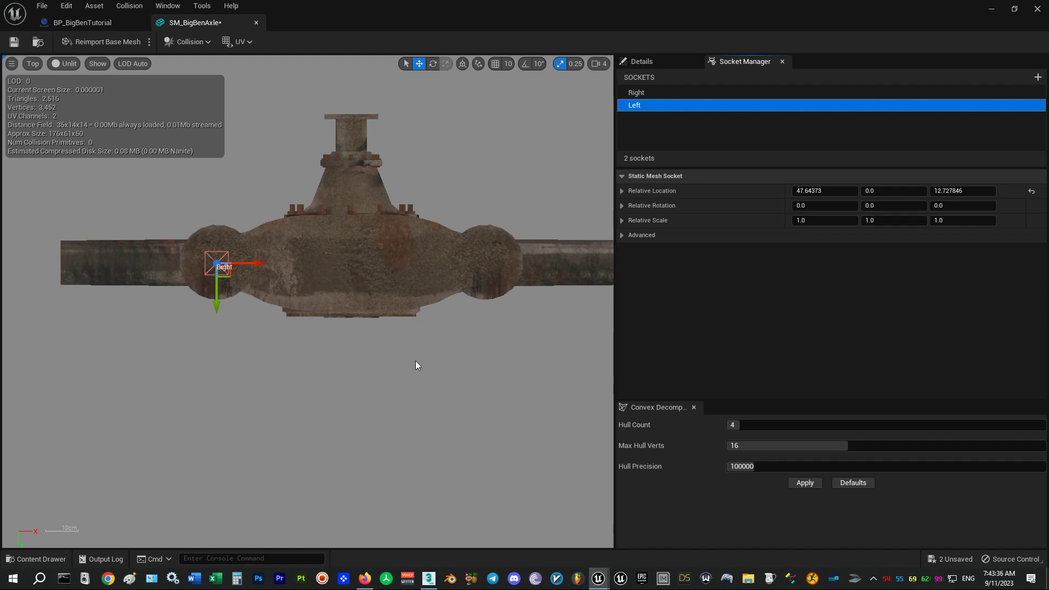
Step: Move the Left socket to the opposite spring seat at X about 130.12 and return to the perspective view
left_click_drag(252, 266, 518, 266)
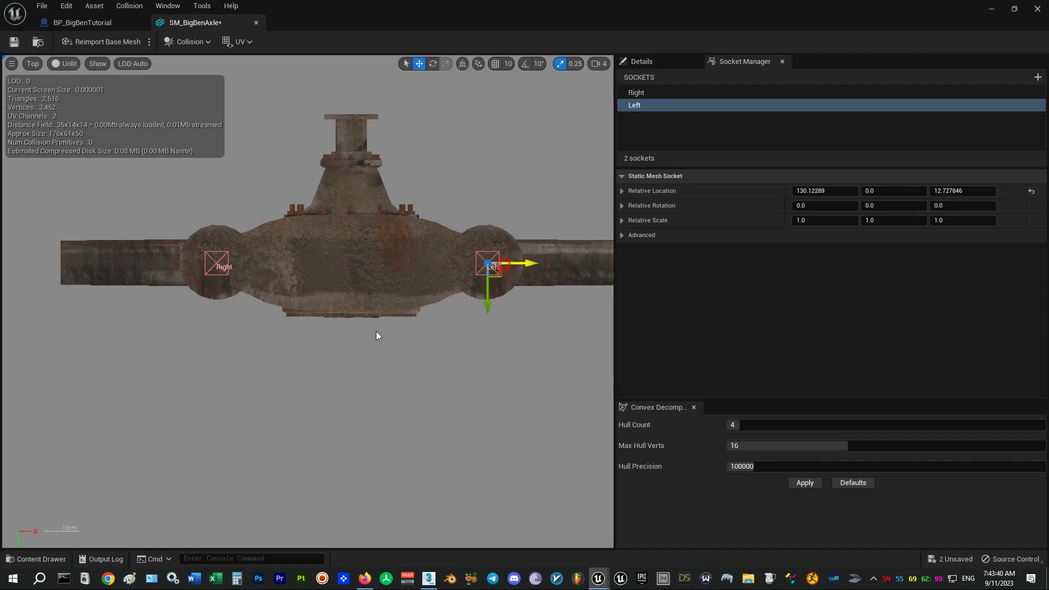
scroll(376, 332, "down", 2)
left_click(33, 64)
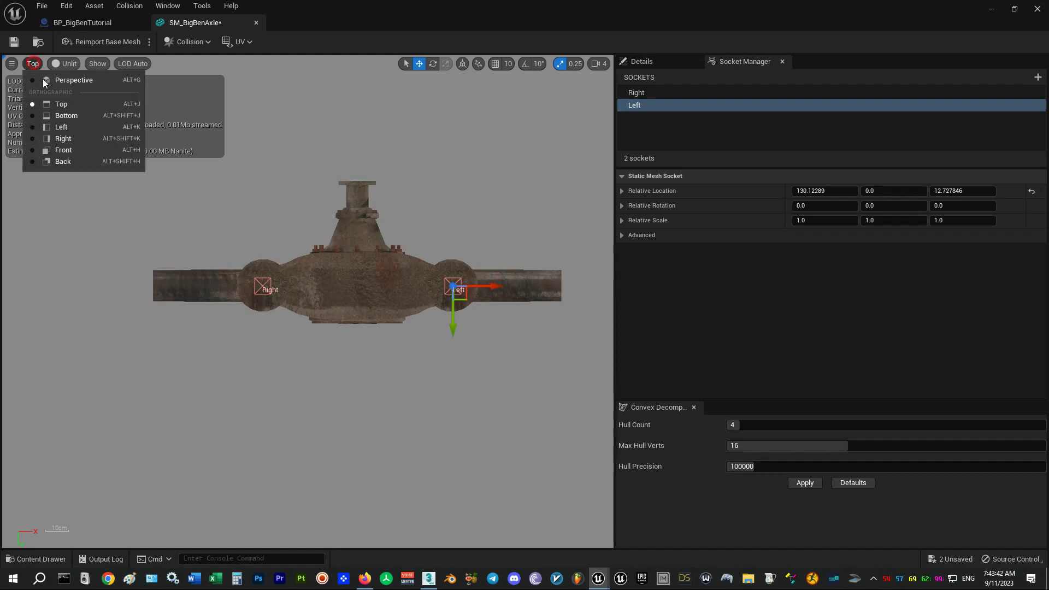
left_click(66, 80)
right_click_drag(480, 240, 444, 226)
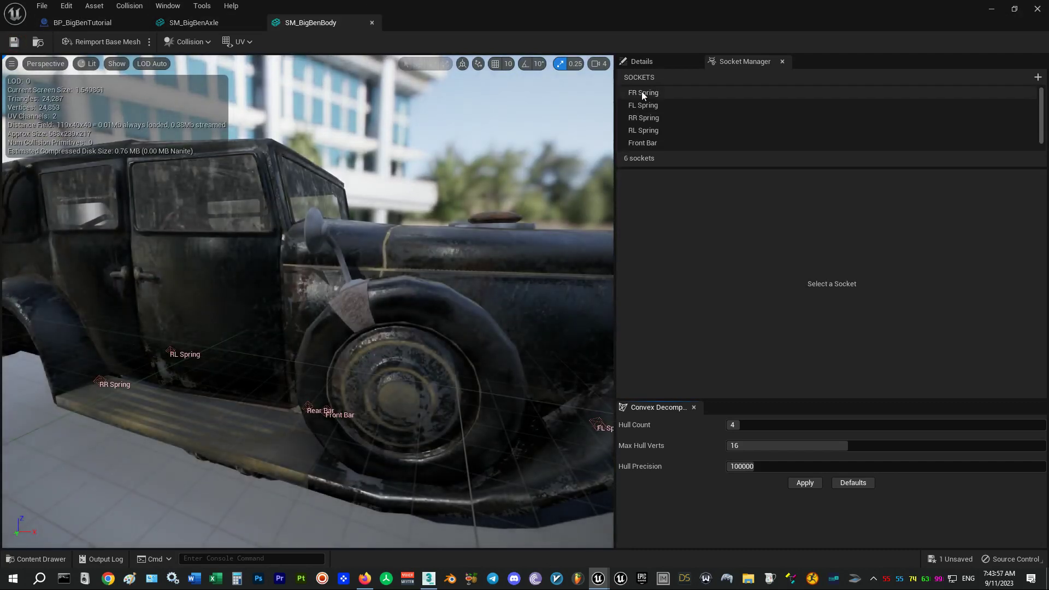
Step: Delete all six sockets from the SM_BigBenBody mesh: the FR, FL, RR and RL Springs, Front Bar and Rear Bar
left_click(642, 92)
left_click(643, 92)
left_click(644, 92)
key("Delete")
left_click(644, 94)
key("Delete")
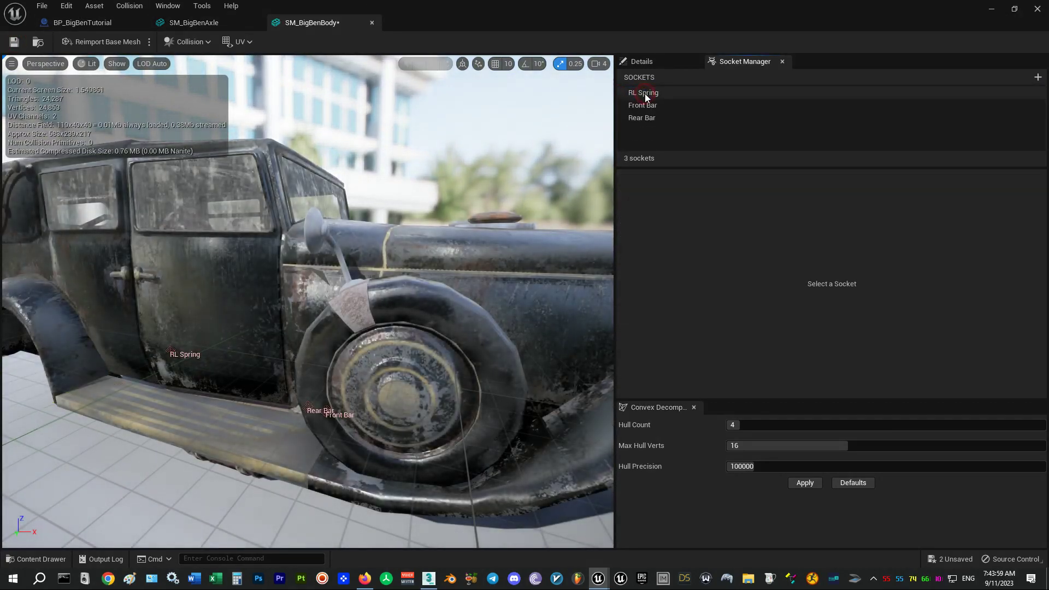
left_click(645, 93)
key("Delete")
left_click(641, 94)
key("Delete")
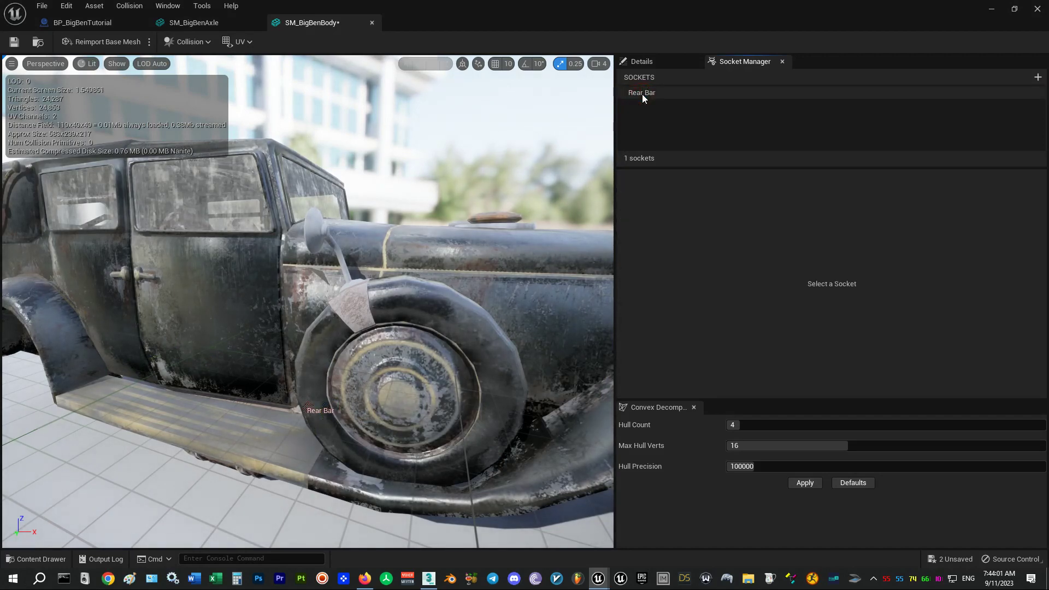
left_click(641, 93)
key("Delete")
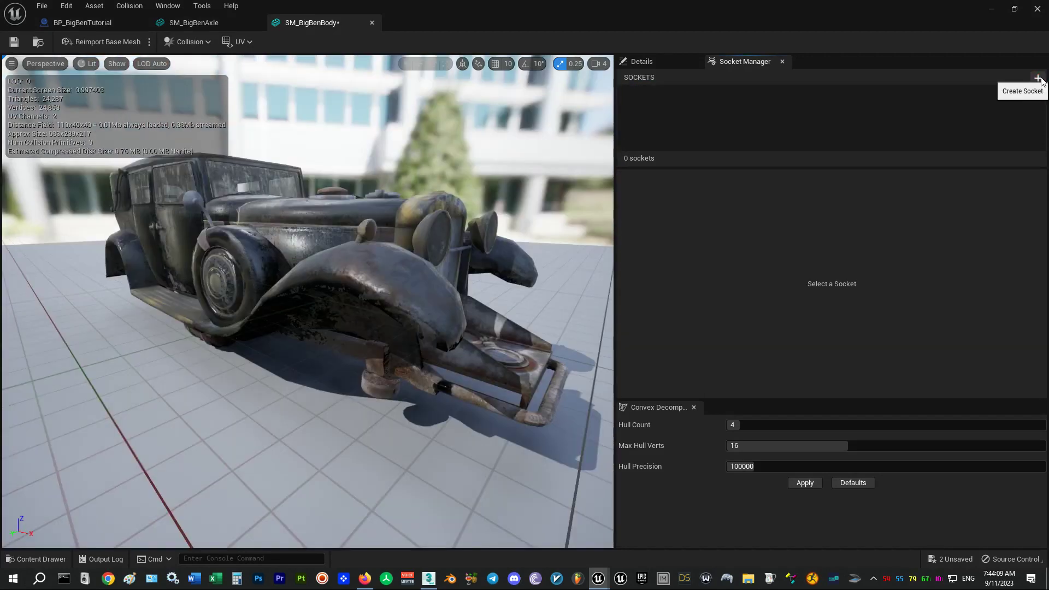
Step: Create a socket named FR on the body mesh and move it near the front right spring mount, about X 200.46, Y 39.55
left_click(1037, 77)
type("FR")
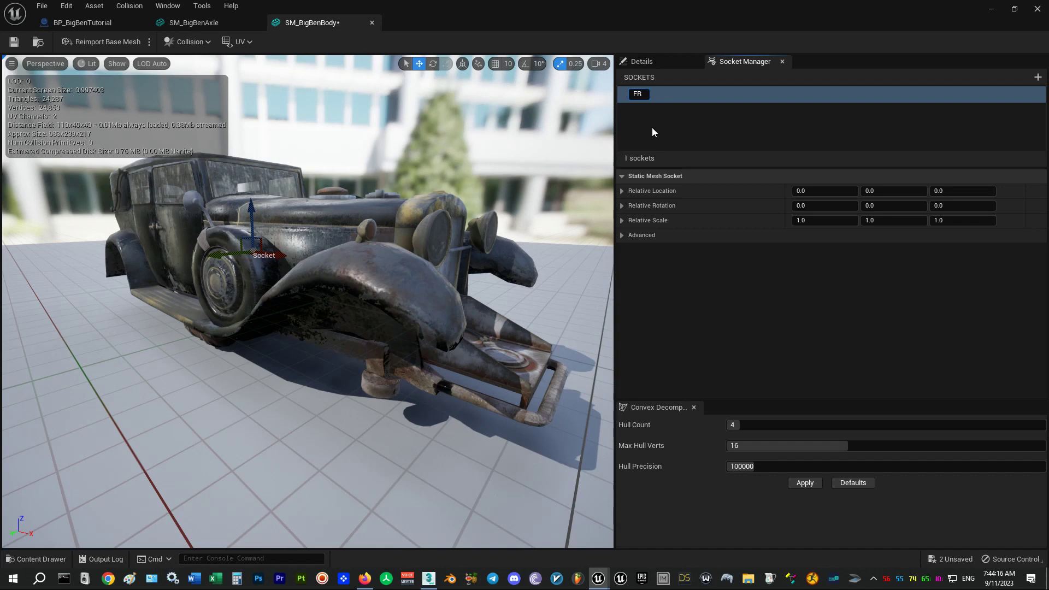
key("Return")
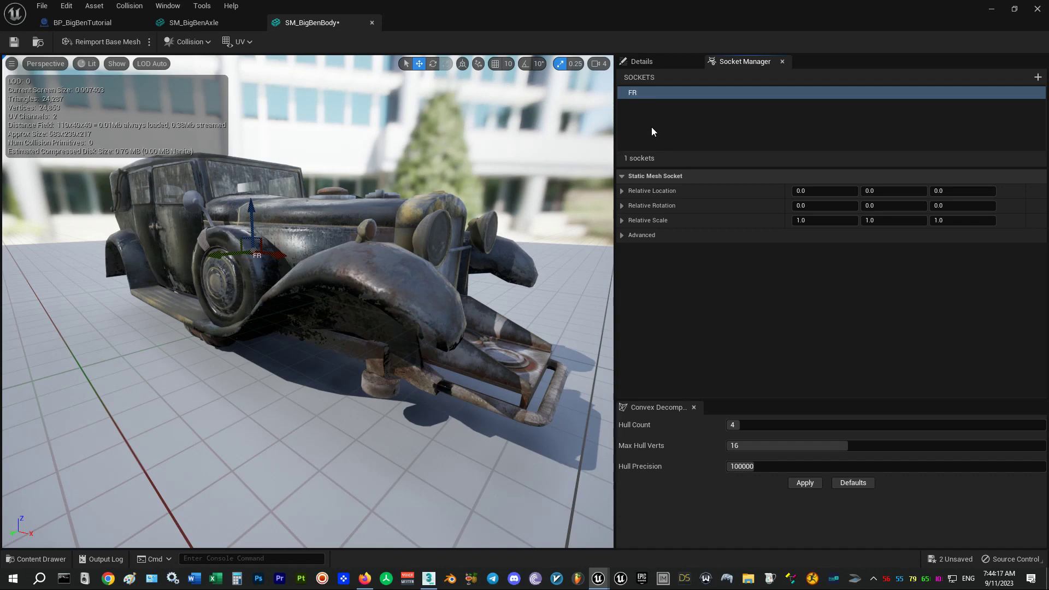
left_click_drag(253, 254, 351, 386)
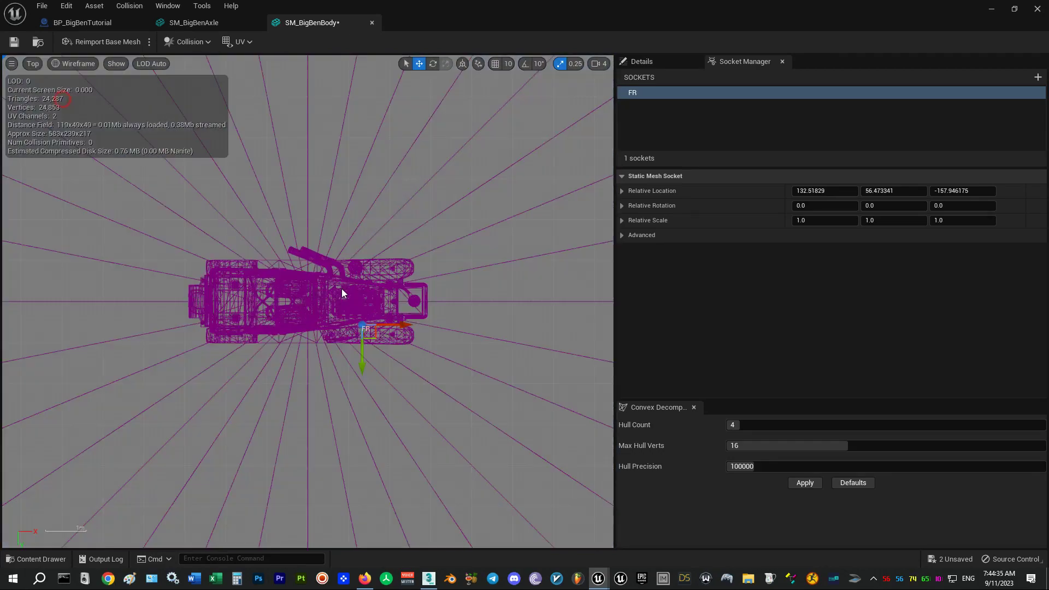
scroll(342, 289, "up", 5)
left_click_drag(349, 335, 457, 285)
Step: Centre the FR socket on its mount at about X 200.13, Y 40.54 in the Unlit Bottom view and raise it to Z about -74.82
left_click(36, 65)
left_click(49, 122)
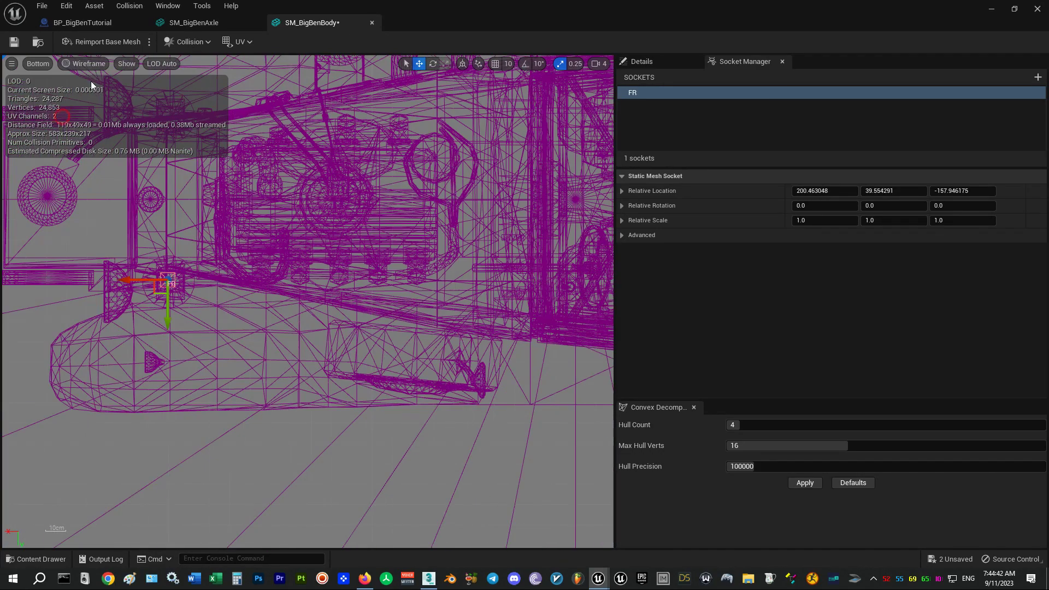
left_click(83, 65)
left_click(91, 100)
scroll(219, 219, "down", 2)
scroll(229, 292, "up", 8)
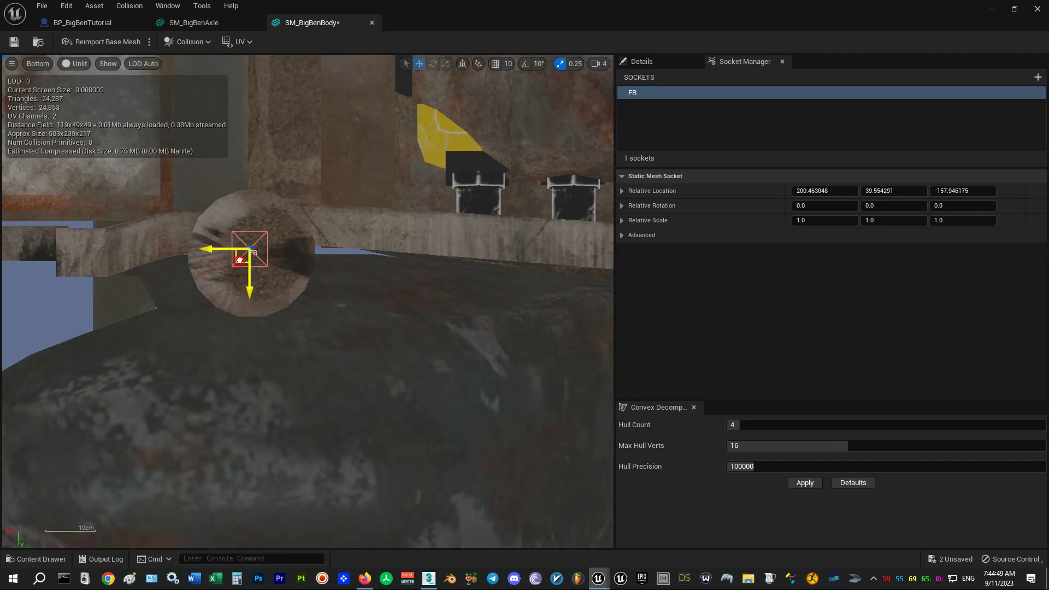
left_click_drag(239, 260, 242, 263)
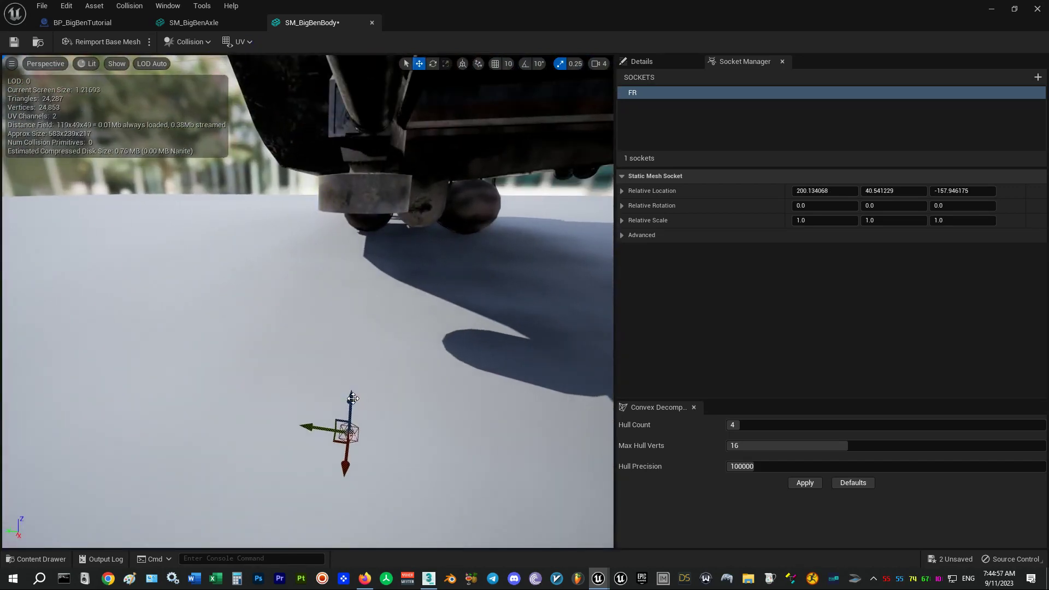
left_click_drag(338, 407, 377, 203)
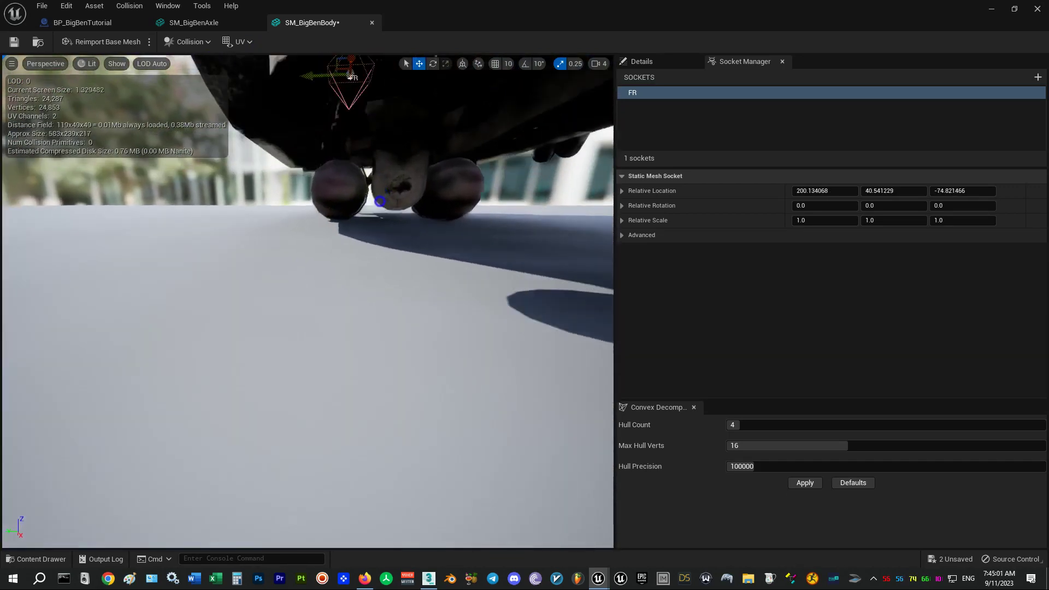
right_click_drag(380, 202, 393, 167)
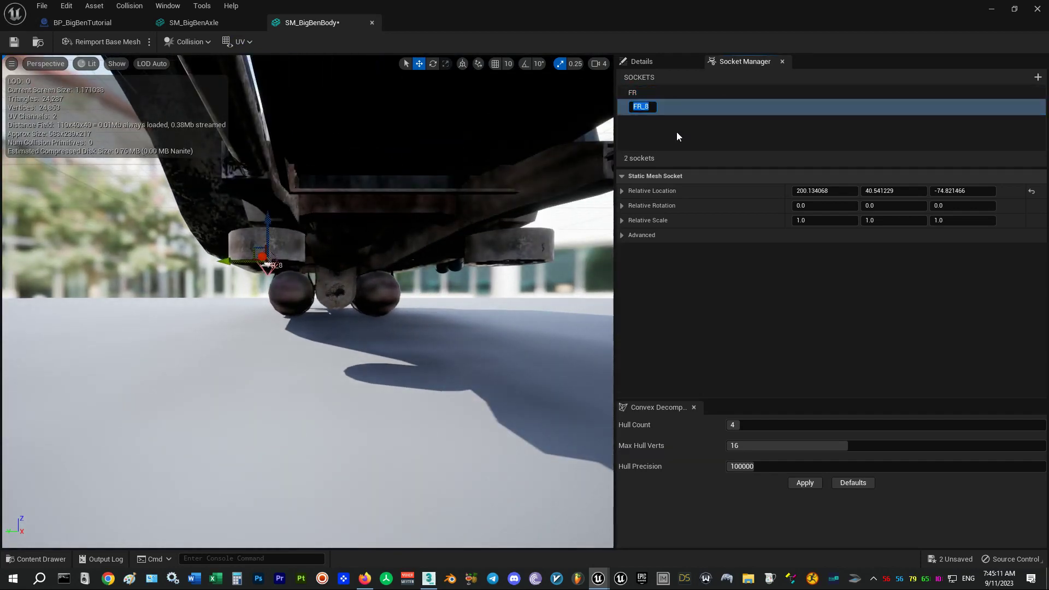
Step: Duplicate the FR socket as FL and move the copy to the front left spring mount, Y about -41.24
type("L")
key("Return")
left_click(46, 63)
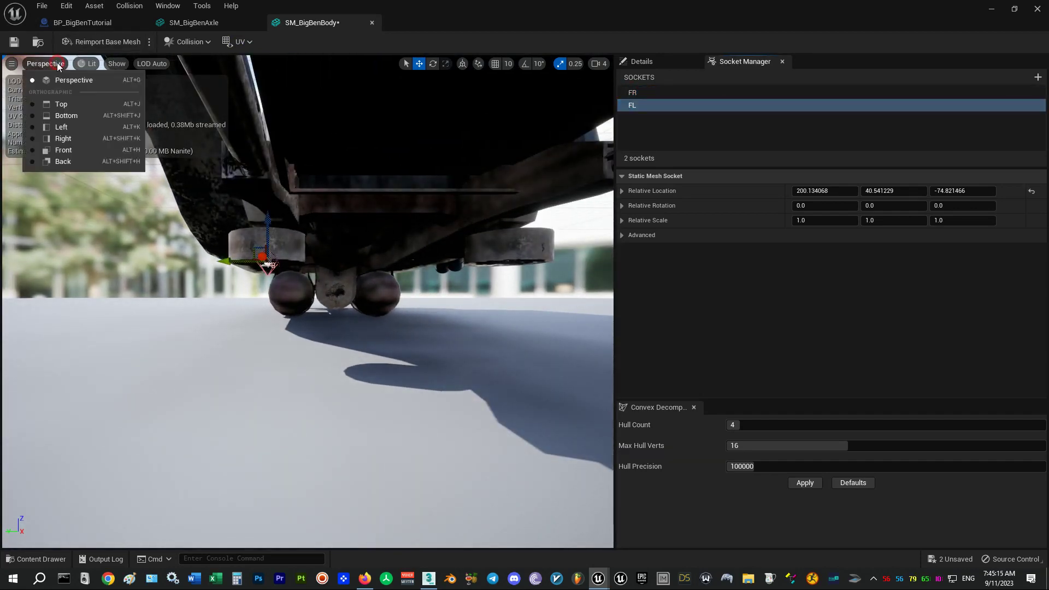
left_click(71, 117)
scroll(347, 378, "up", 3)
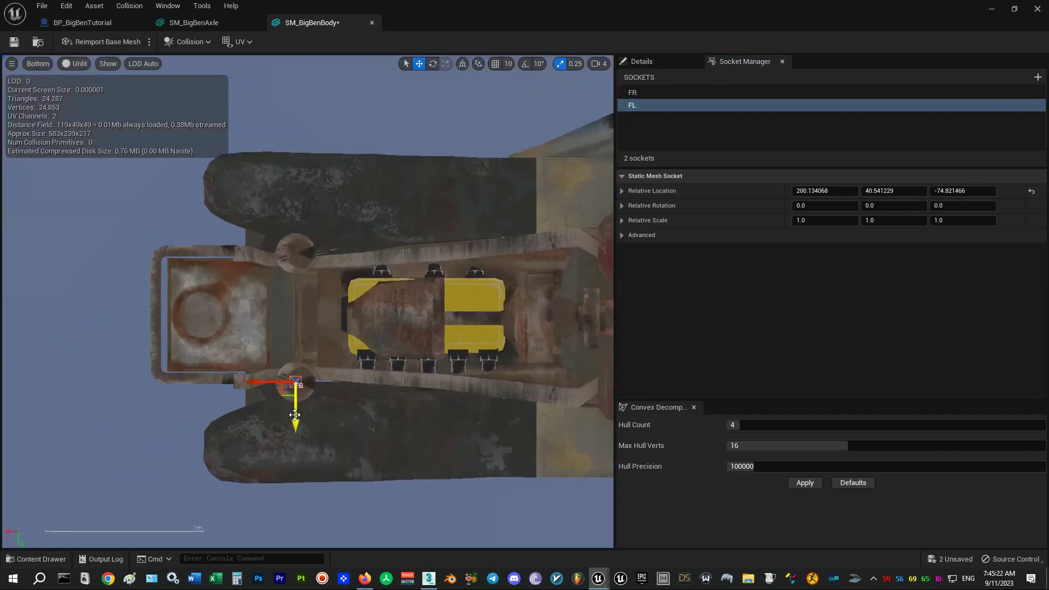
left_click_drag(295, 415, 297, 288)
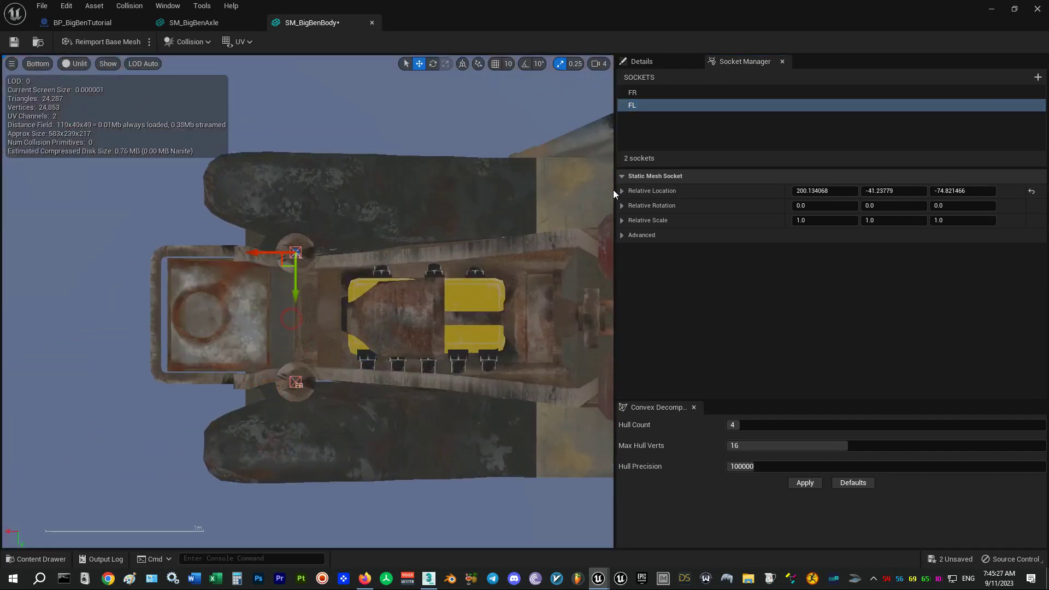
Step: Duplicate the FL socket as RL and move the copy to the rear left spring mount, X about -177.3
left_click(638, 108)
key("ctrl+d")
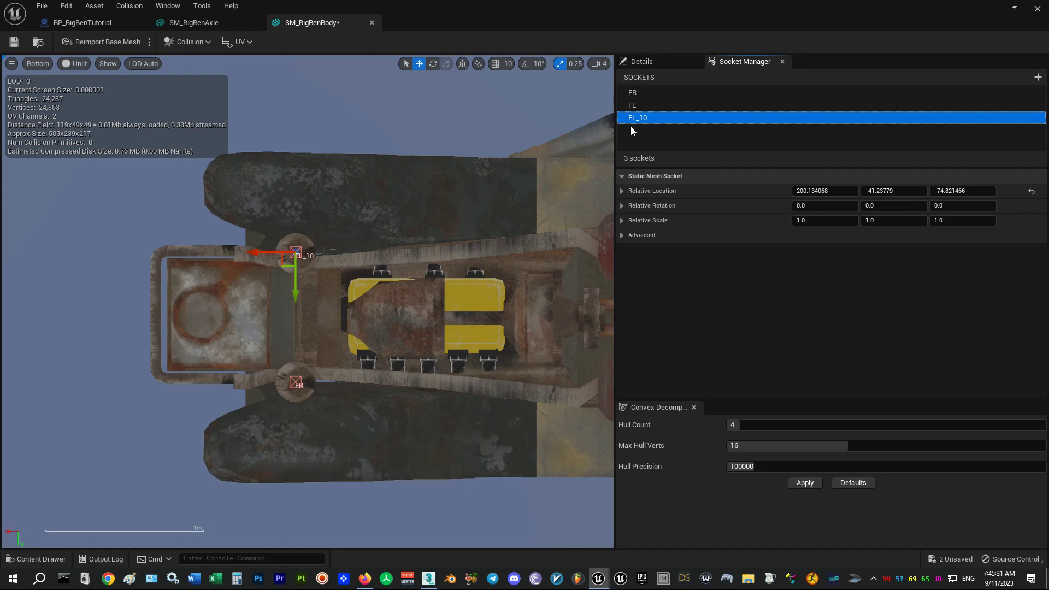
key("F2")
type("R")
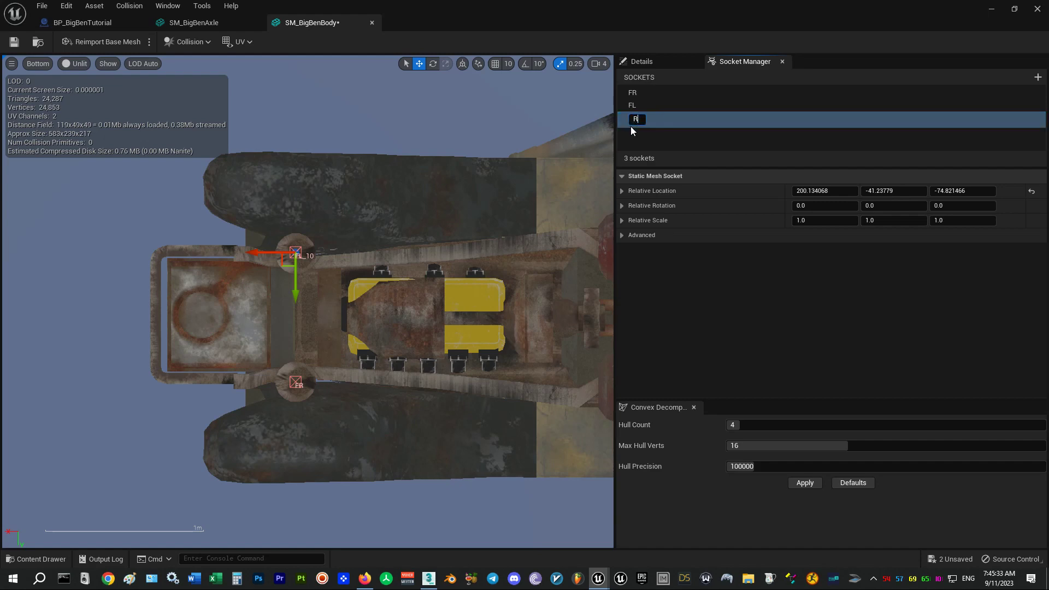
type("L")
key("Return")
scroll(306, 328, "down", 4)
left_click_drag(129, 295, 453, 306)
scroll(454, 306, "up", 5)
scroll(454, 306, "down", 3)
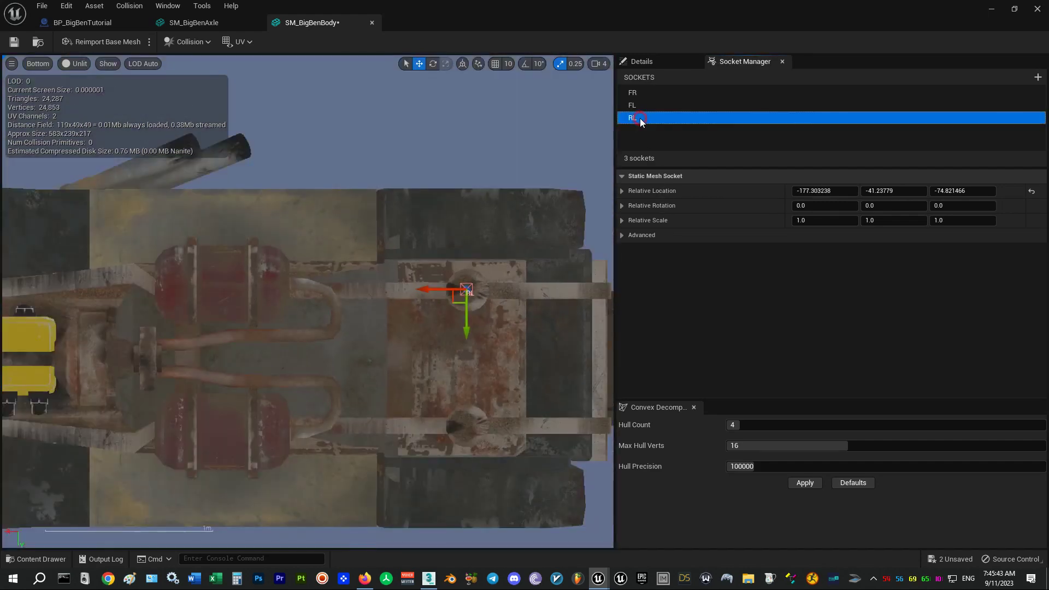
Step: Duplicate the RL socket as RR and move the copy to the rear right spring mount, Y about 40.05
key("ctrl+d")
key("F2")
type("RR")
key("Return")
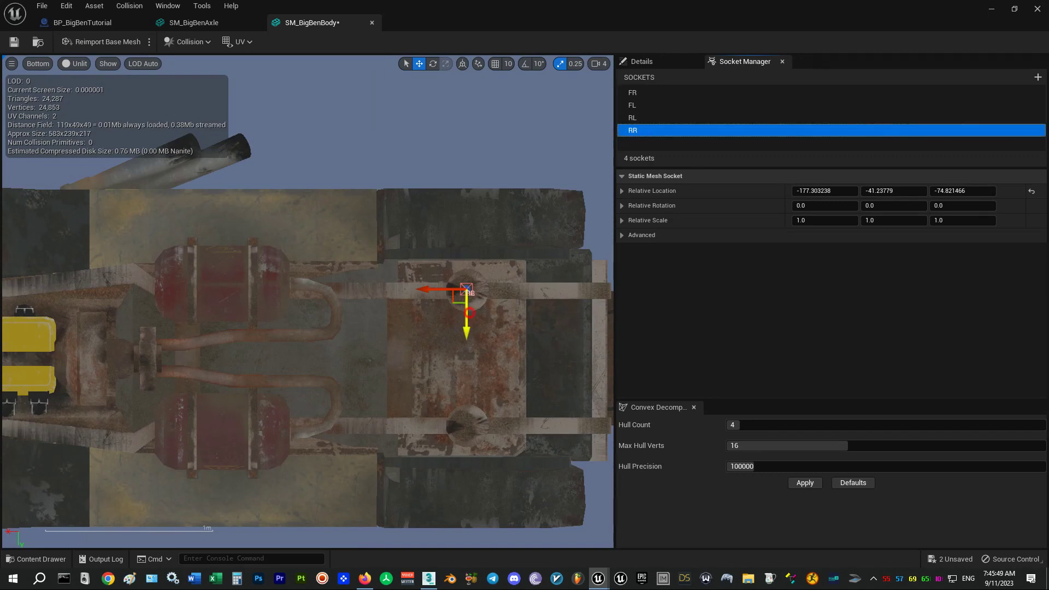
left_click_drag(467, 312, 447, 454)
Step: Inspect the sockets under the body in the perspective view and save the SM_BigBenBody mesh
left_click(41, 67)
left_click(48, 89)
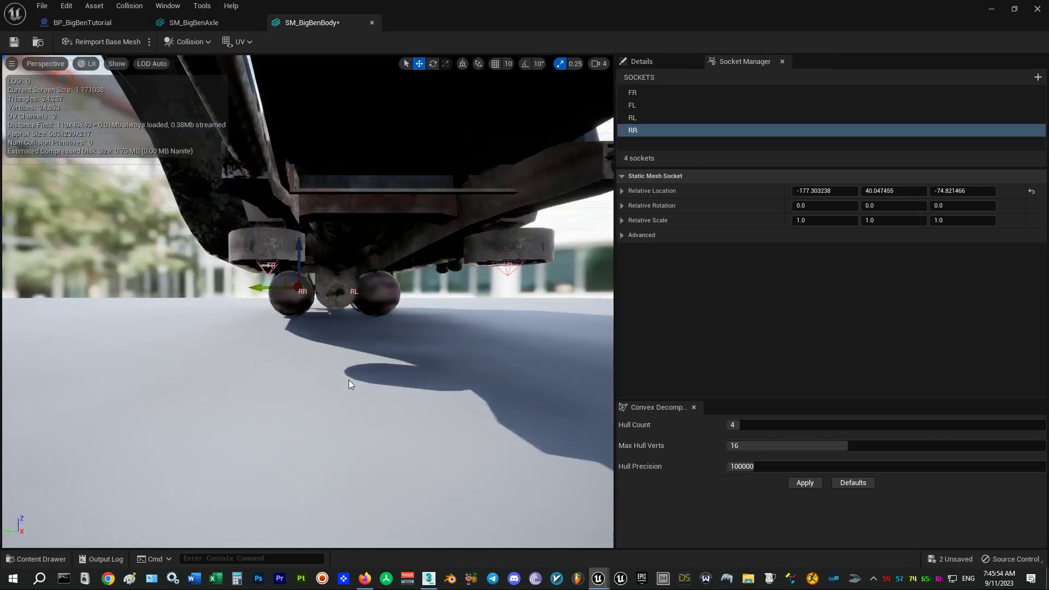
right_click_drag(348, 379, 564, 367)
left_click_drag(564, 367, 525, 356)
left_click(14, 48)
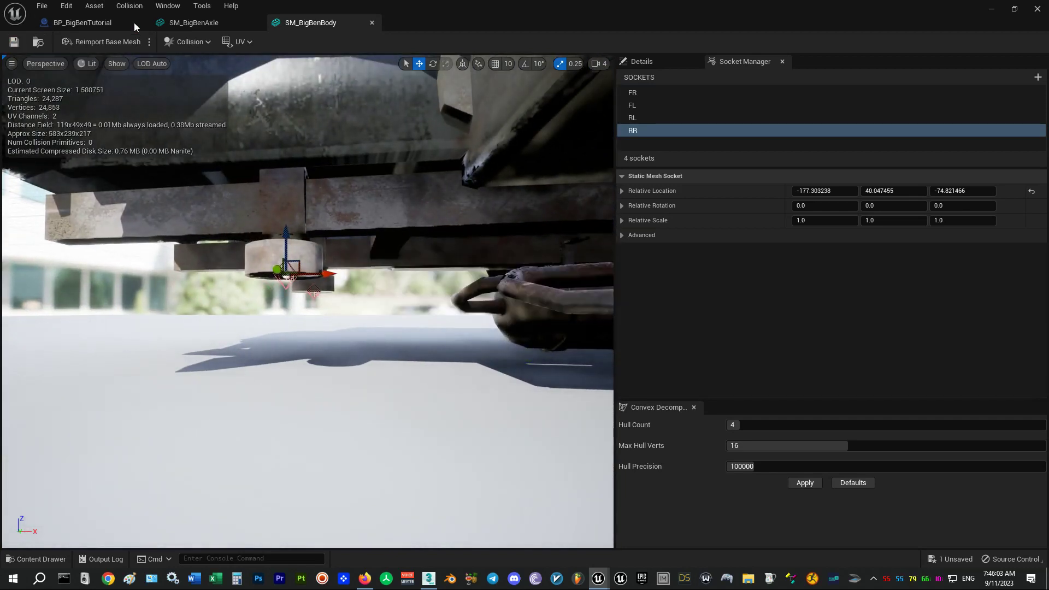
Step: Duplicate the rear axle's CCRSuspension node in the BP_BigBenTutorial event graph and link its execution after the original
left_click(108, 23)
scroll(425, 253, "down", 1)
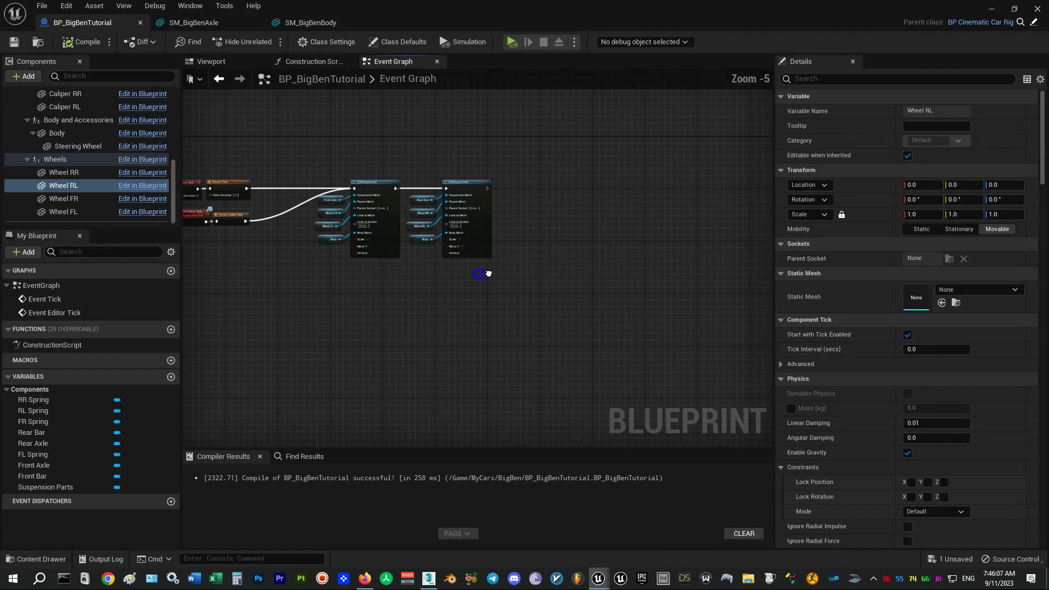
left_click(439, 161)
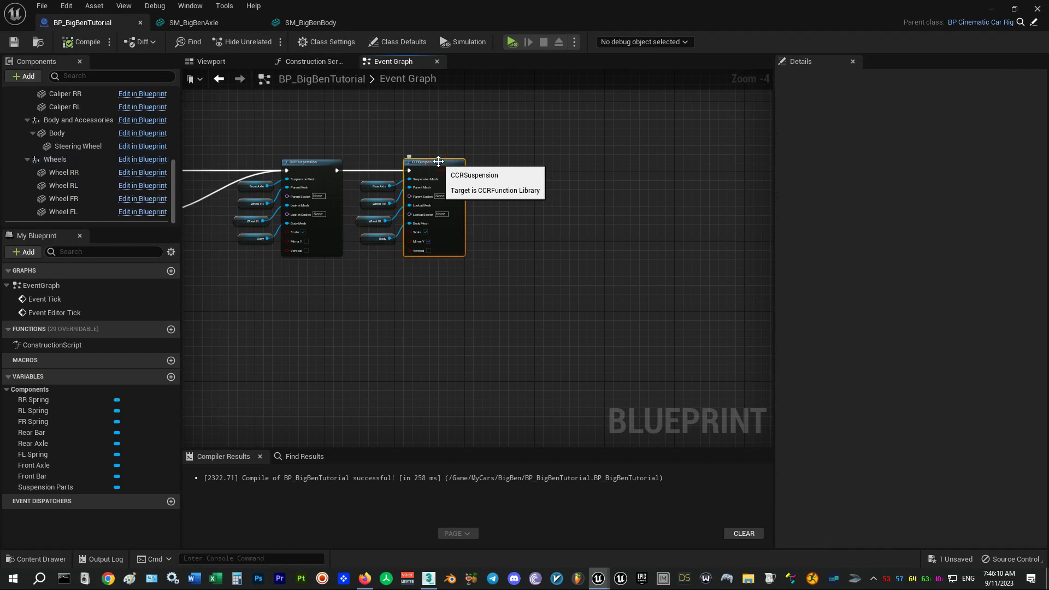
key("ctrl+d")
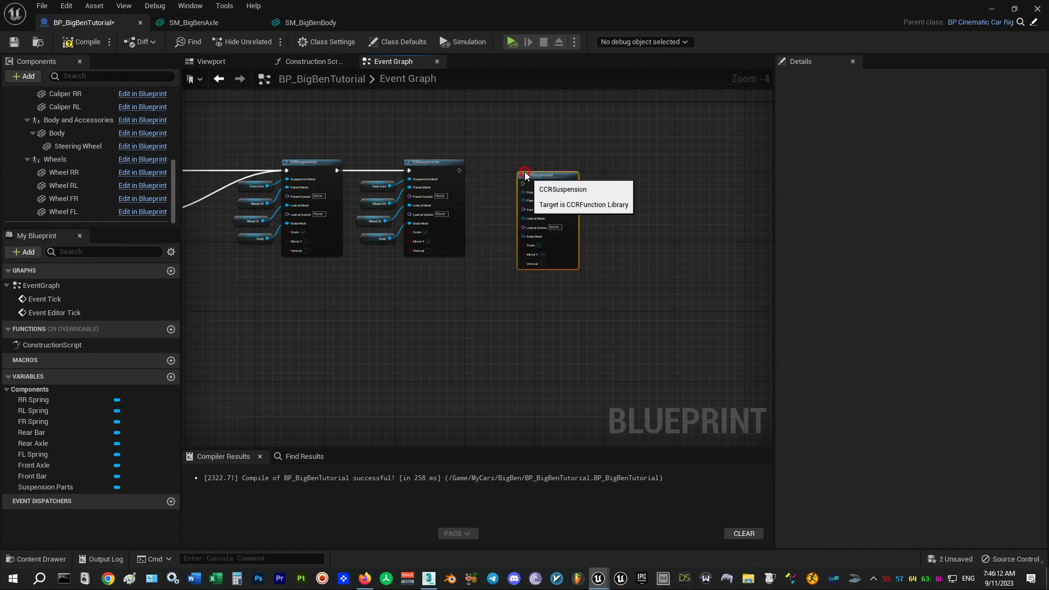
left_click_drag(527, 163, 542, 168)
left_click_drag(464, 172, 536, 169)
Step: Connect FR Spring to the Suspension Mesh and Body to the Parent Mesh of the new CCRSuspension node
scroll(70, 213, "up", 5)
left_click_drag(70, 213, 535, 181)
scroll(526, 186, "up", 5)
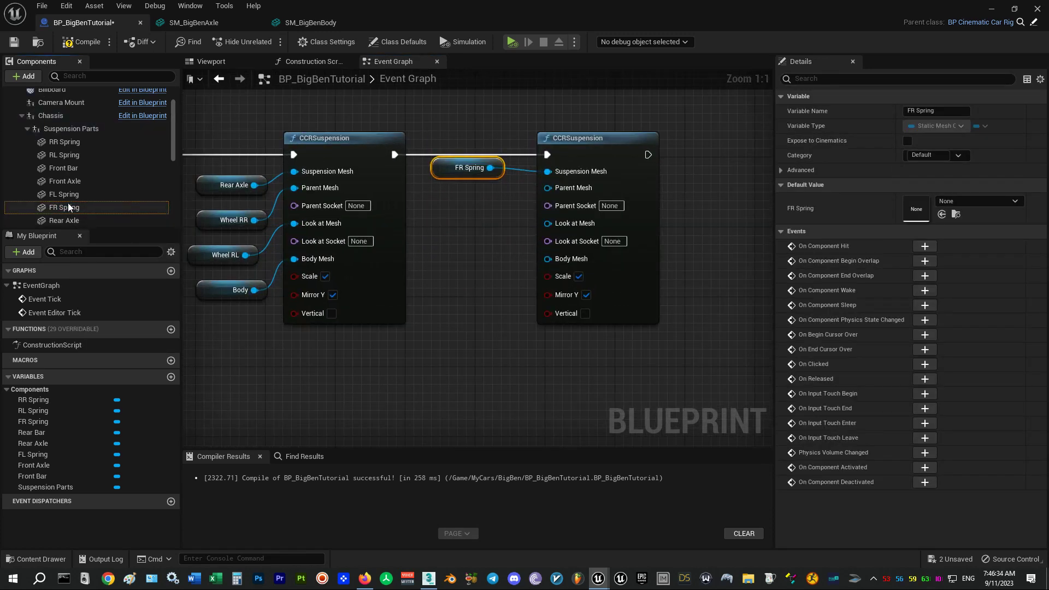
scroll(68, 207, "down", 5)
left_click_drag(62, 186, 548, 188)
left_click_drag(448, 193, 457, 213)
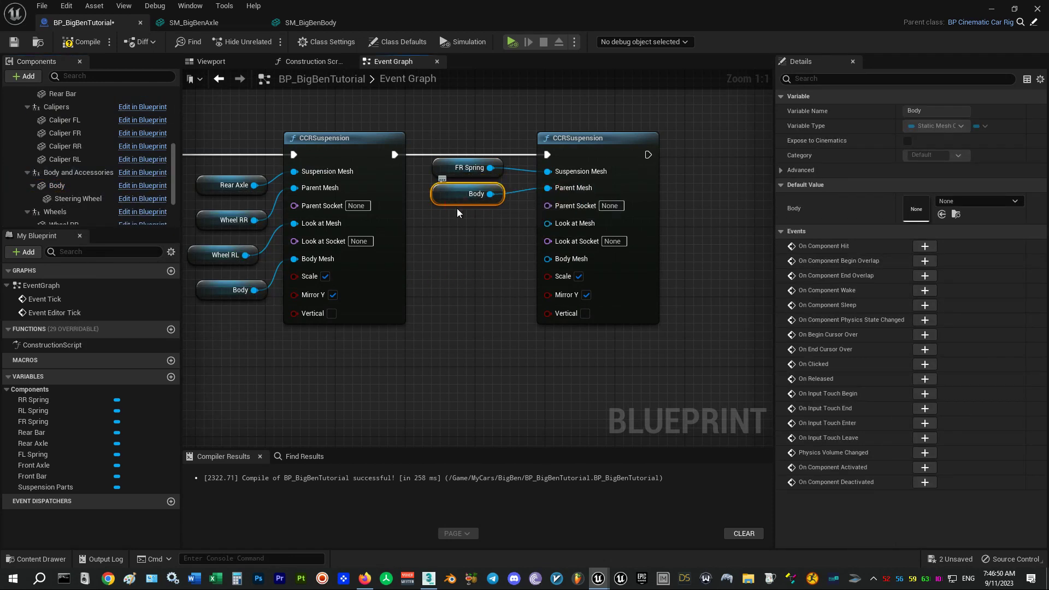
Step: Check the front right socket's name in SM_BigBenBody and set the new CCRSuspension node's Parent Socket to FR
left_click(313, 22)
left_click(636, 93)
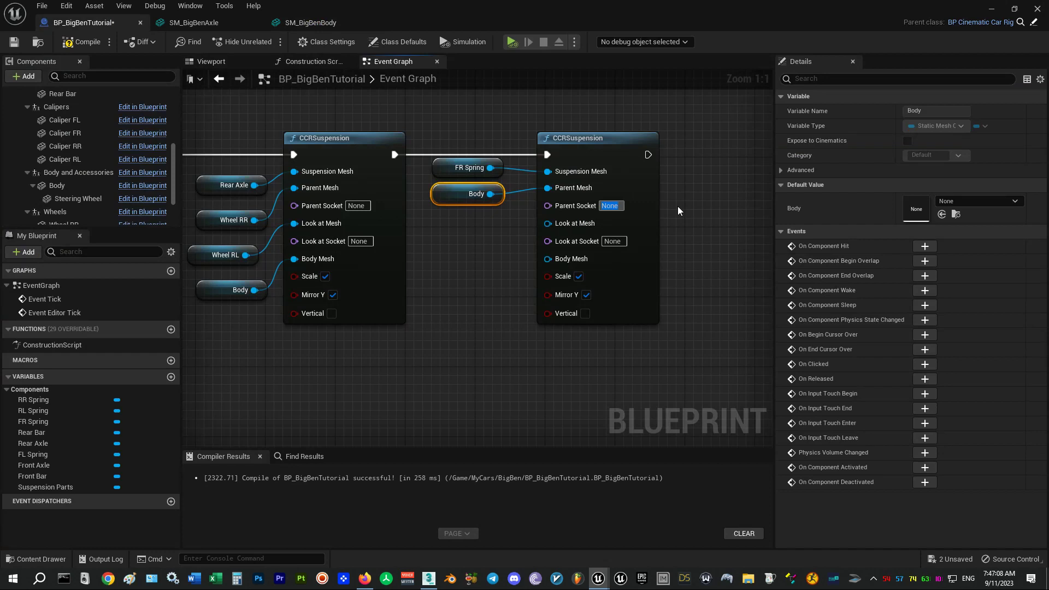
type("FR")
key("Return")
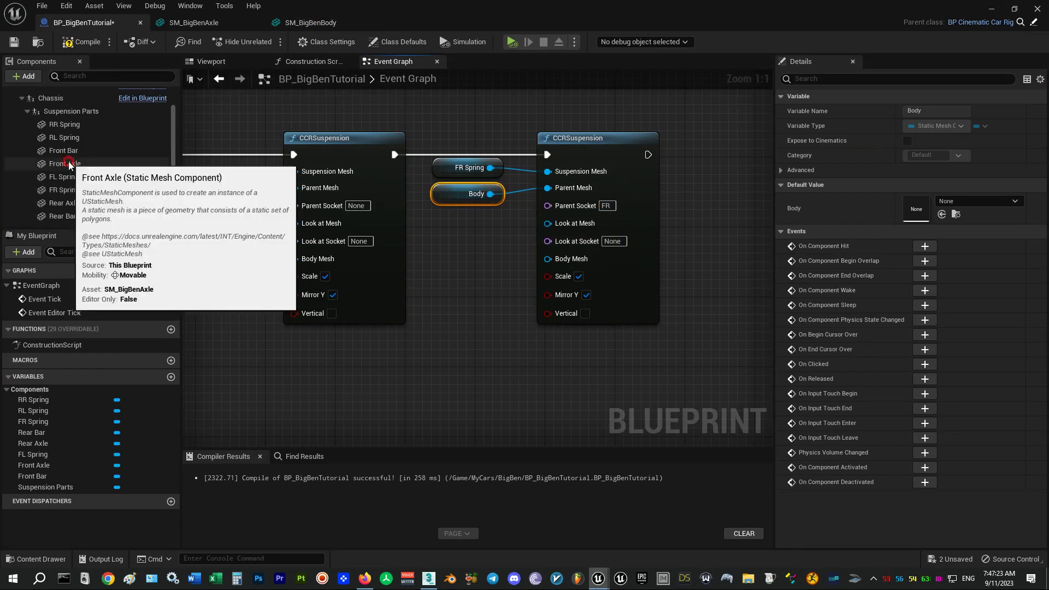
Step: Connect Front Axle to the FR Spring node's Look at Mesh and set Look at Socket to Right, matching the SM_BigBenAxle socket
left_click_drag(64, 163, 548, 225)
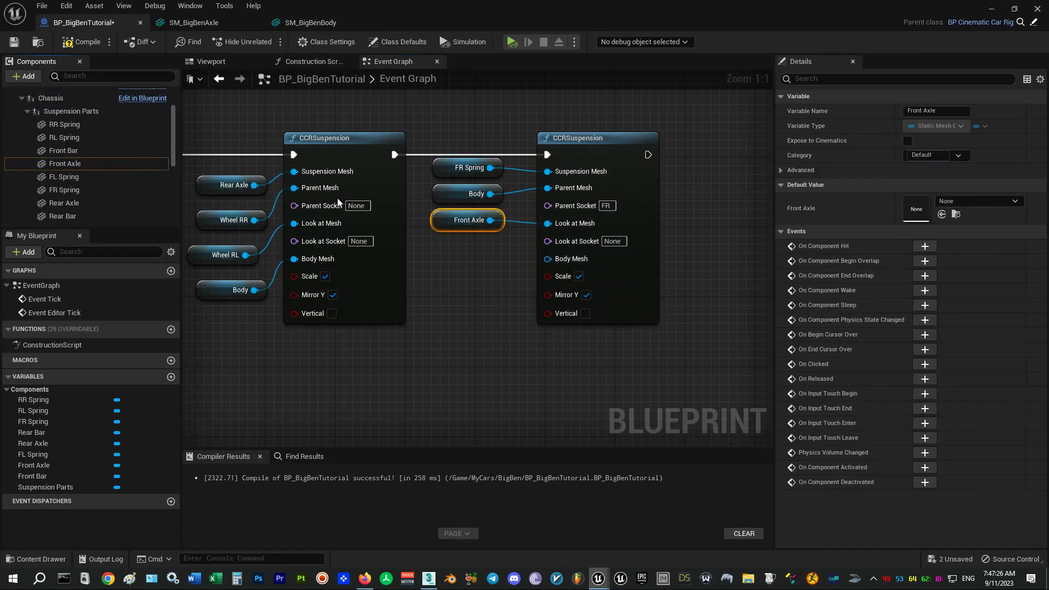
left_click(213, 26)
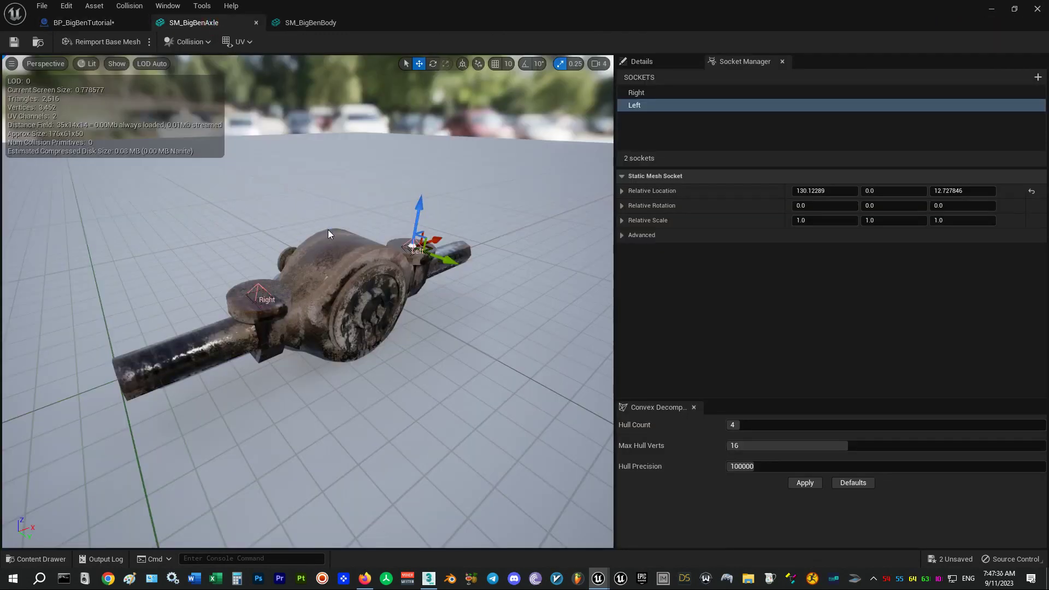
right_click_drag(339, 237, 377, 256)
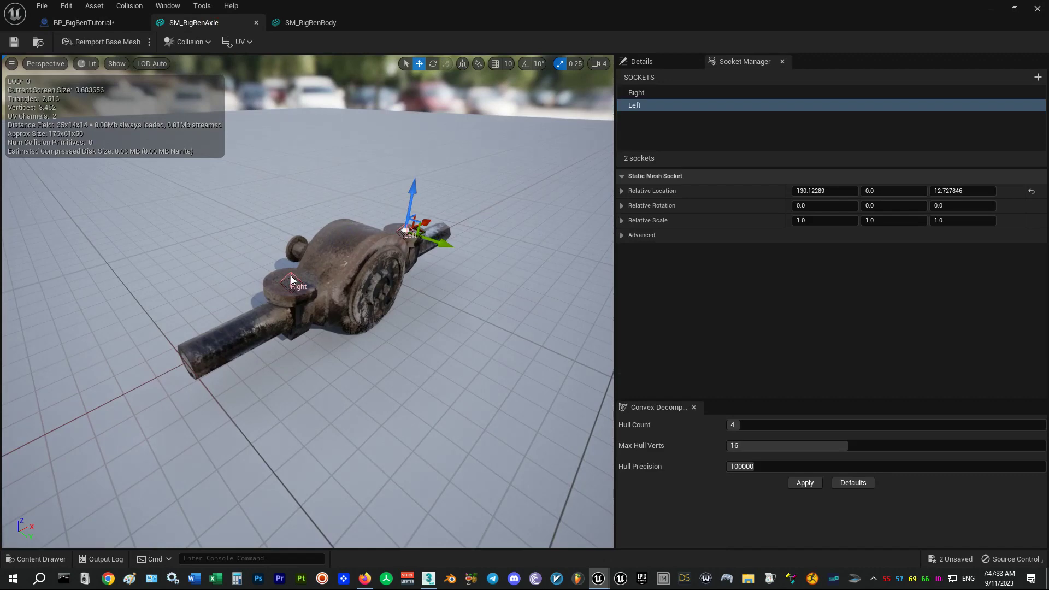
left_click(289, 277)
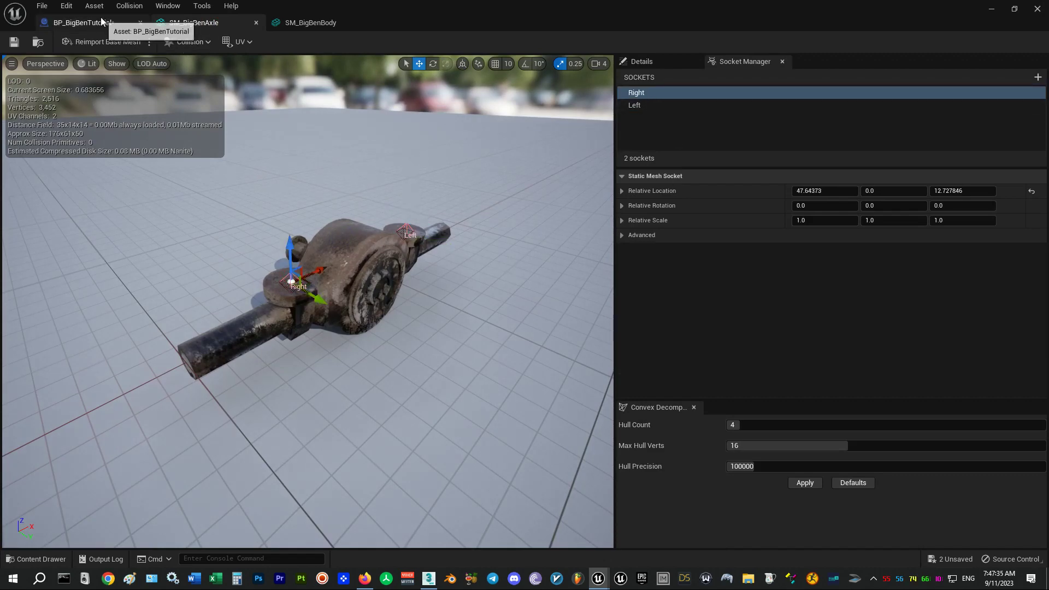
left_click(83, 22)
left_click(612, 241)
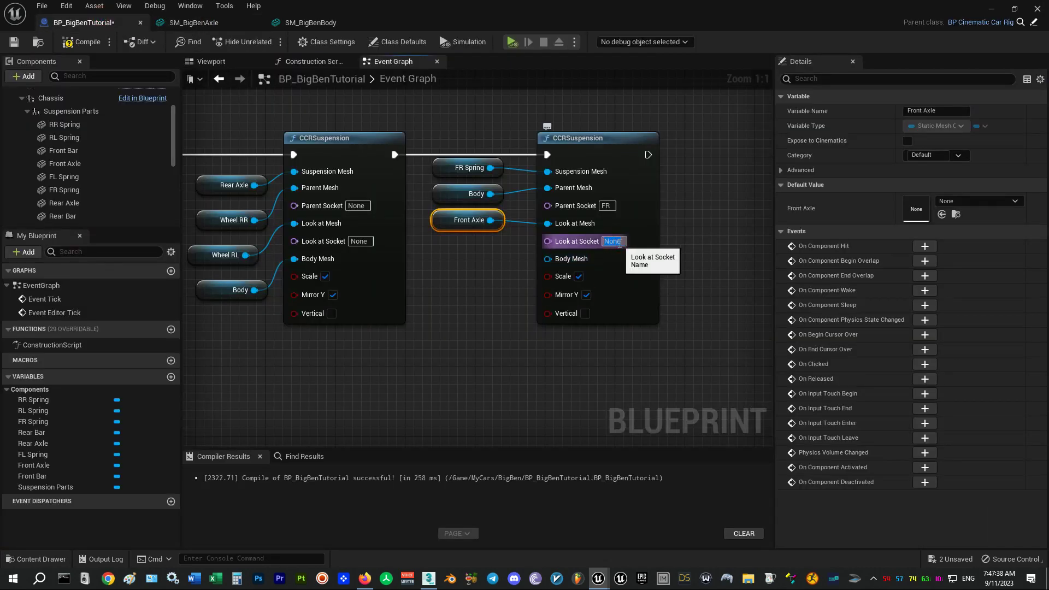
type("Right")
key("Return")
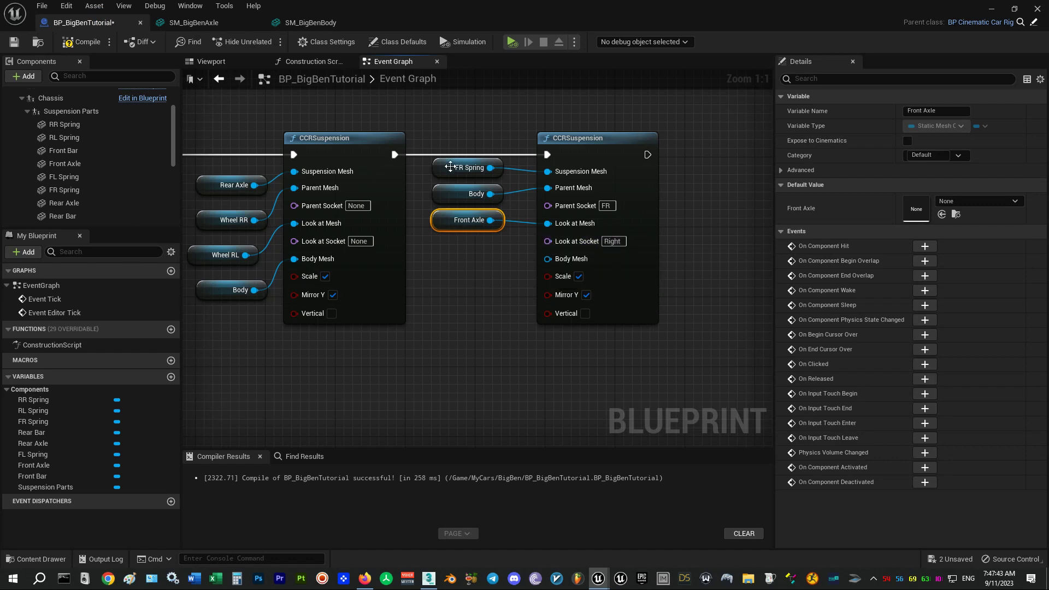
Step: Connect Body to the FR Spring node's Body Mesh, turn off Mirror Y, compile the blueprint and view the axle in the level
left_click_drag(490, 194, 547, 259)
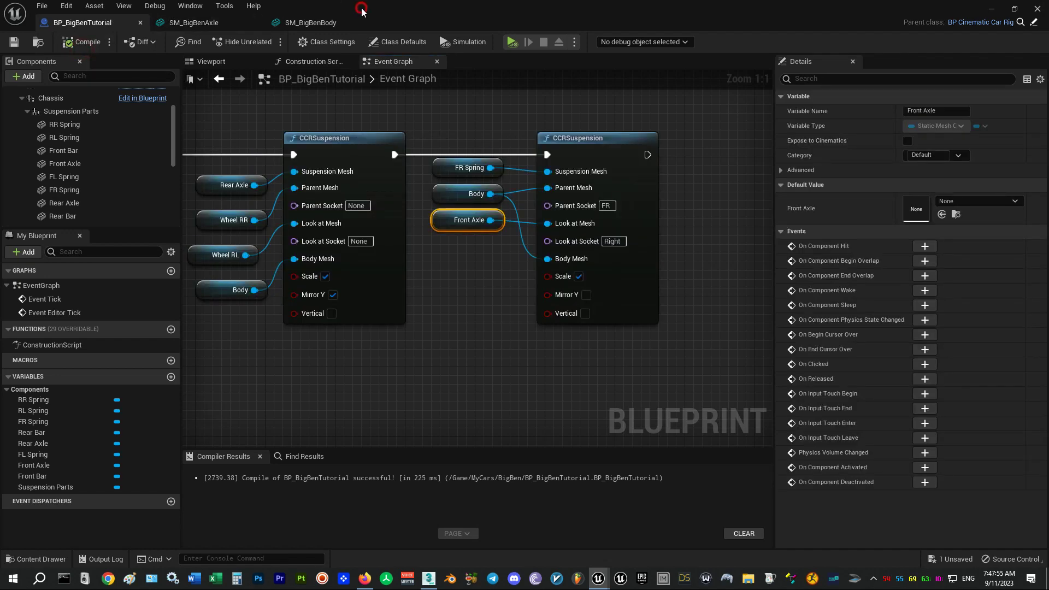
left_click(990, 11)
right_click_drag(582, 223, 552, 218)
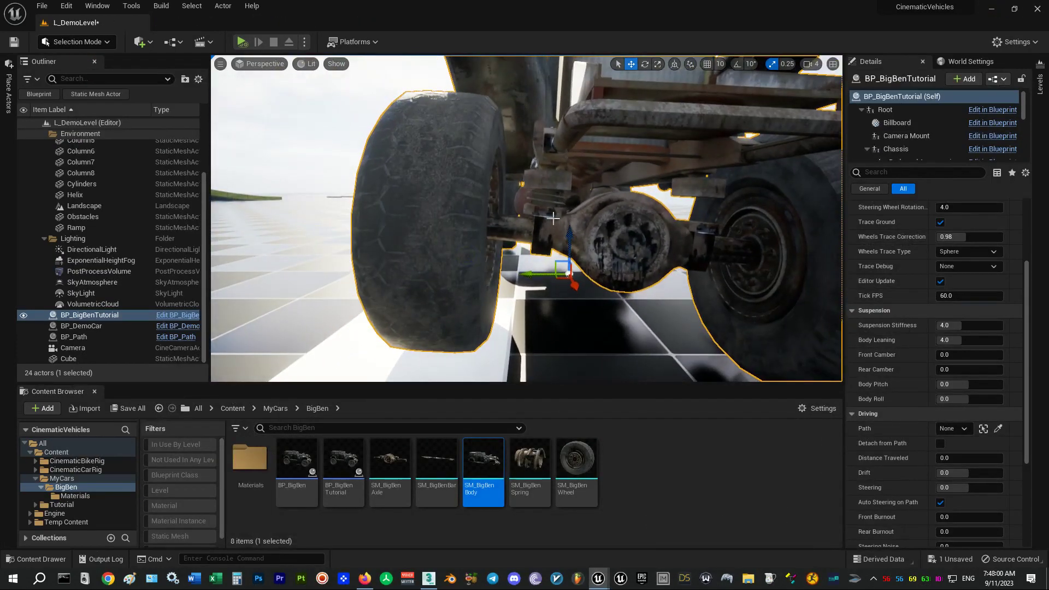
Step: Slide the cube sideways beneath the truck to test the suspension, leaving it between the two wheels
left_click(436, 362)
right_click_drag(468, 363, 425, 333)
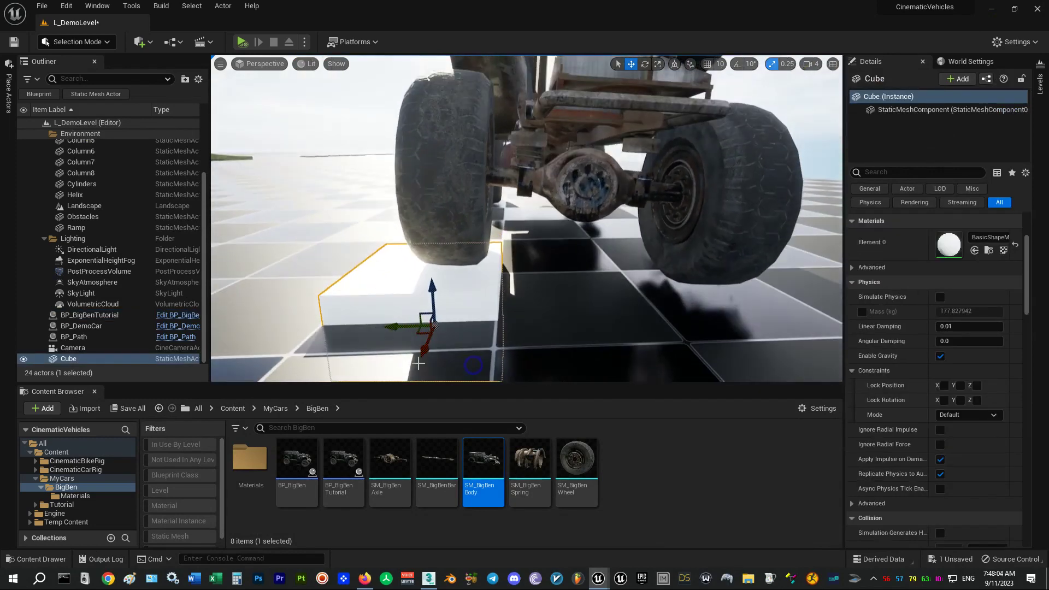
left_click_drag(402, 330, 334, 326)
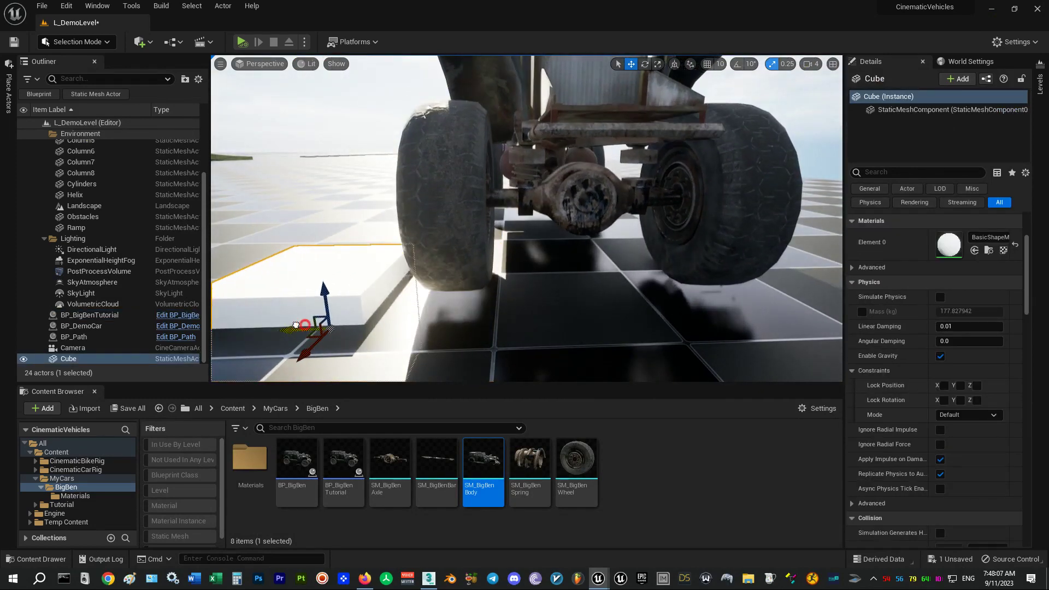
left_click_drag(295, 326, 515, 327)
key("w")
mouse_move(485, 235)
right_mouse_down()
mouse_move(473, 216)
mouse_move(468, 225)
right_mouse_up()
key("s")
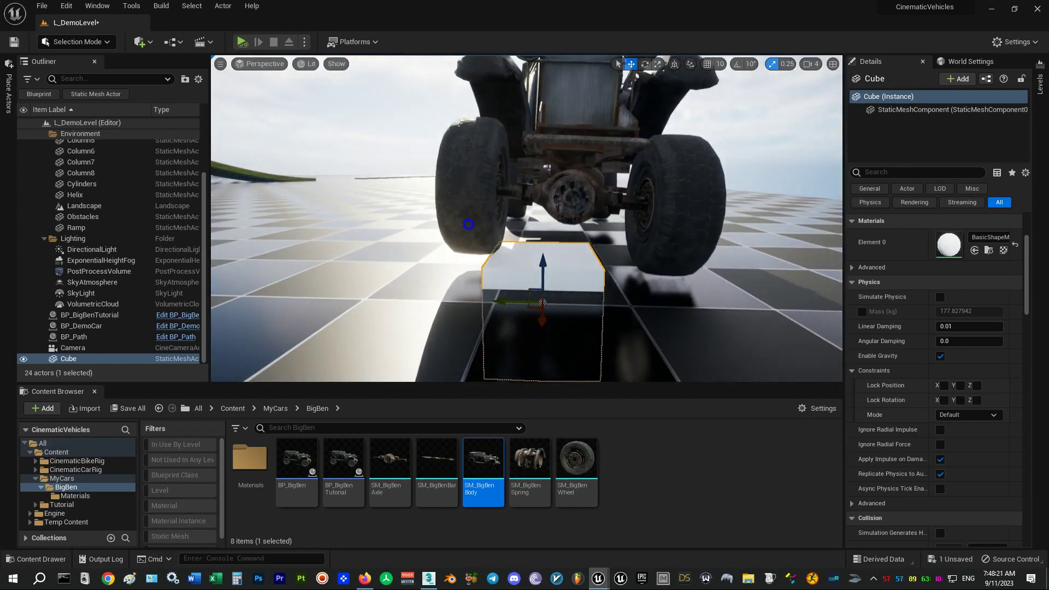
Step: Enable Vertical on the FR Spring's CCRSuspension node and return to the level to check the spring
double_click(350, 468)
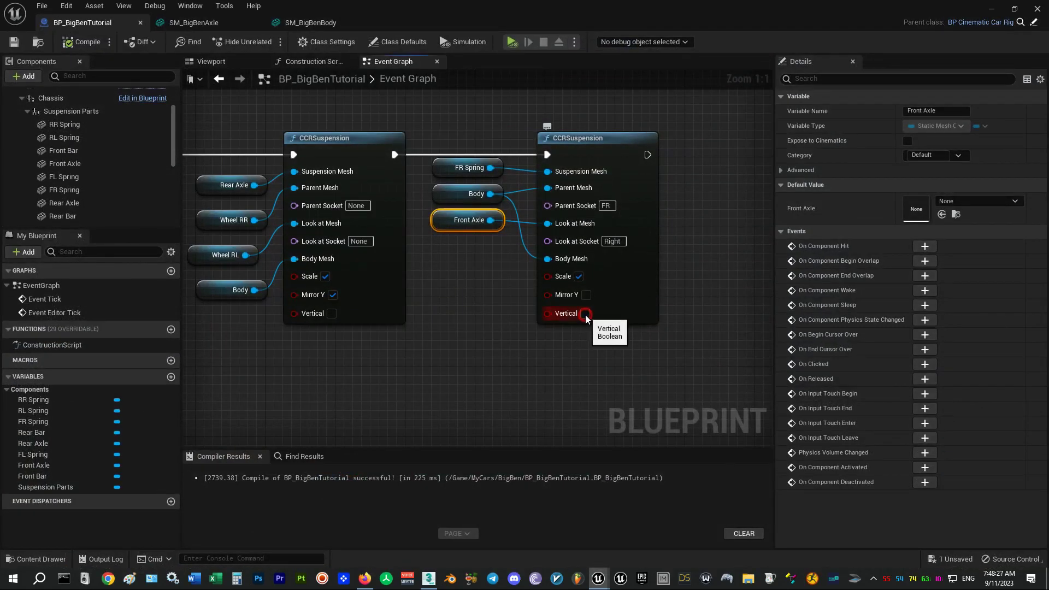
left_click(585, 314)
left_click(991, 9)
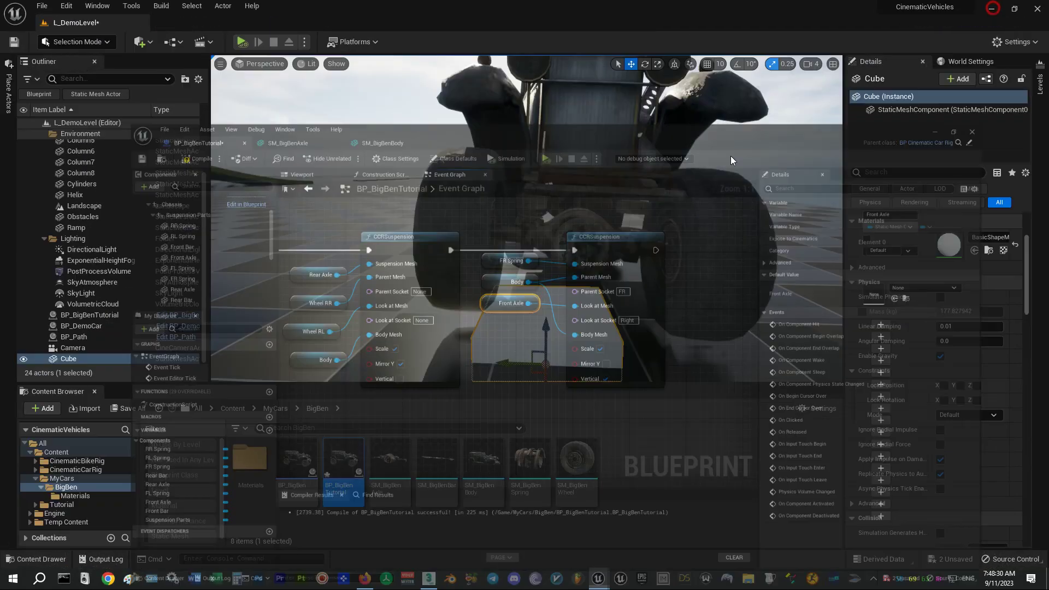
Step: Duplicate the FR Spring's CCRSuspension node with its FR Spring, Body and Front Axle inputs and link its execution after the original
double_click(351, 444)
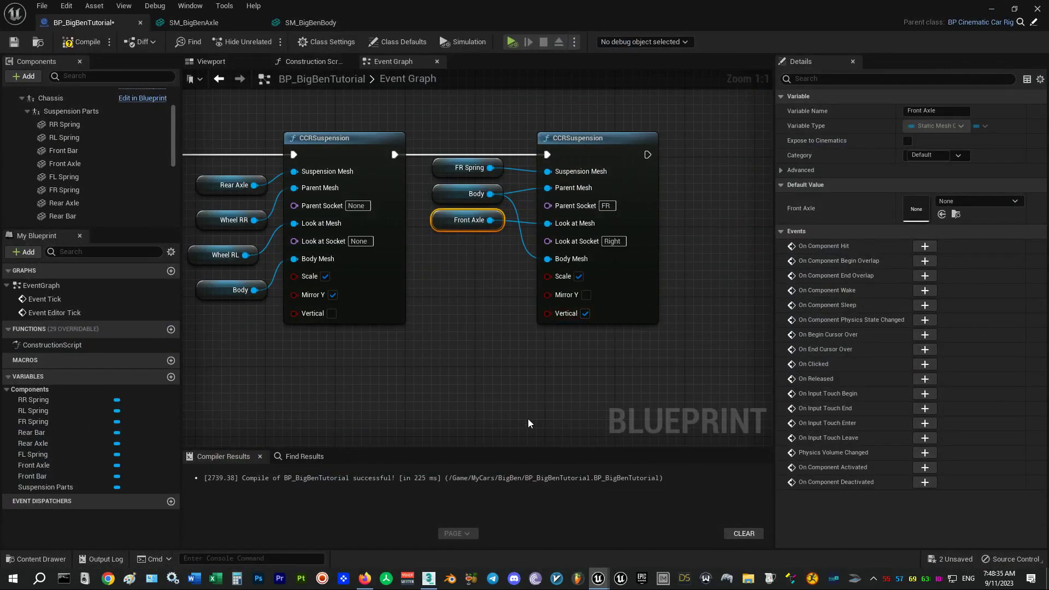
scroll(492, 355, "down", 1)
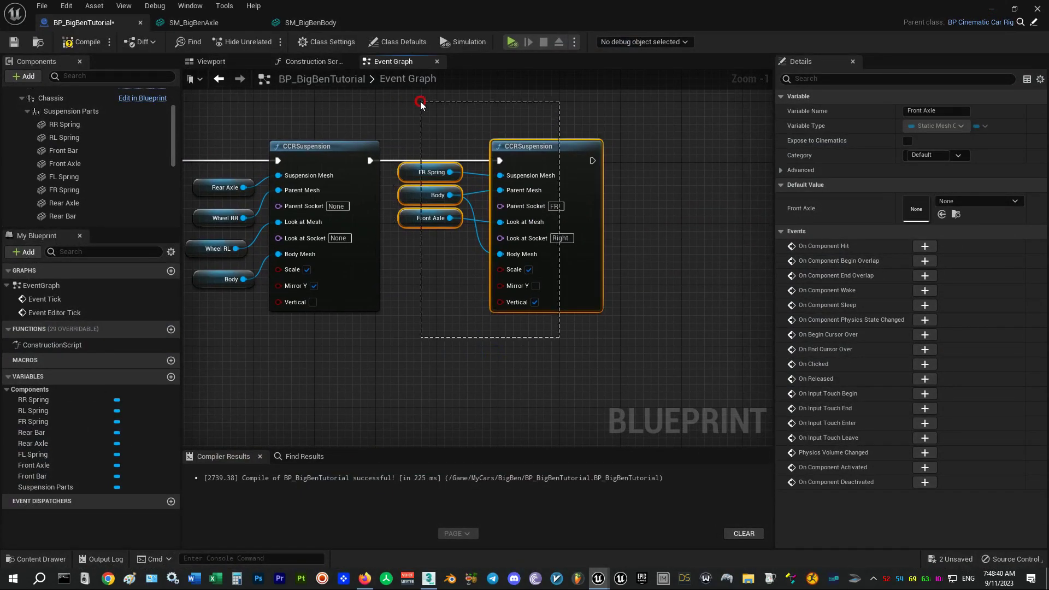
left_click_drag(420, 102, 419, 102)
key("ctrl+c")
right_click_drag(683, 199, 492, 202)
left_click(580, 192)
key("ctrl+v")
left_click_drag(638, 165, 555, 161)
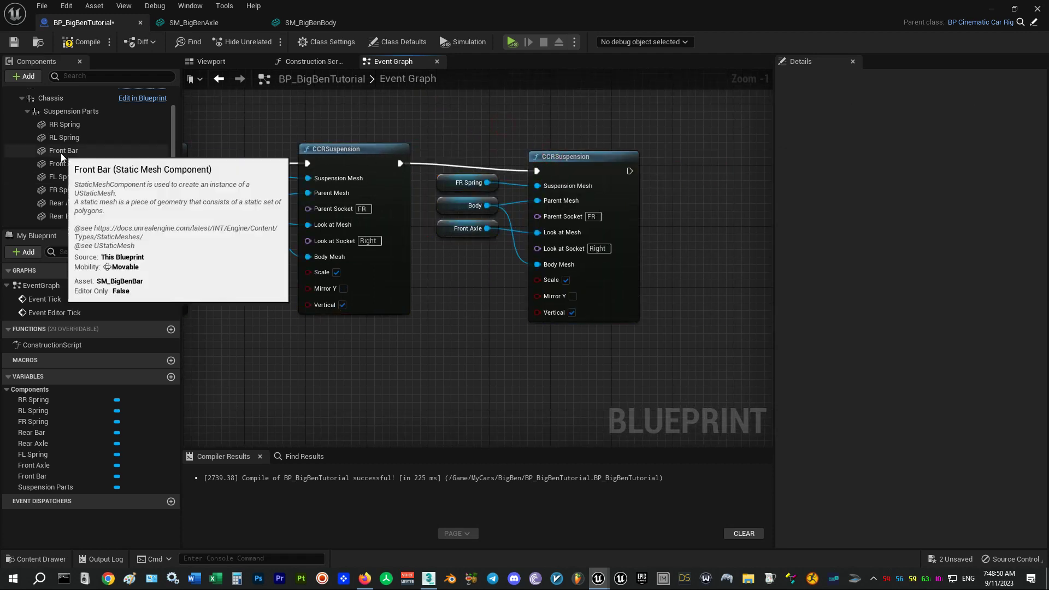
Step: Replace FR Spring with FL Spring on the copied node, set Parent Socket FL and Look at Socket Left, and compile
left_click_drag(60, 178, 441, 182)
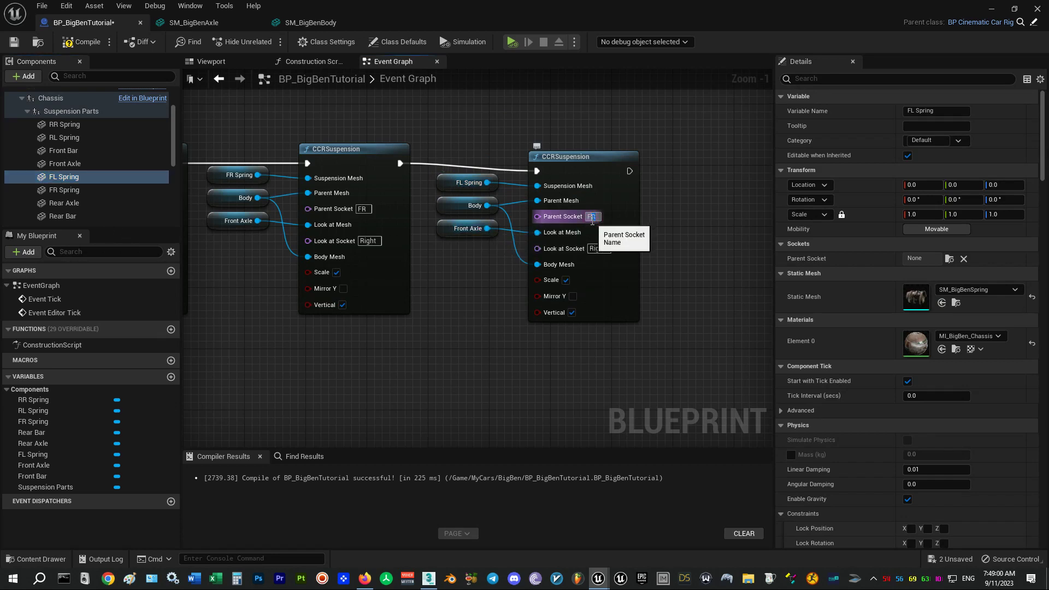
type("Left")
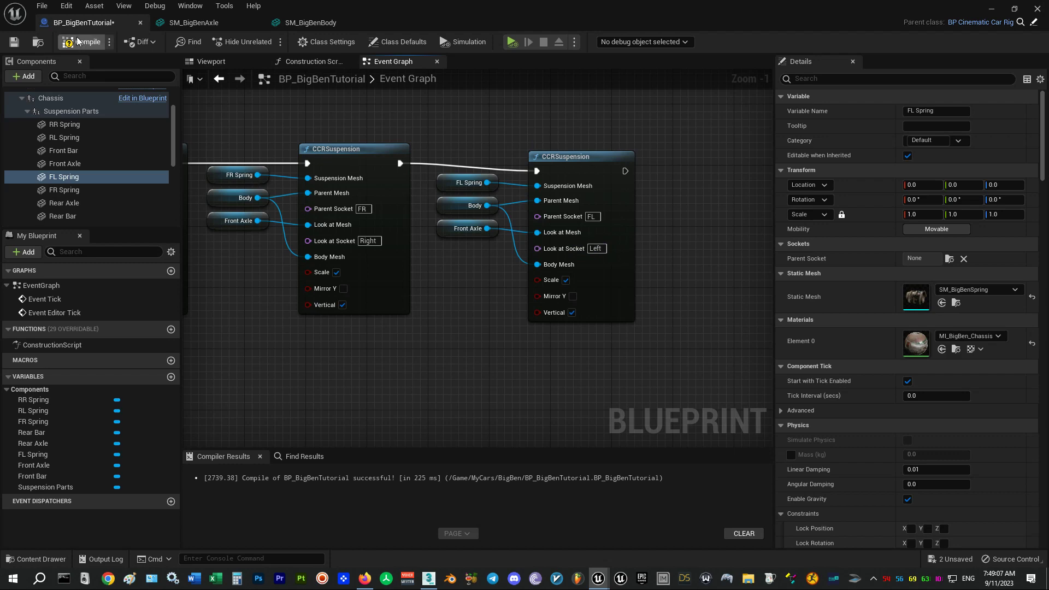
left_click(77, 41)
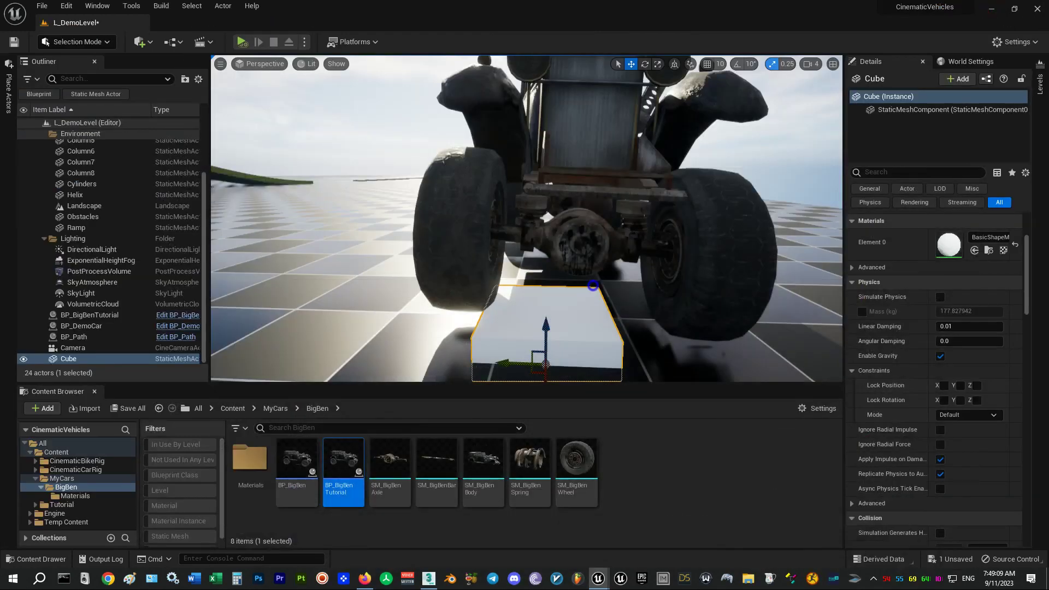
Step: Set the Body Height of the BP_BigBenTutorial actor in the level to 120
left_click(655, 236)
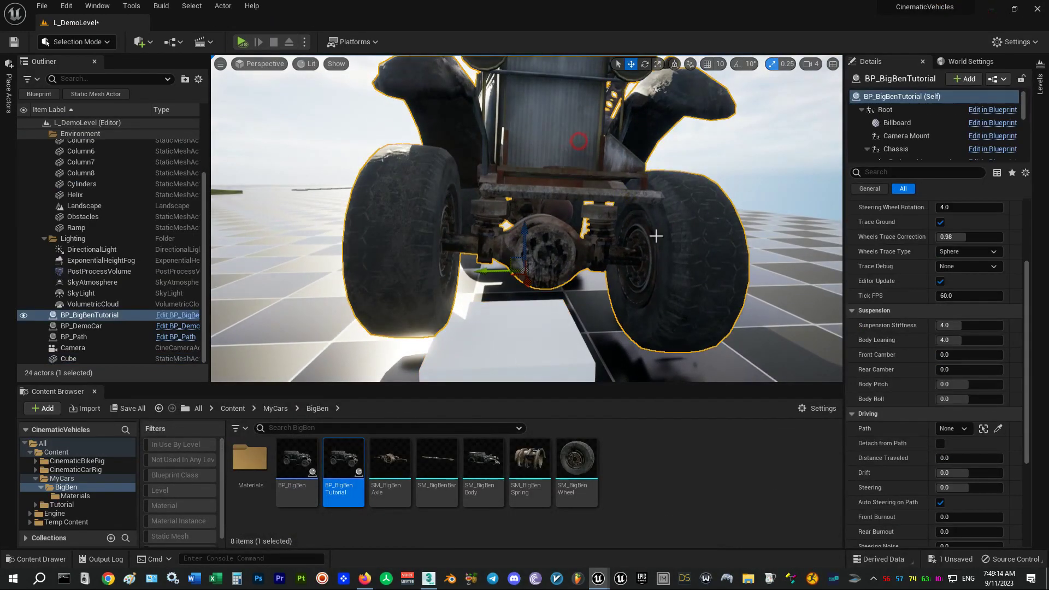
scroll(967, 249, "up", 5)
type("120")
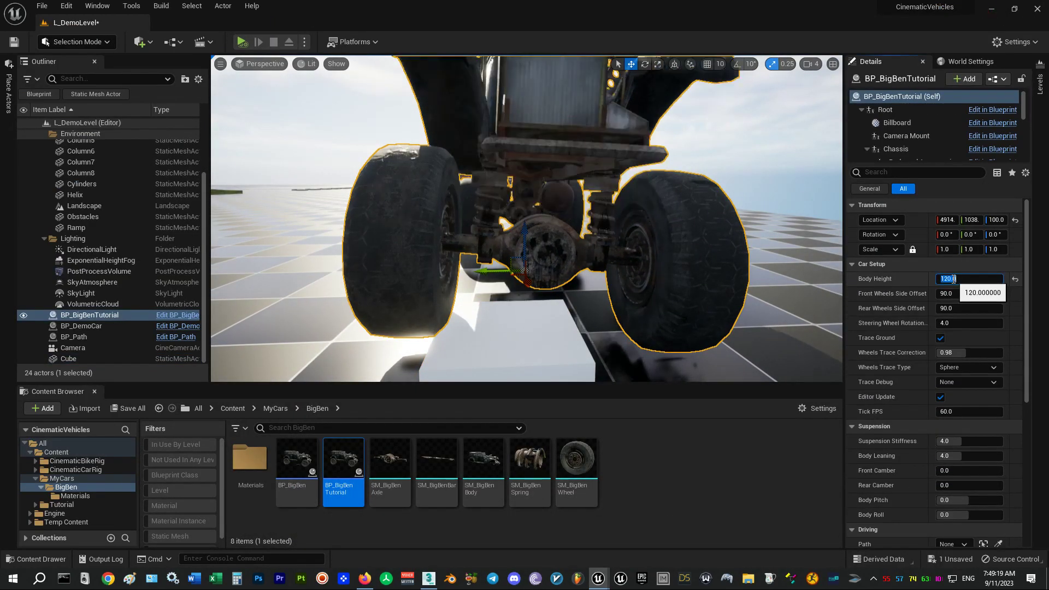
key("Return")
Step: Slide the cube sideways toward the opposite wheel and inspect up close how the spring sits on the axle
key("s")
right_click_drag(588, 243, 588, 263)
left_click(507, 310)
left_click_drag(461, 337, 578, 351)
key("w")
mouse_move(576, 295)
right_mouse_down()
mouse_move(569, 283)
mouse_move(550, 290)
mouse_move(579, 290)
mouse_move(568, 294)
right_mouse_up()
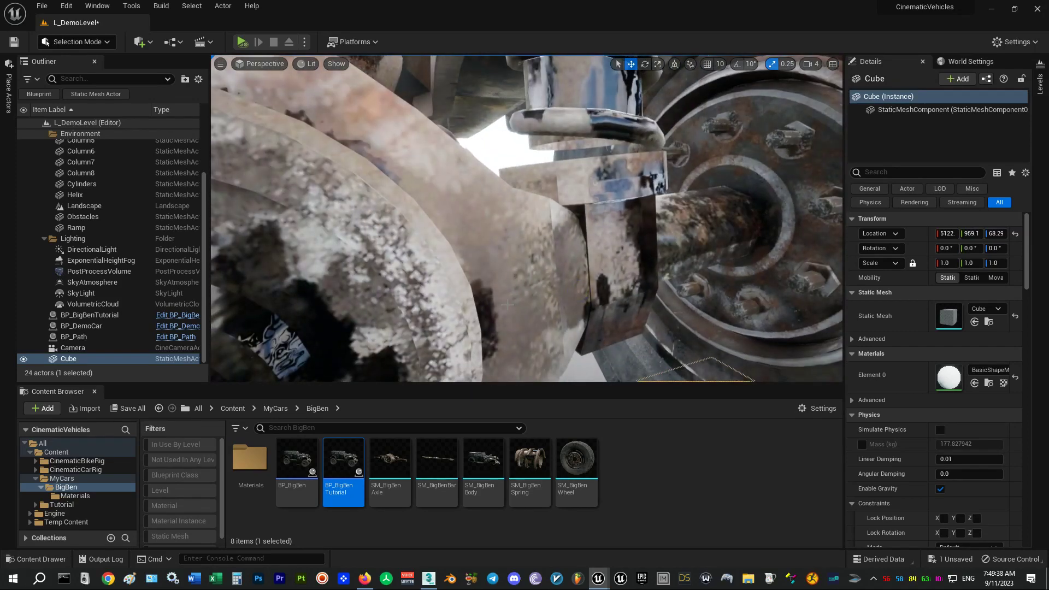
Step: Adjust the heights of the Left and Right sockets in SM_BigBenAxle to seat the springs on the axle, comparing with the level view
double_click(389, 458)
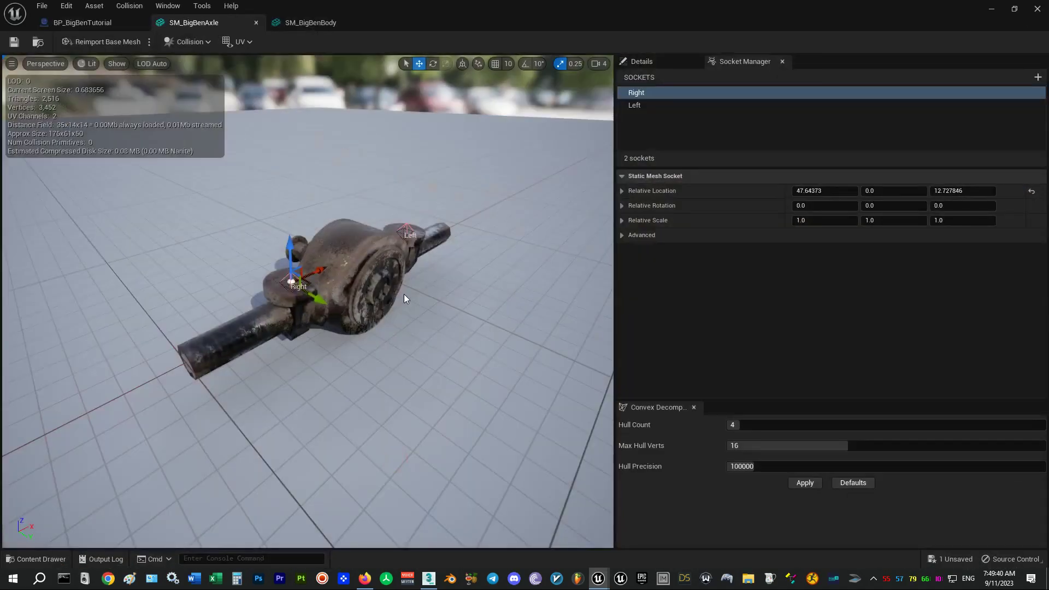
left_click(406, 226)
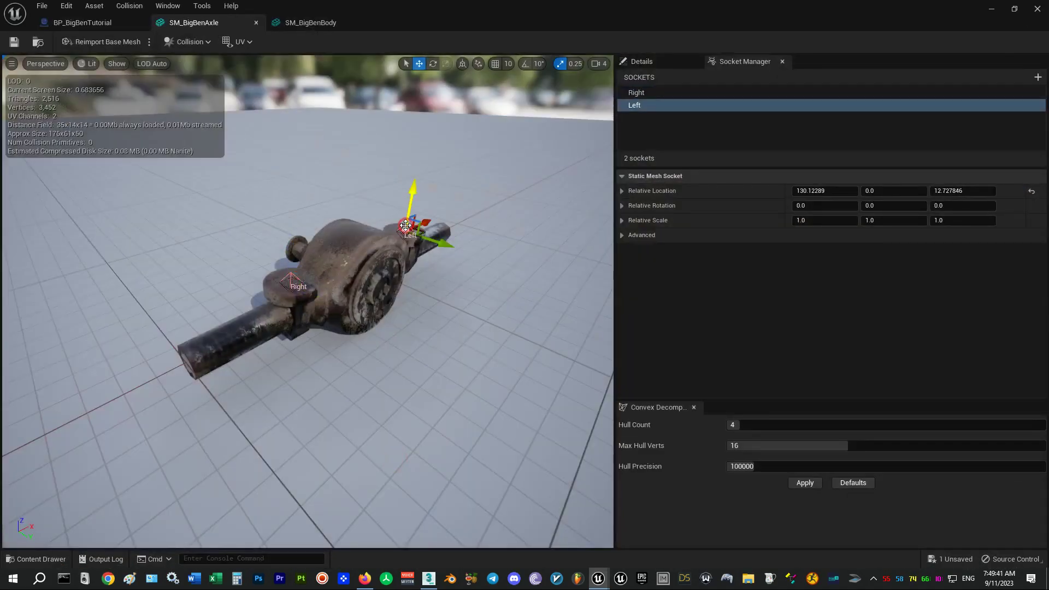
double_click(505, 9)
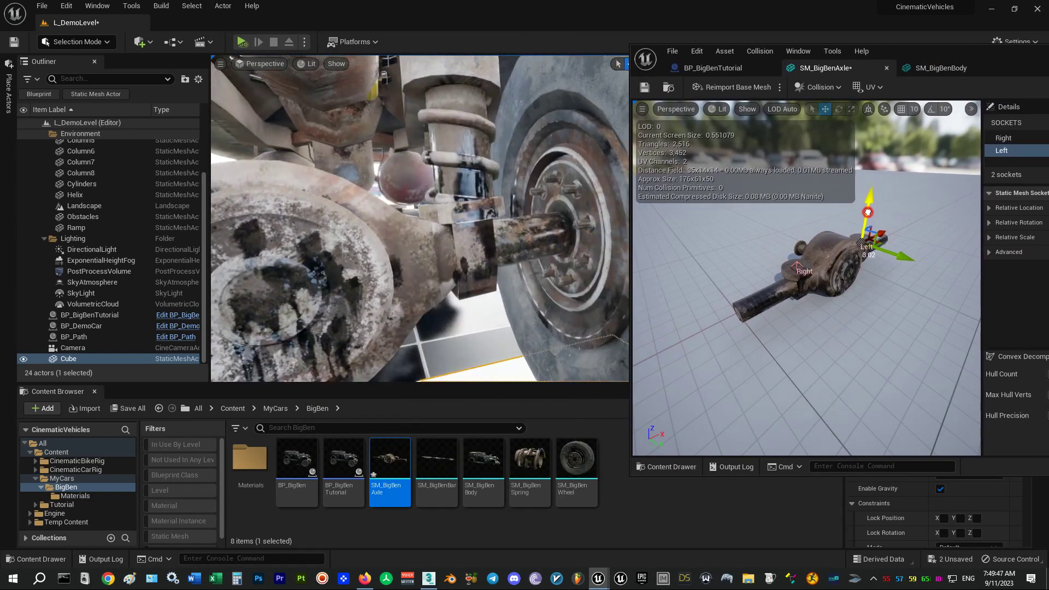
key("w")
mouse_move(875, 254)
right_mouse_down()
mouse_move(821, 290)
mouse_move(873, 255)
right_mouse_up()
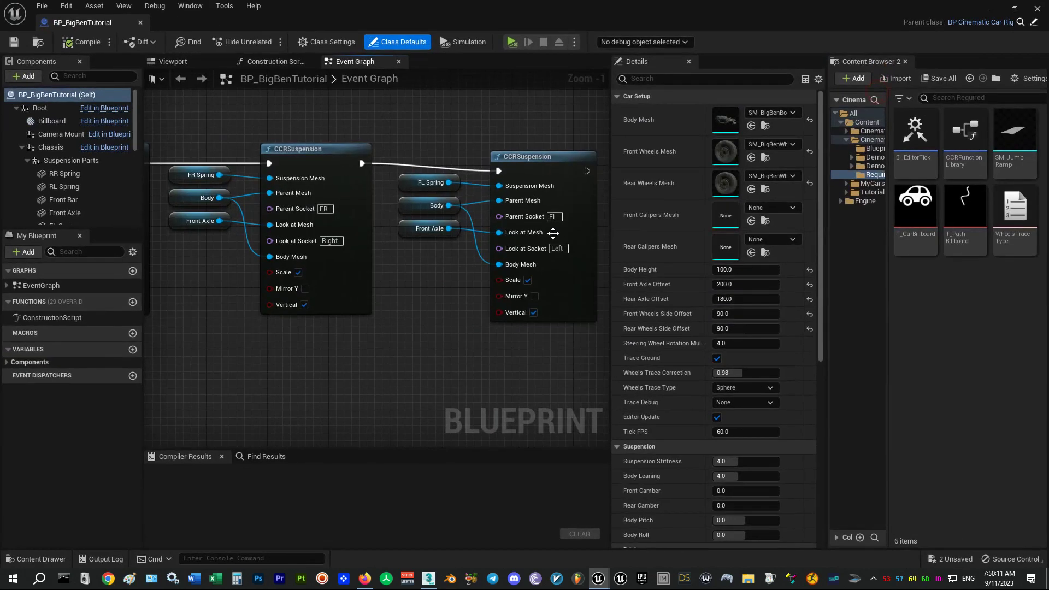
Step: Duplicate the FL Spring's CCRSuspension node with its input variables in BP_BigBenTutorial and link its execution after the original
scroll(376, 263, "down", 2)
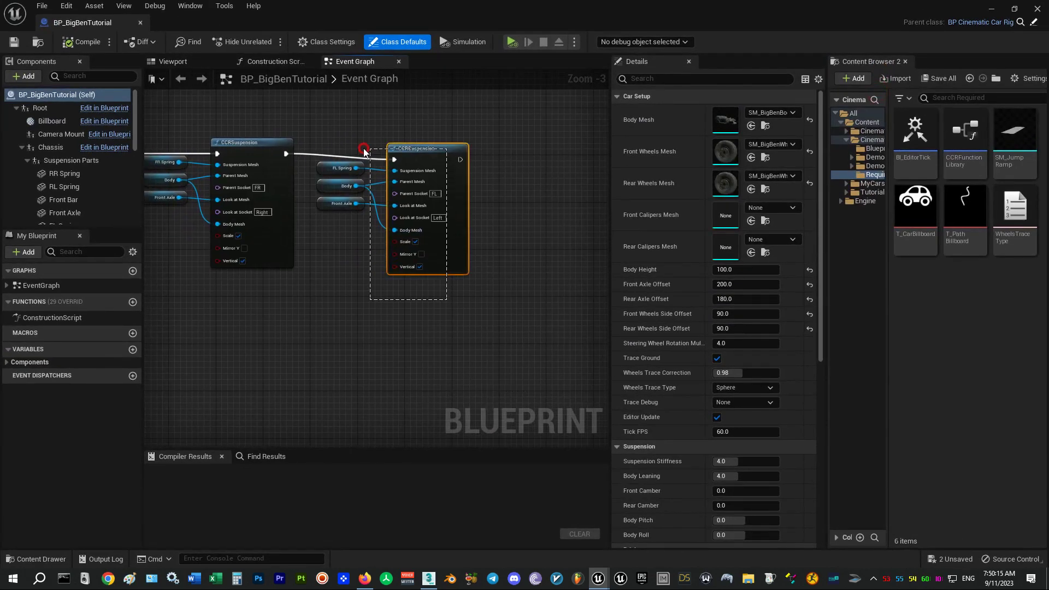
left_click_drag(363, 149, 344, 140)
key("ctrl+c")
right_click_drag(470, 158, 367, 144)
key("ctrl+v")
left_click_drag(356, 145, 479, 139)
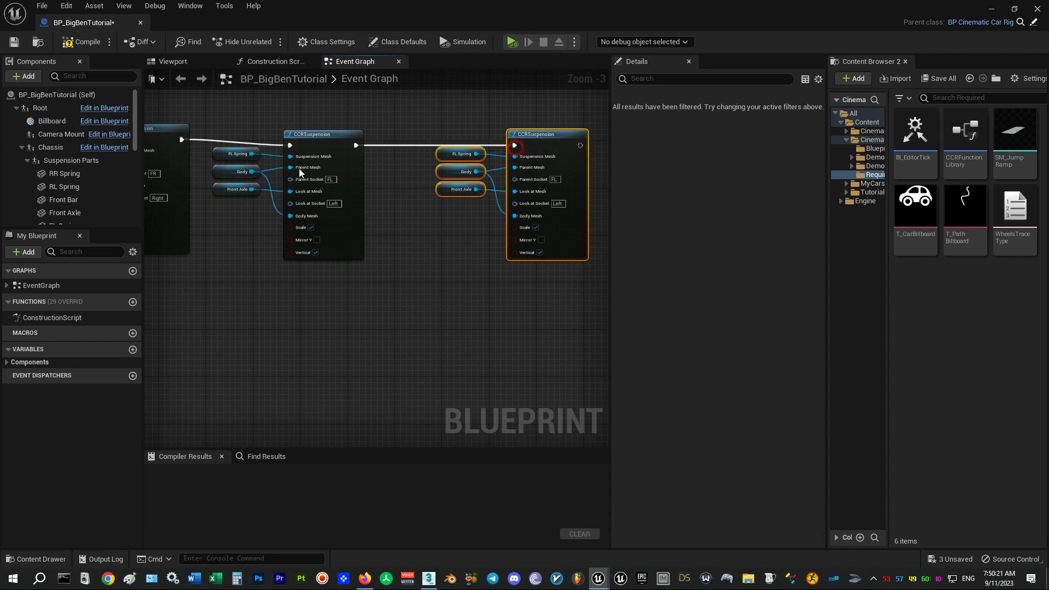
Step: Switch the copied node's inputs to RR Spring and Rear Axle, with Parent Socket RR and Look at Socket Right
scroll(439, 167, "up", 2)
scroll(67, 206, "down", 1)
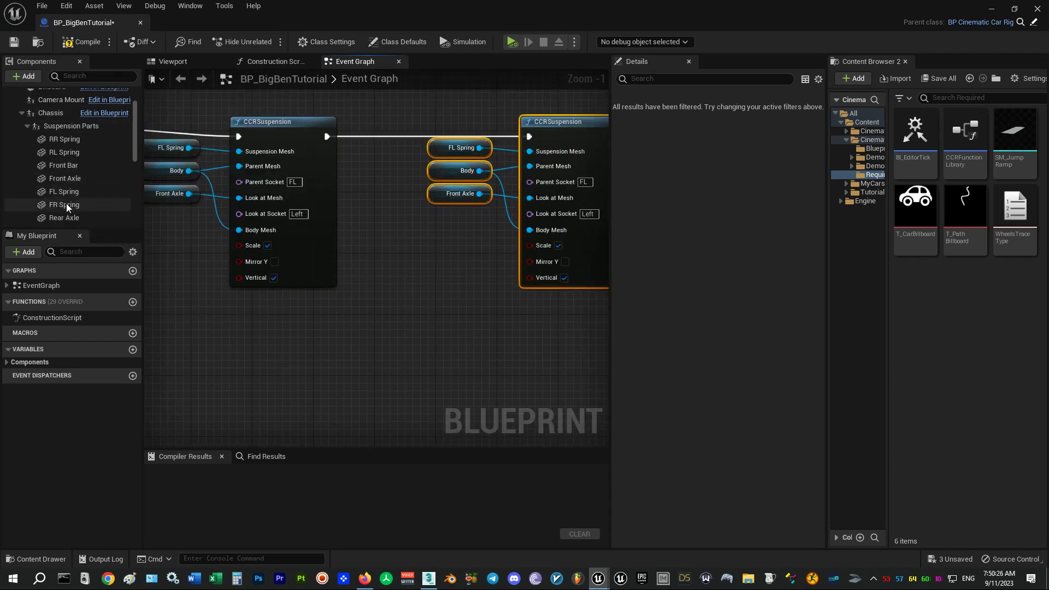
left_click_drag(65, 139, 435, 150)
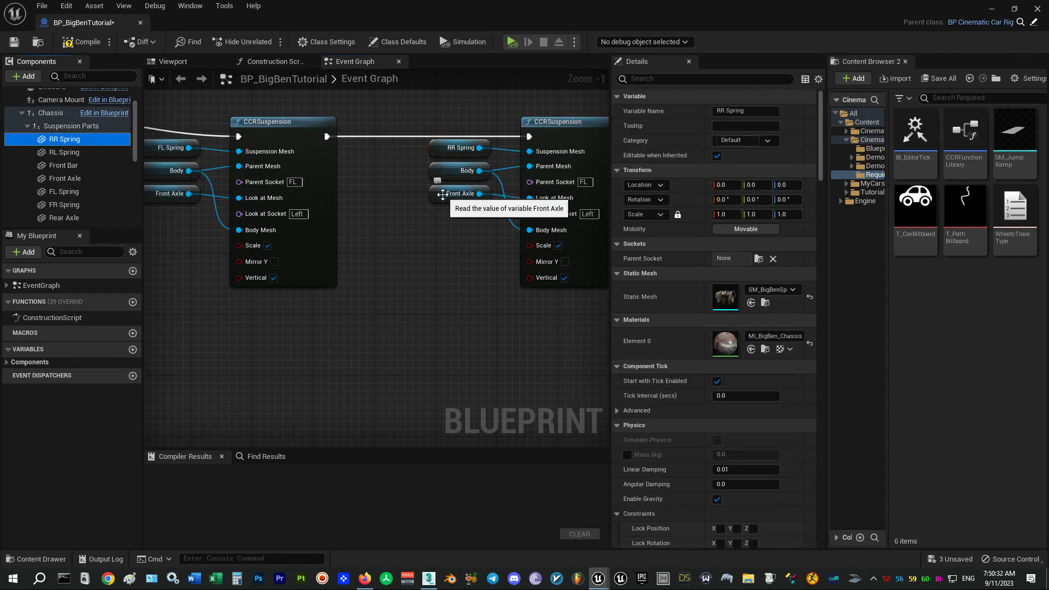
left_click_drag(71, 218, 437, 197)
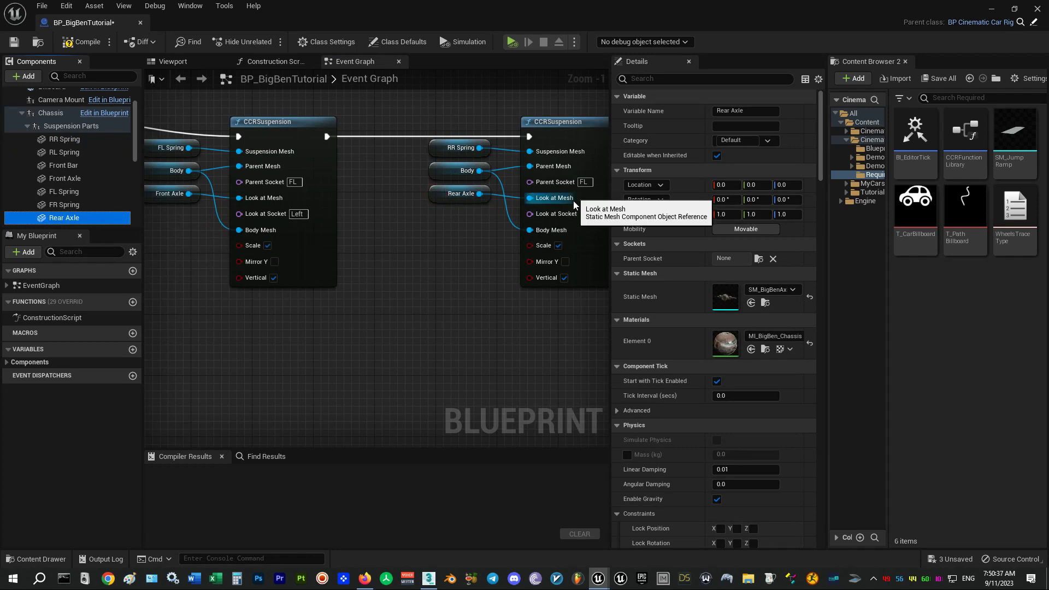
left_click(586, 214)
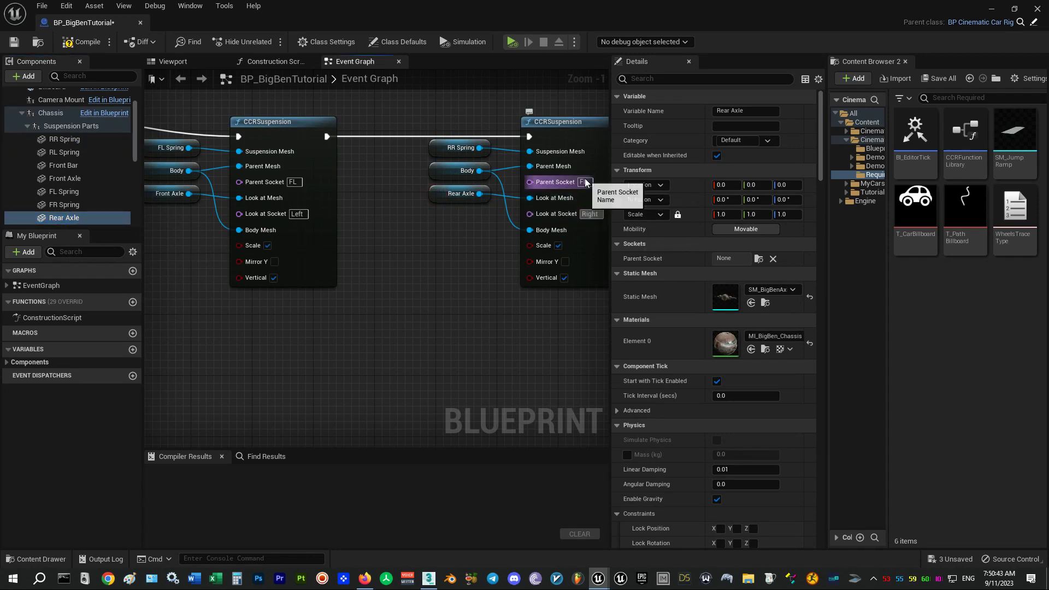
scroll(491, 240, "down", 2)
right_click_drag(532, 303, 386, 323)
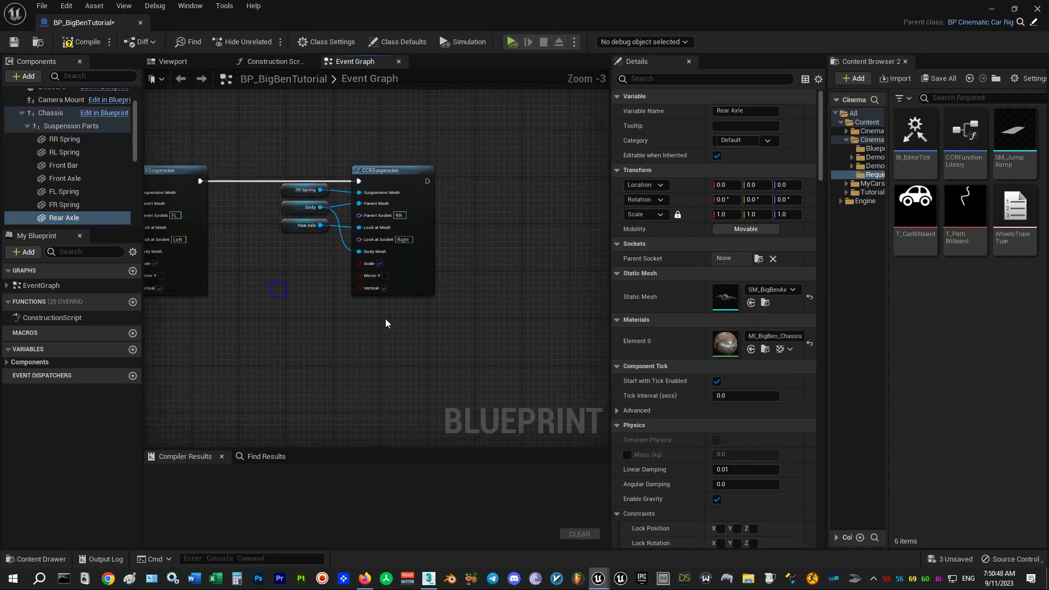
Step: Duplicate the RR Spring's CCRSuspension node after it and set the copy up for RL Spring, with Parent Socket RL and Look at Socket Left
left_click_drag(386, 323, 303, 178)
key("ctrl+c")
right_click_drag(361, 190, 316, 183)
key("ctrl+v")
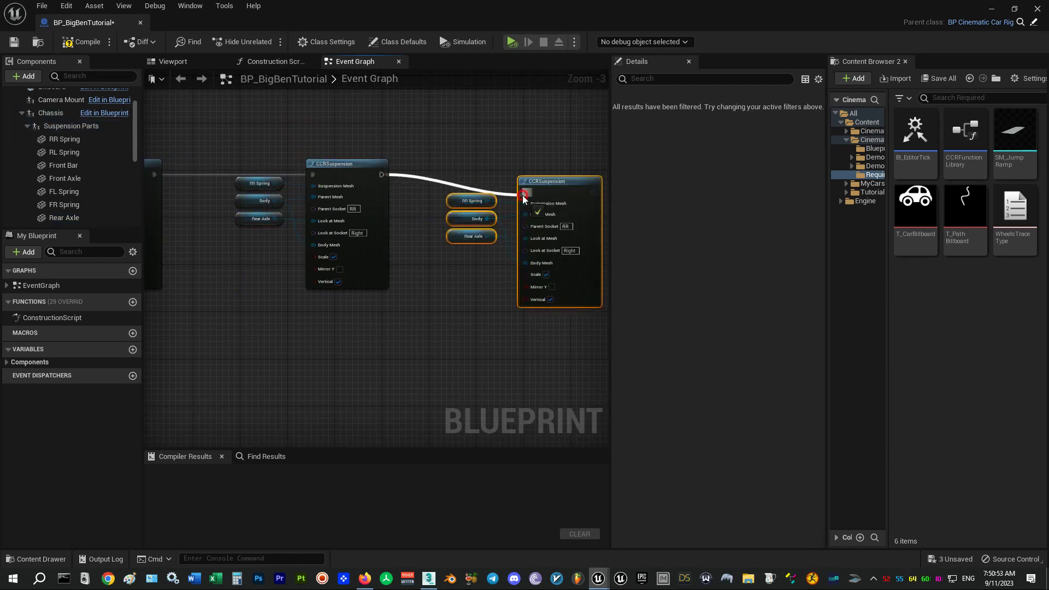
scroll(519, 199, "up", 3)
left_click_drag(109, 153, 442, 190)
right_click_drag(536, 209, 482, 190)
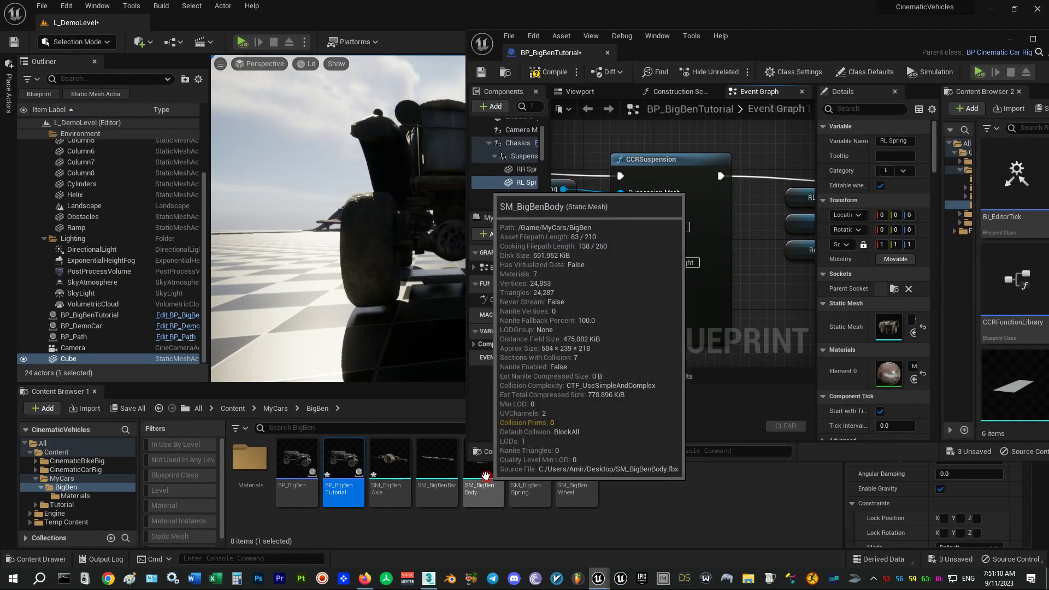
Step: Open SM_BigBenBody to look at its sockets and return to the level view
double_click(482, 464)
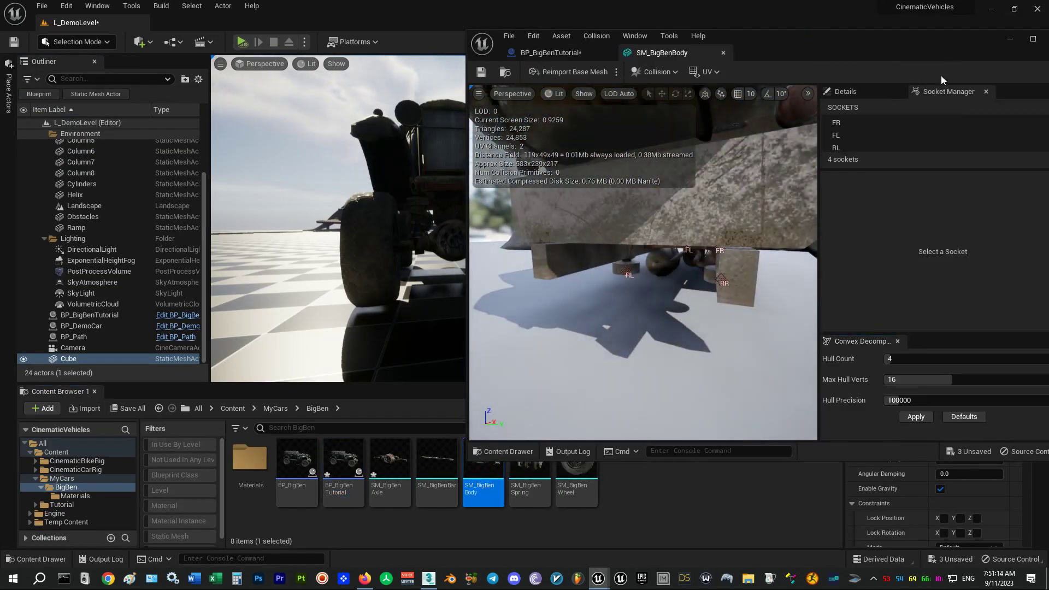
left_click(550, 53)
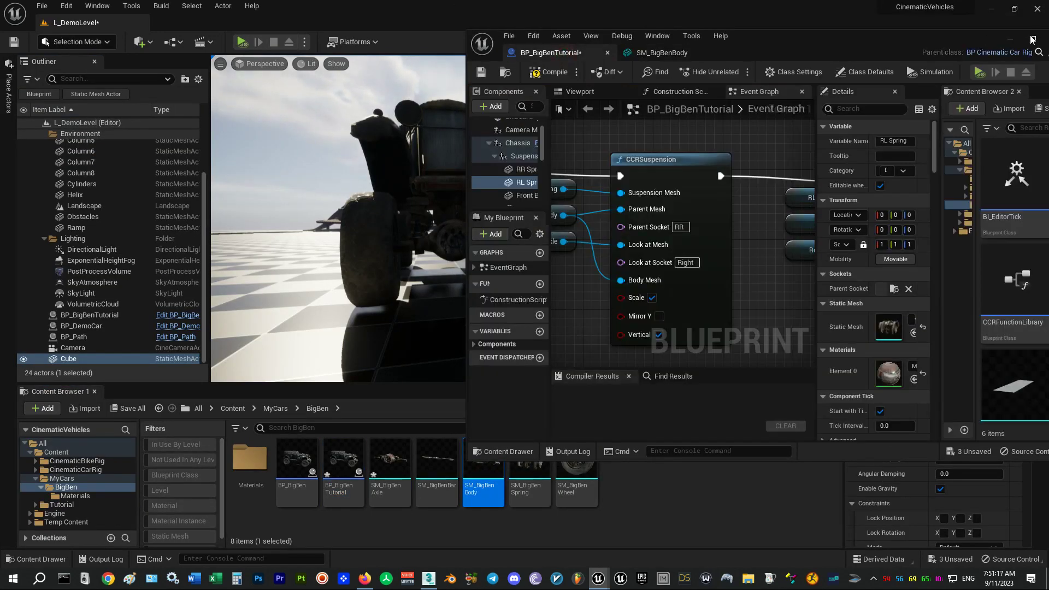
left_click(1030, 39)
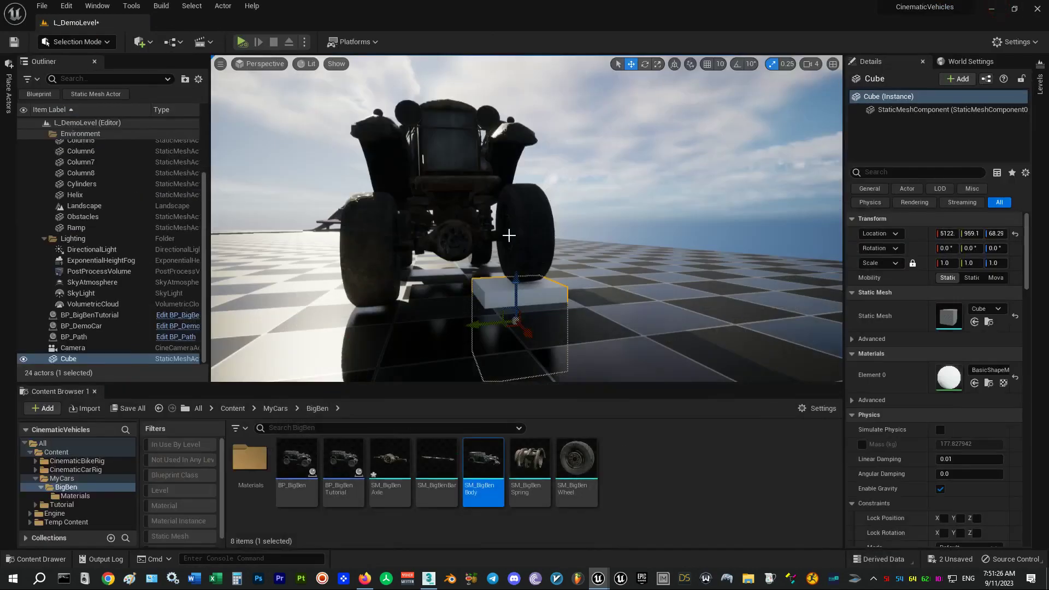
Step: Slide the cube under one rear wheel and across to the opposite one to test both rear springs, and reopen BP_BigBenTutorial
right_click_drag(726, 250, 790, 253)
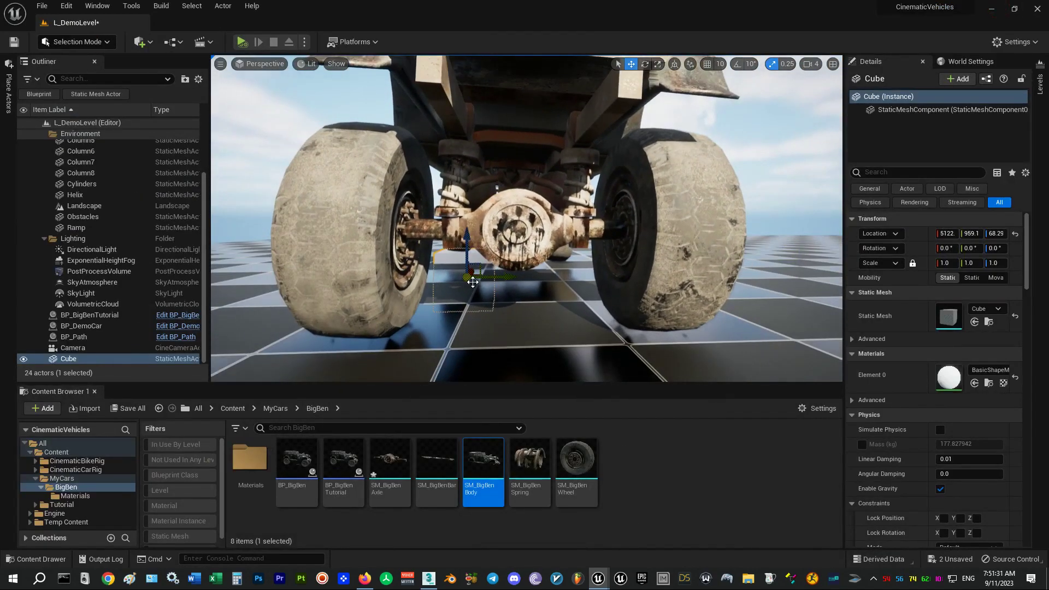
left_click_drag(476, 275, 647, 336)
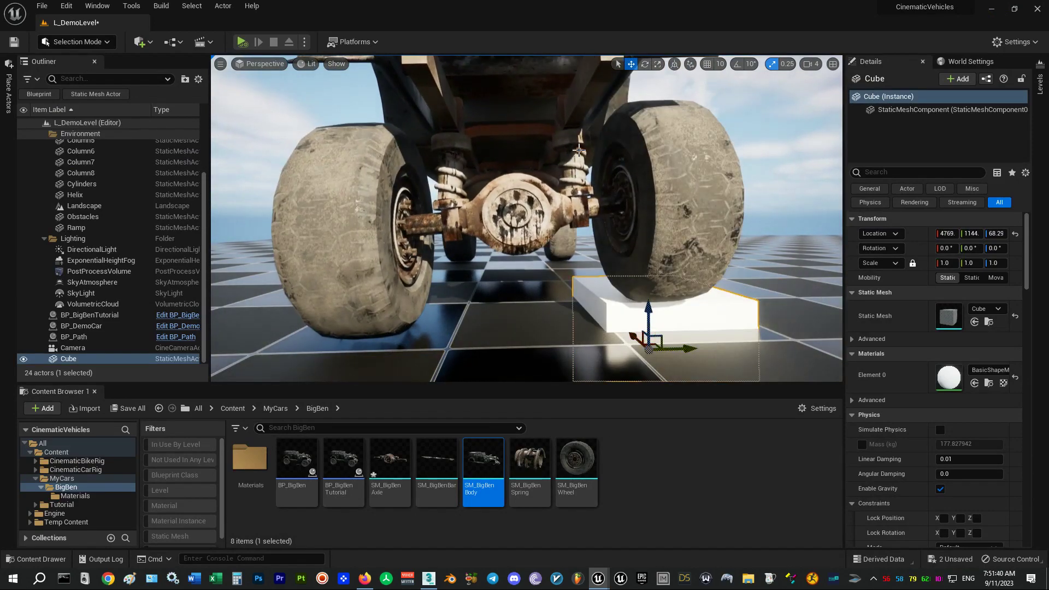
double_click(355, 461)
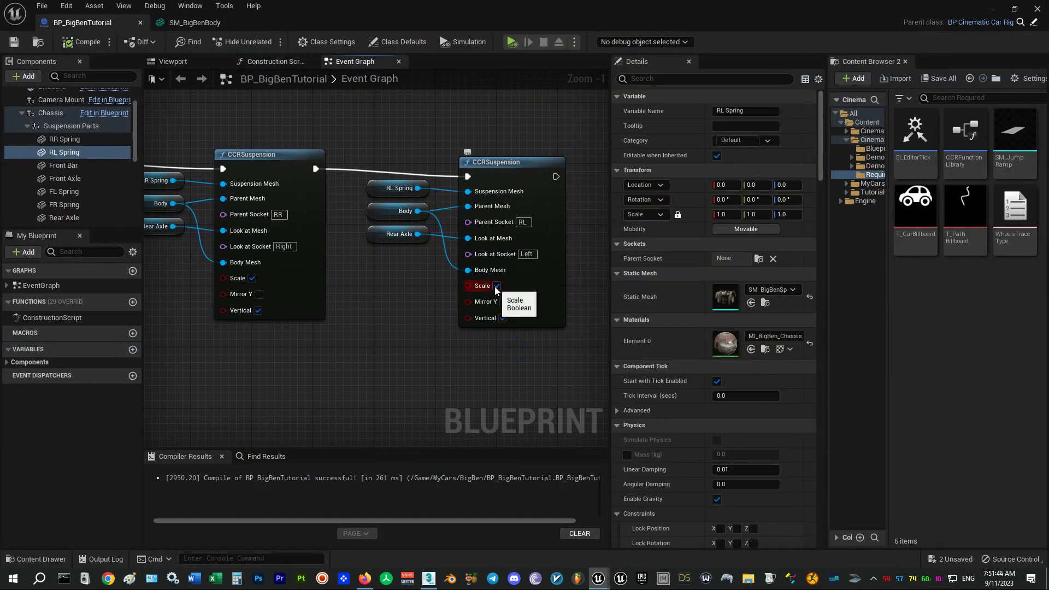
left_click(990, 7)
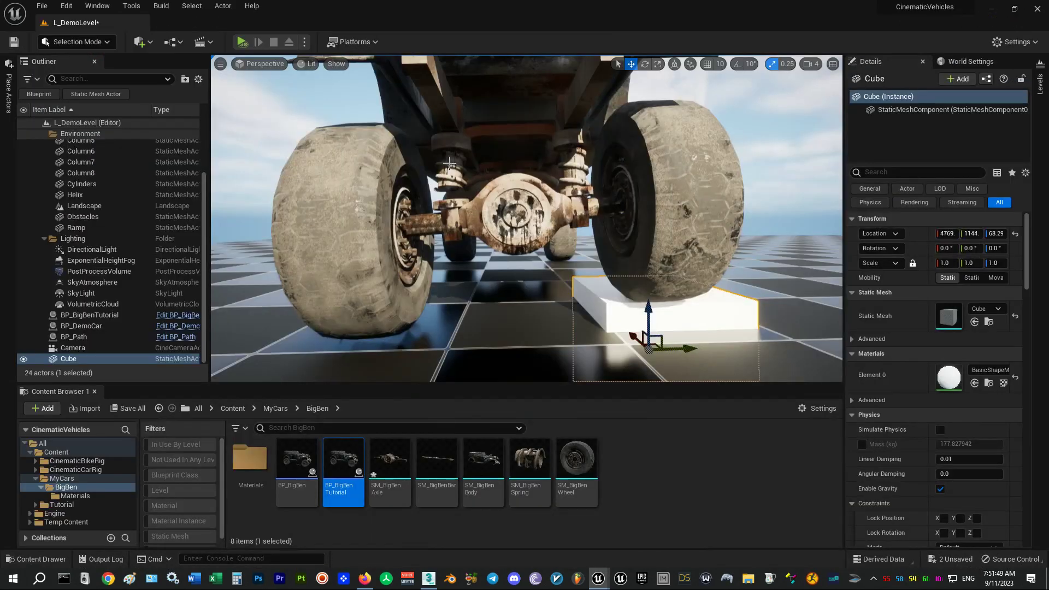
left_click_drag(644, 343, 348, 374)
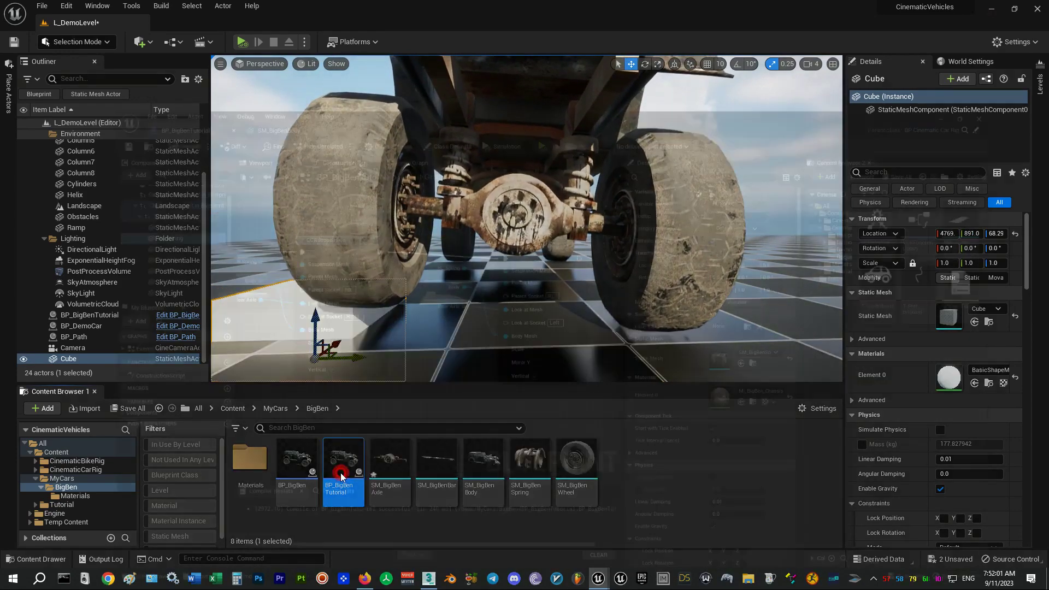
double_click(340, 467)
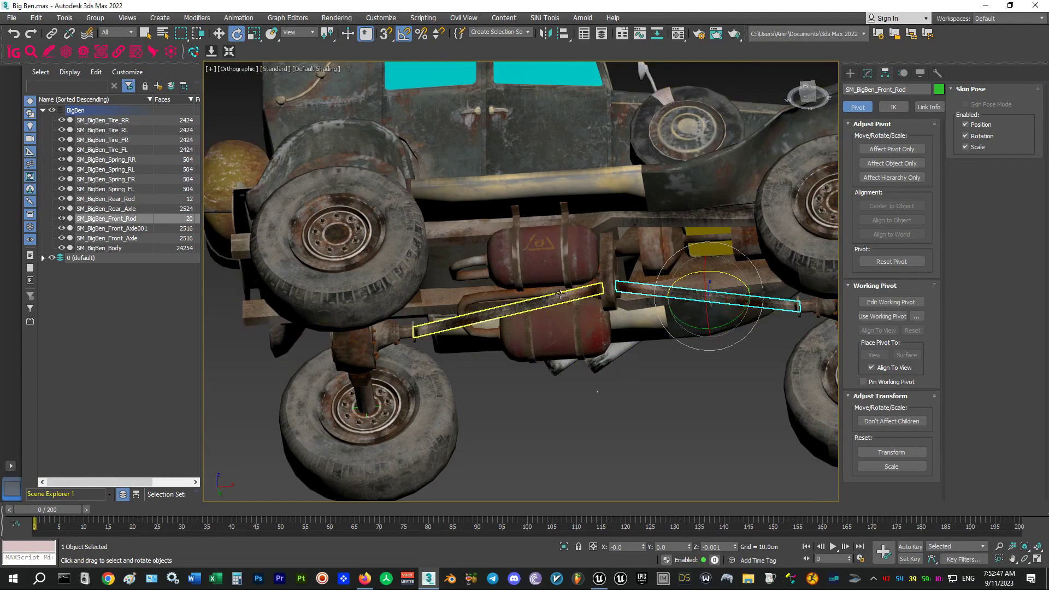
Step: Look at the drive bars in 3ds Max for reference, and add a socket named Bar to SM_BigBenAxle in Unreal
left_click(519, 306)
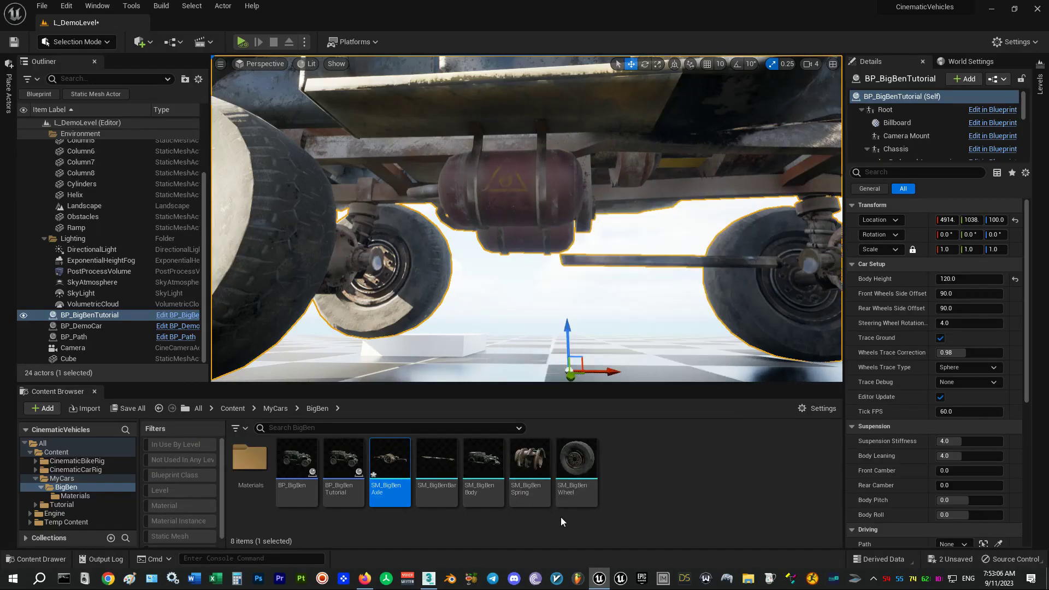
double_click(389, 462)
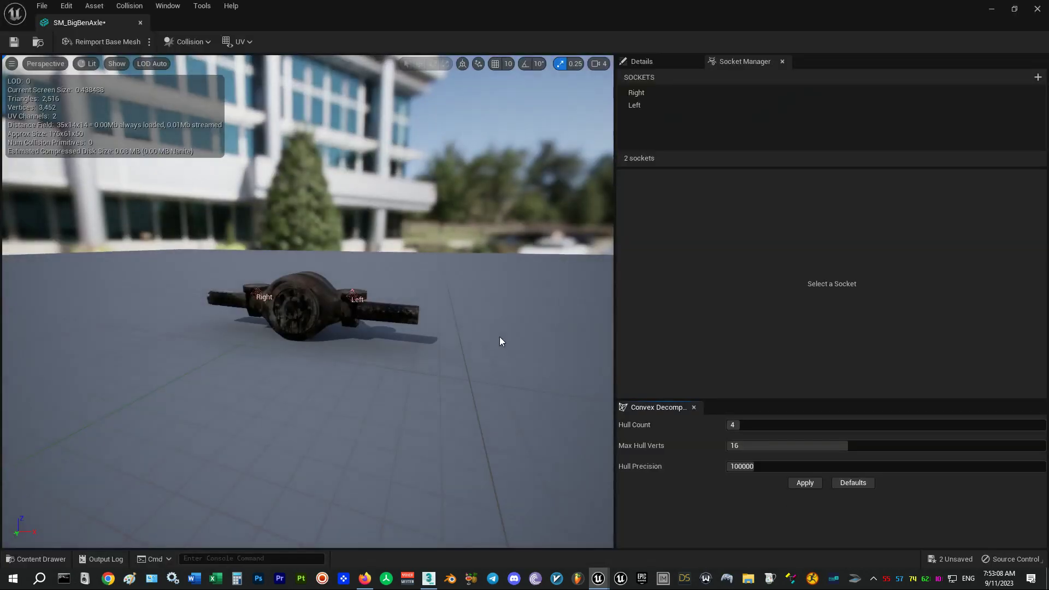
left_click_drag(499, 341, 202, 361)
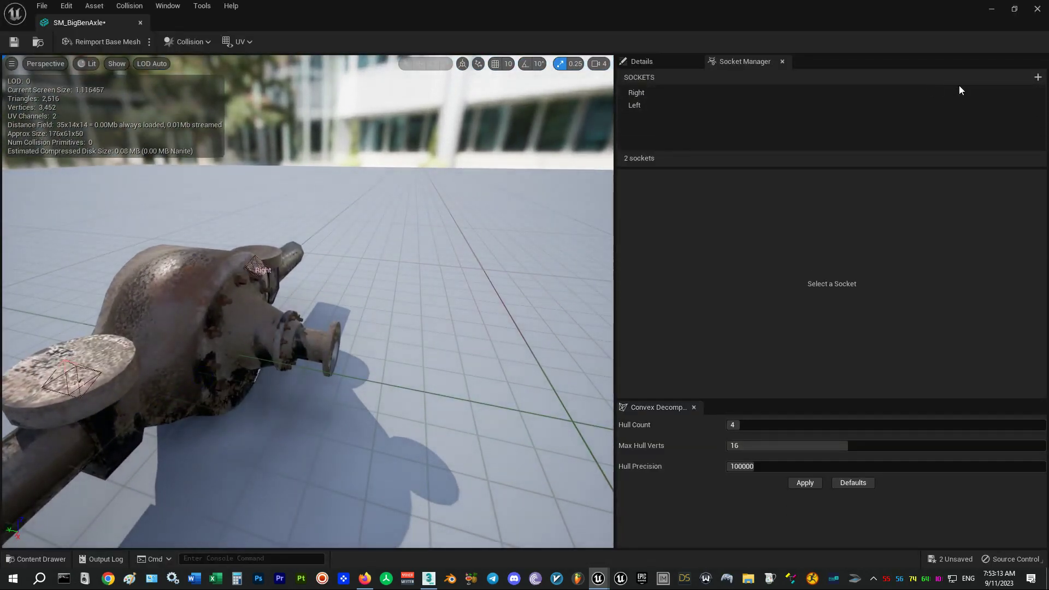
left_click(1037, 80)
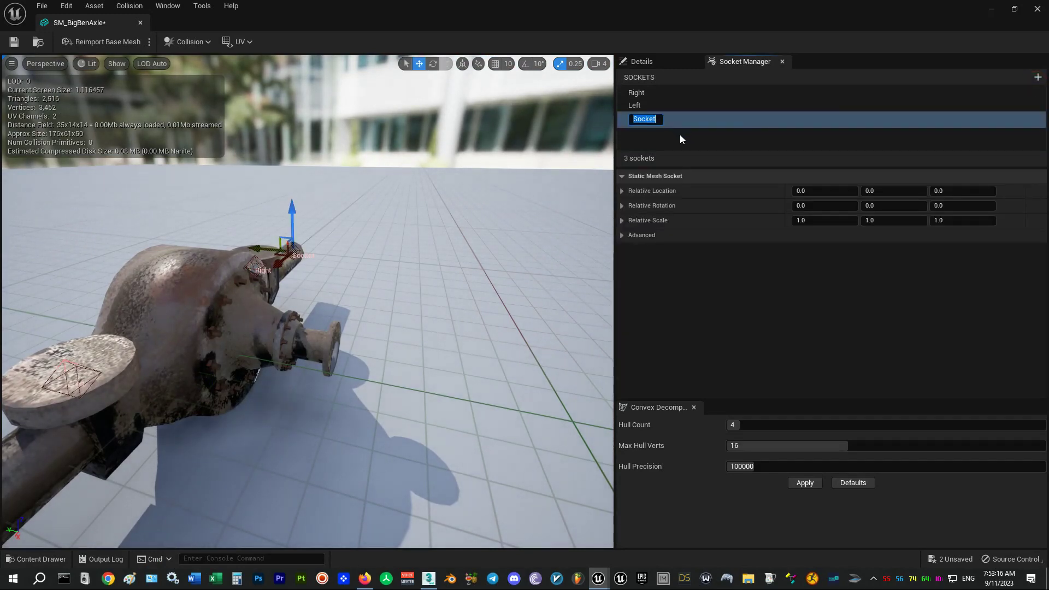
type("Bar")
key("Return")
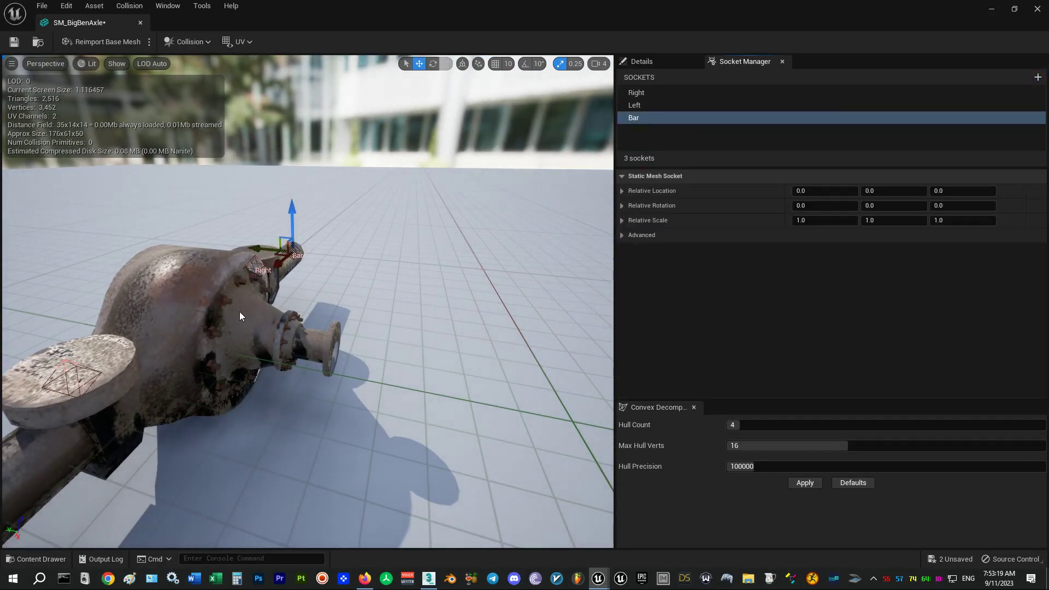
Step: Position the Bar socket at the centre of the axle's round drive flange, at about 88.7, -46.2, 0, aligning it in the Right view
left_click_drag(239, 312, 268, 239)
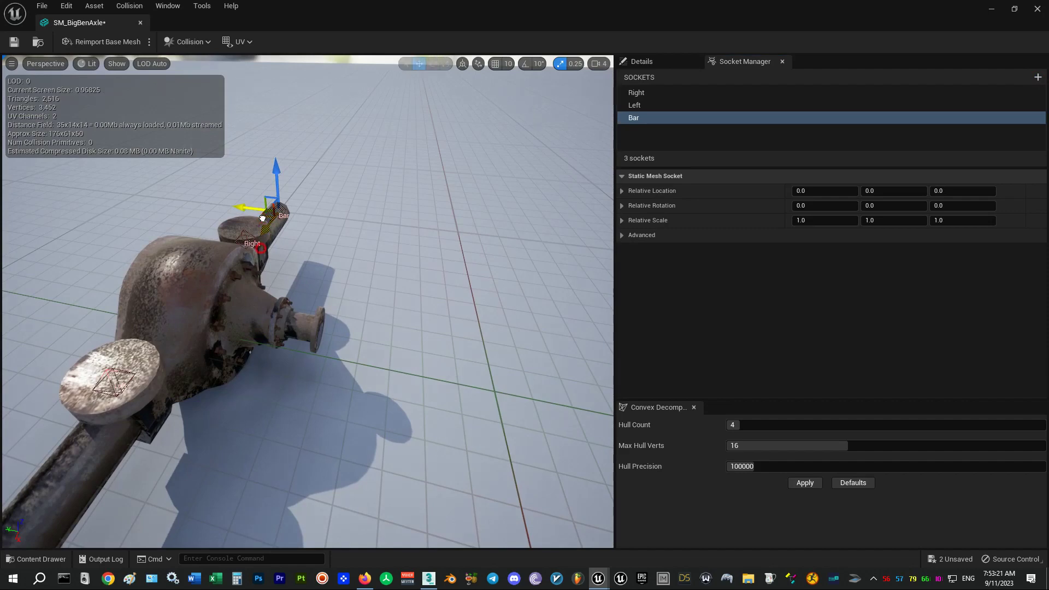
right_click_drag(235, 330, 345, 388)
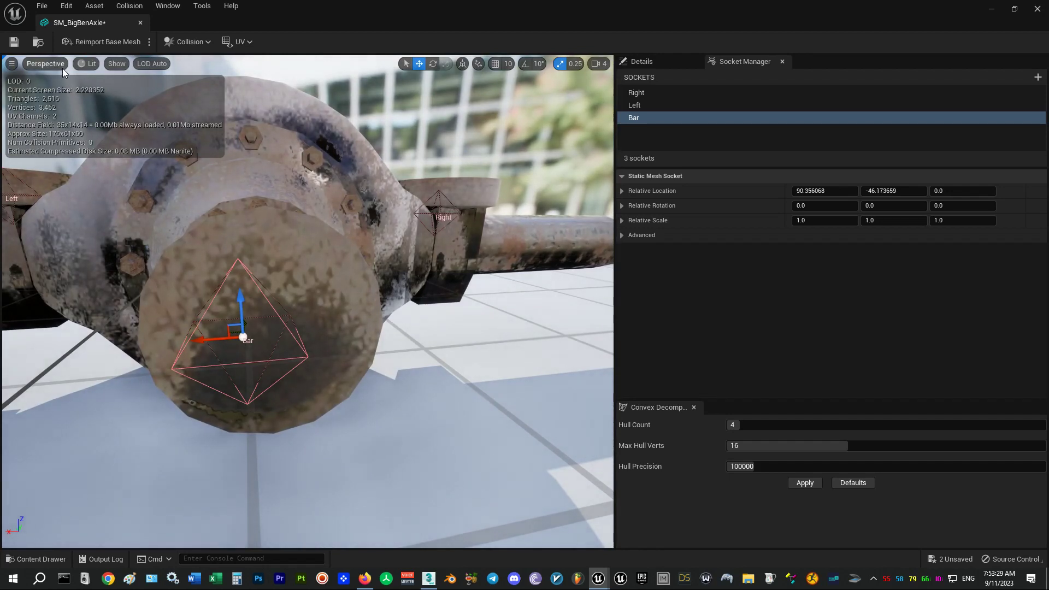
left_click(62, 67)
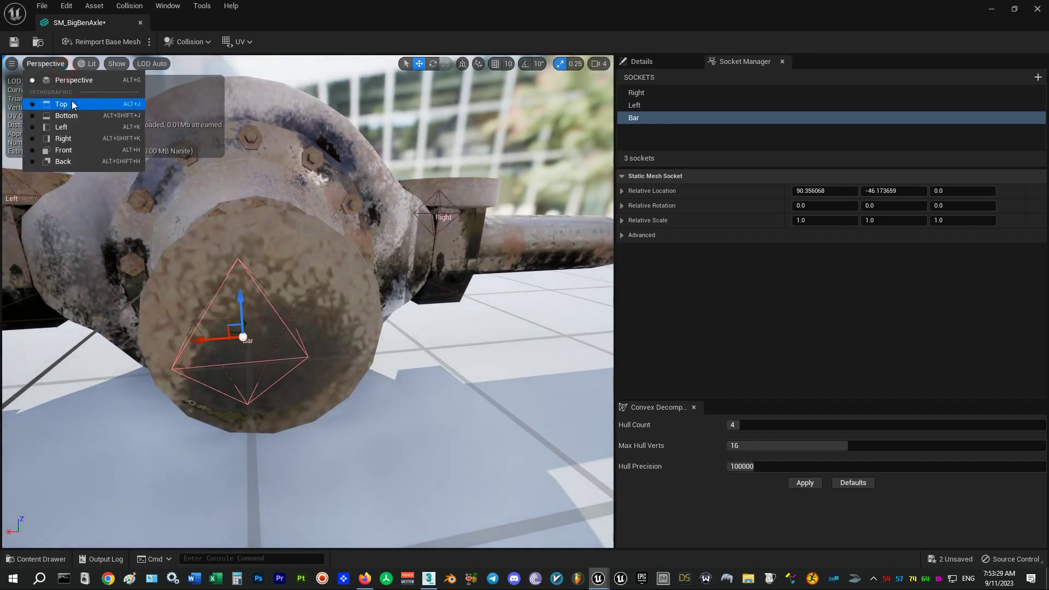
left_click(78, 150)
scroll(251, 256, "up", 1)
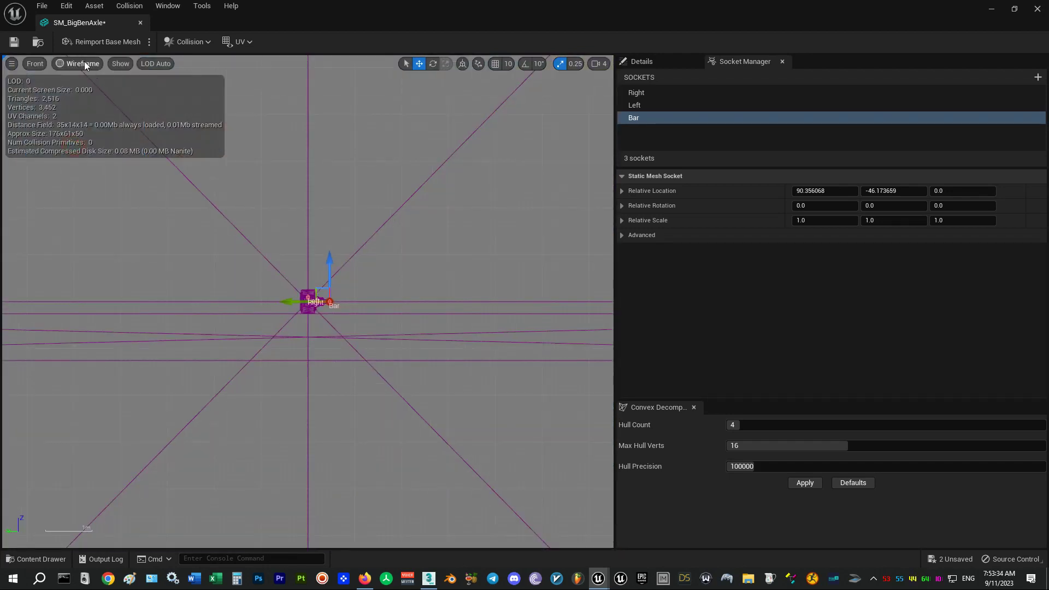
left_click(35, 64)
left_click(54, 137)
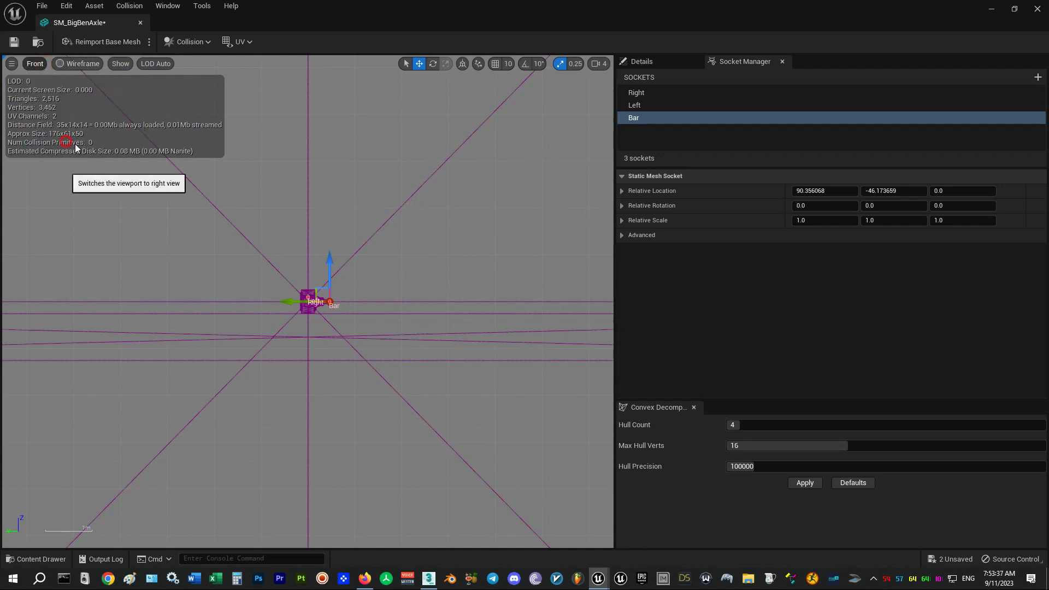
scroll(369, 317, "up", 8)
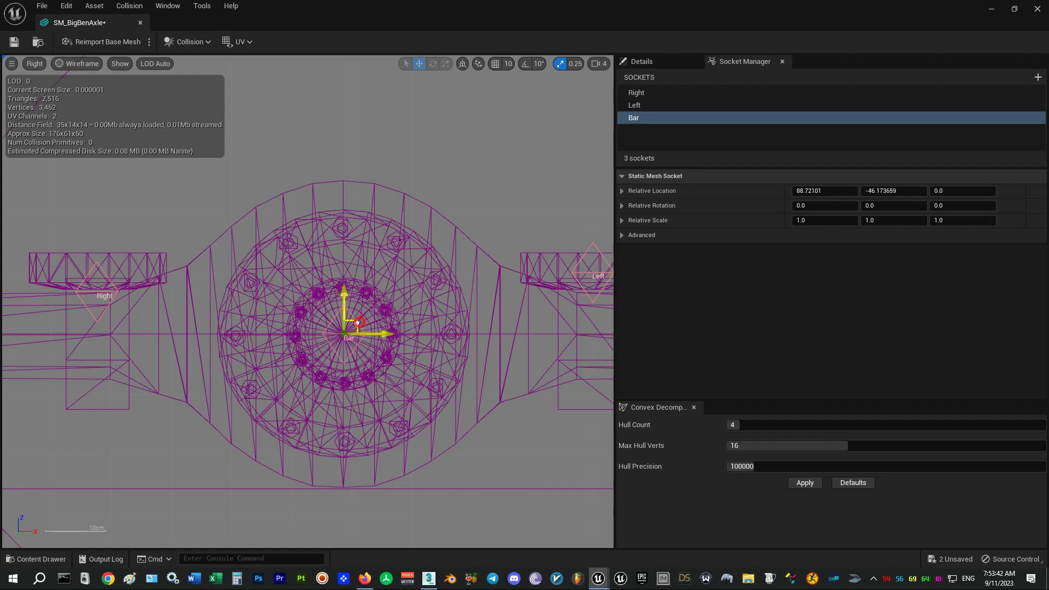
left_click(32, 67)
left_click(49, 81)
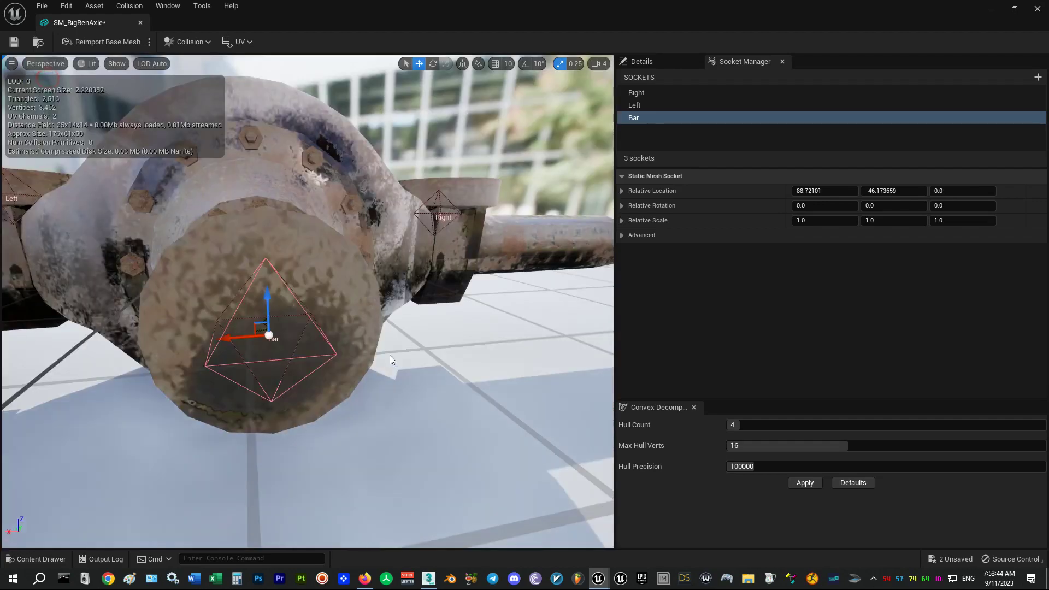
right_click_drag(458, 402, 464, 401)
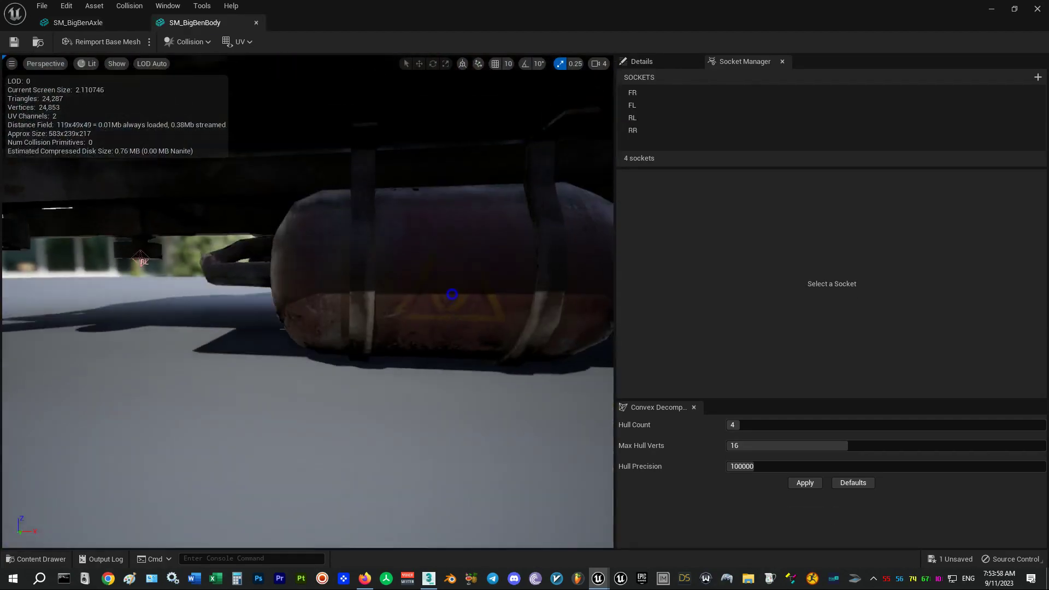
Step: Add a socket named Rear Bar to SM_BigBenBody
right_click_drag(449, 293, 523, 228)
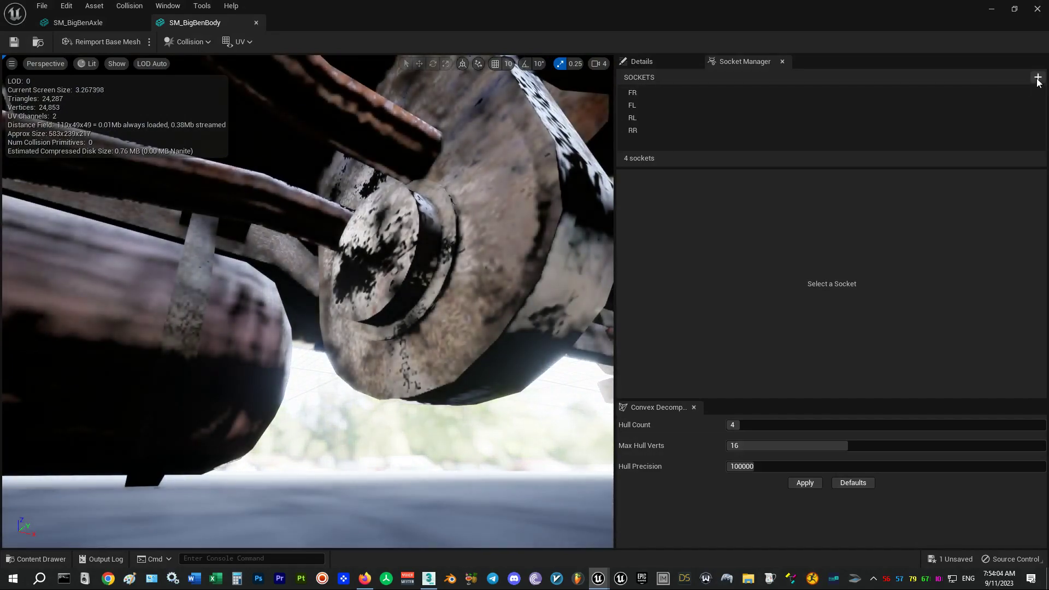
left_click(1037, 77)
type("Rear Bar")
key("Return")
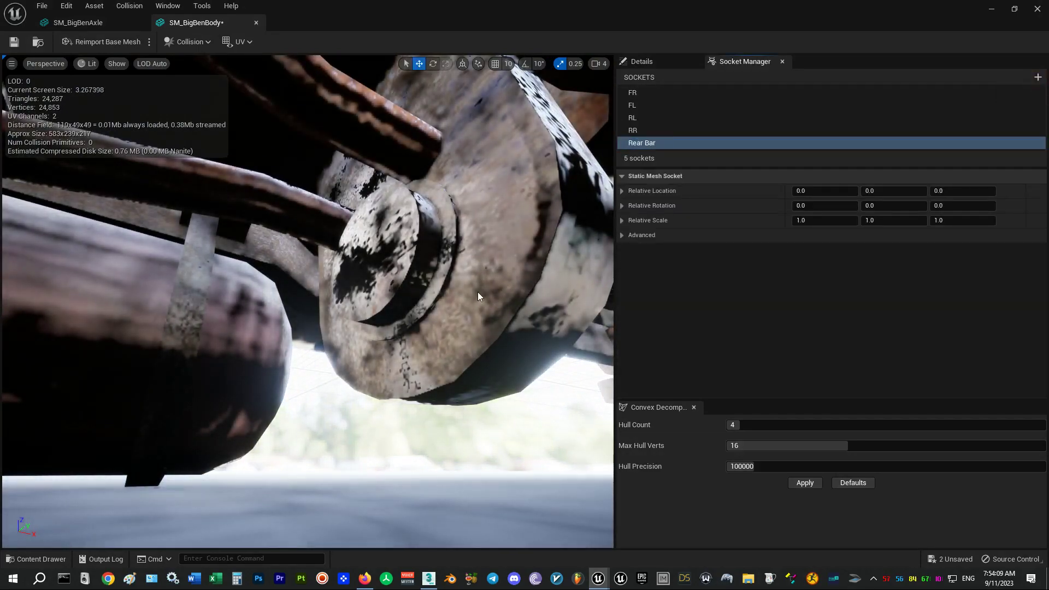
Step: Lower the Rear Bar socket from the mesh origin to the gearbox hub under the chassis, at a height of about -89.6
right_click_drag(477, 296, 473, 257)
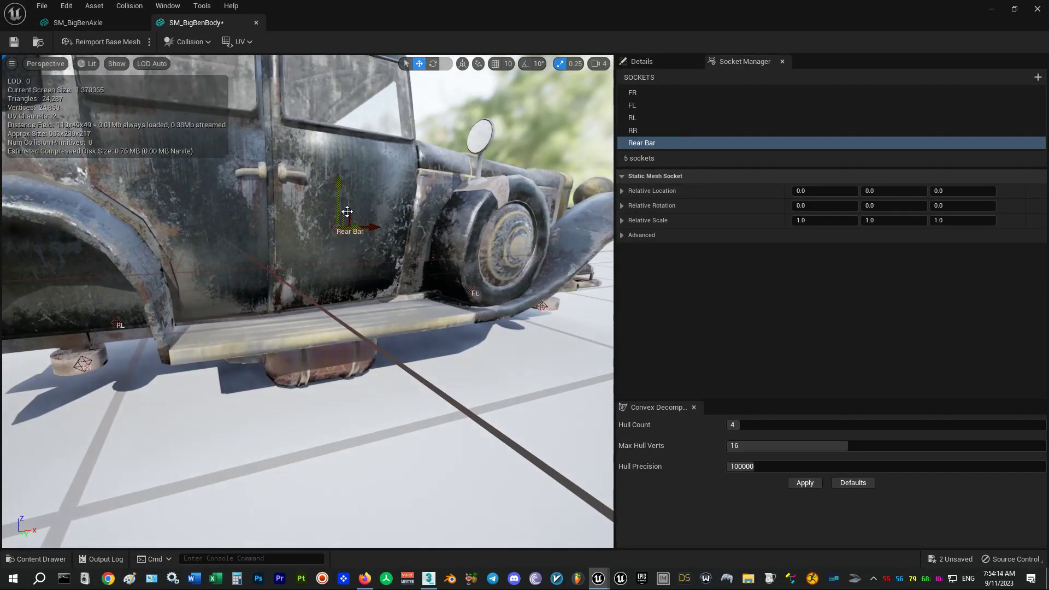
right_click_drag(271, 343, 390, 335)
left_click_drag(346, 188, 350, 186)
right_click_drag(347, 187, 265, 144)
Step: Align the Rear Bar socket with the centre of the gearbox's round hub, at about 7, -1, -82, using the Top and Perspective views
left_click(51, 65)
left_click(49, 109)
scroll(302, 307, "up", 11)
scroll(316, 291, "up", 5)
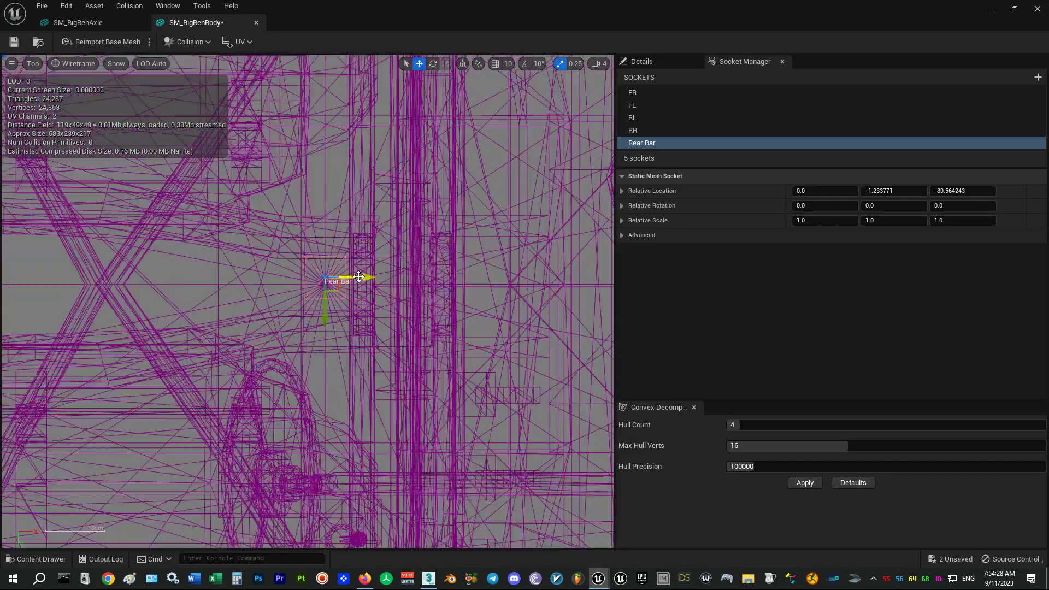
left_click_drag(356, 285, 384, 285)
left_click(35, 64)
left_click(48, 110)
mouse_move(314, 262)
right_mouse_down()
mouse_move(332, 229)
mouse_move(303, 221)
mouse_move(562, 211)
mouse_move(180, 239)
mouse_move(324, 262)
right_mouse_up()
left_click_drag(323, 262, 325, 168)
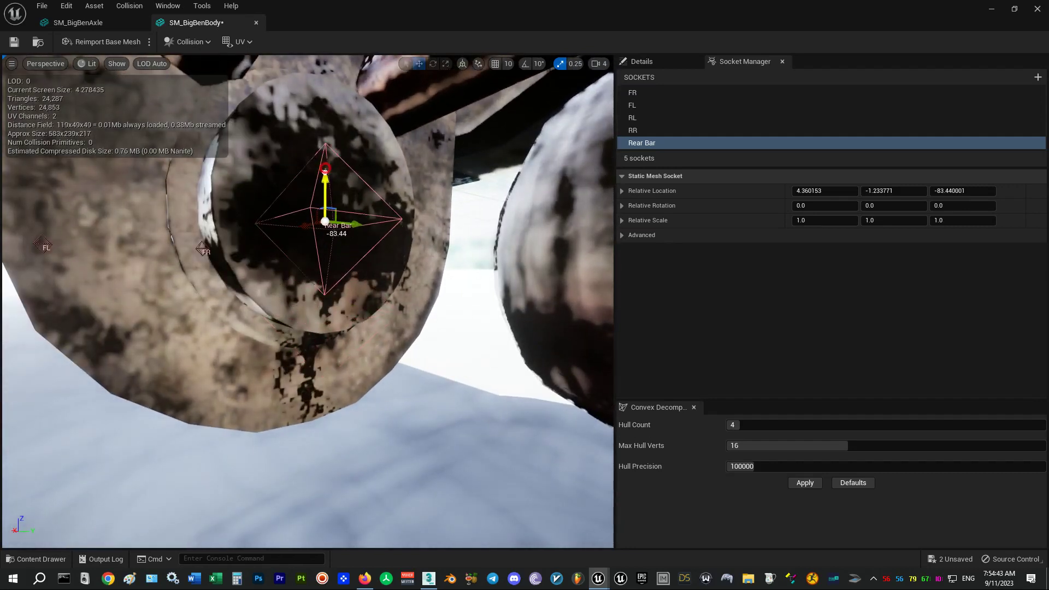
Step: Duplicate the Rear Bar socket as Front Bar and reposition it for the front drive bar
left_click(638, 143)
key("ctrl+d")
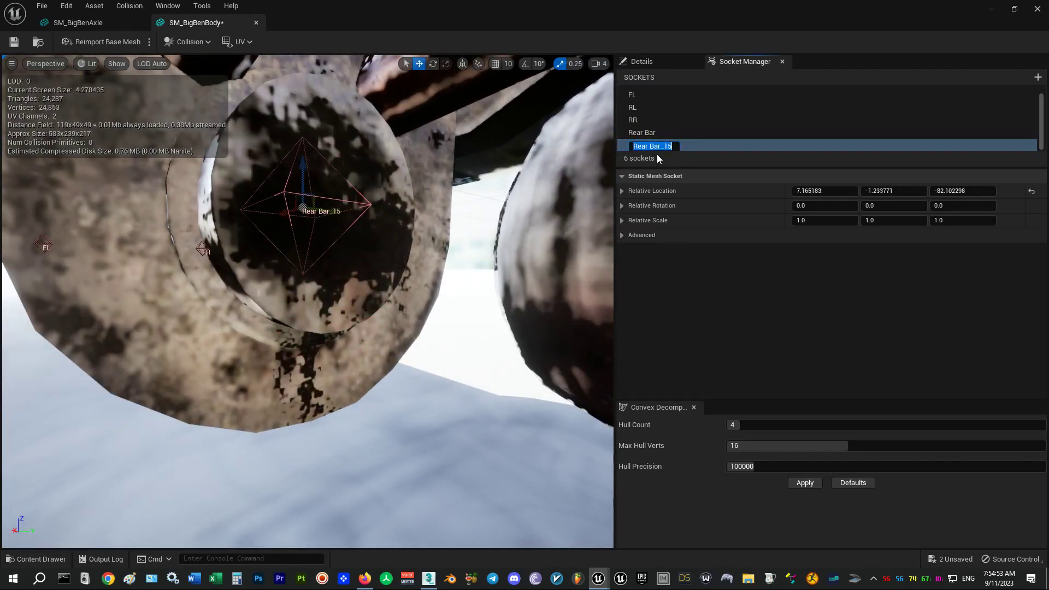
type("Front Bar")
key("Return")
right_click_drag(312, 310, 451, 248)
right_click_drag(318, 251, 323, 339)
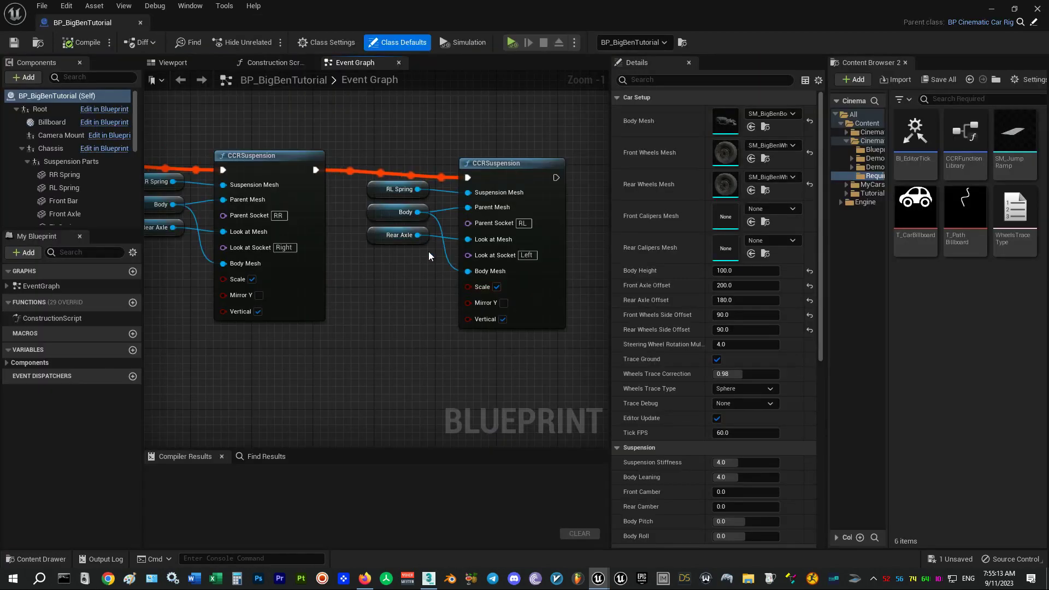
right_click_drag(428, 251, 365, 223)
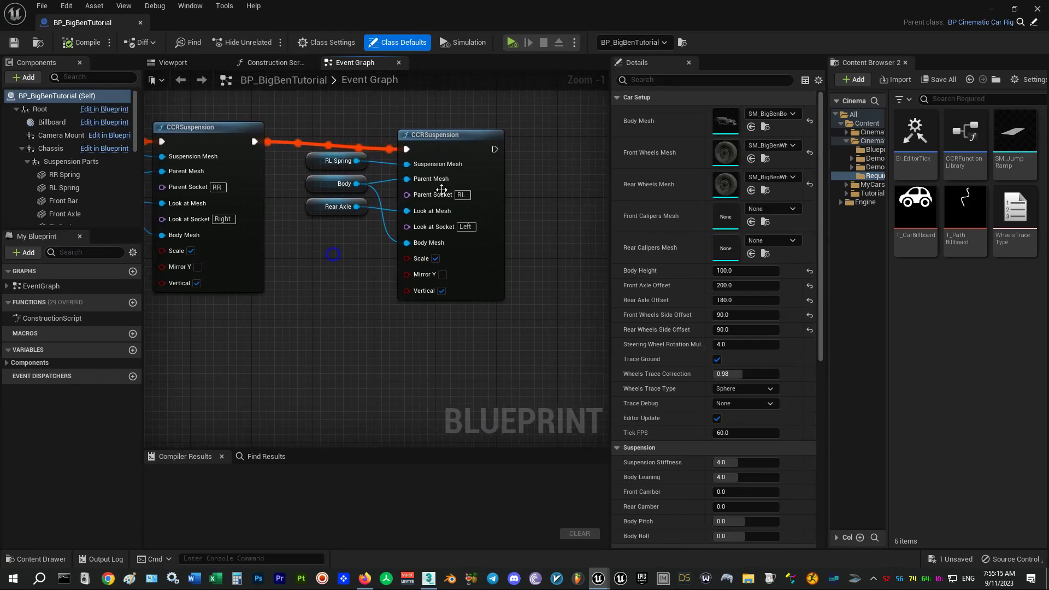
Step: Duplicate the RL Spring's CCRSuspension node without its variables in BP_BigBenTutorial and link its execution after the original
left_click(453, 136)
key("ctrl+c")
right_click_drag(557, 187, 426, 215)
key("ctrl+v")
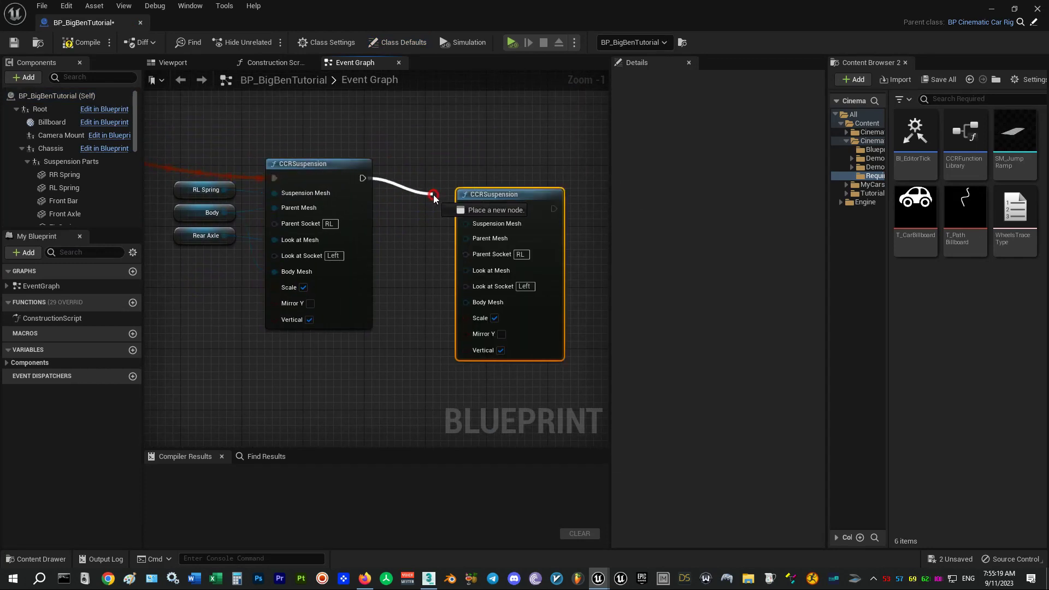
left_click_drag(482, 205, 491, 159)
Step: On the new CCRSuspension node, connect Front Bar as Suspension Mesh and Body as Parent Mesh, and set the Parent Socket to Front Bar
scroll(59, 181, "down", 3)
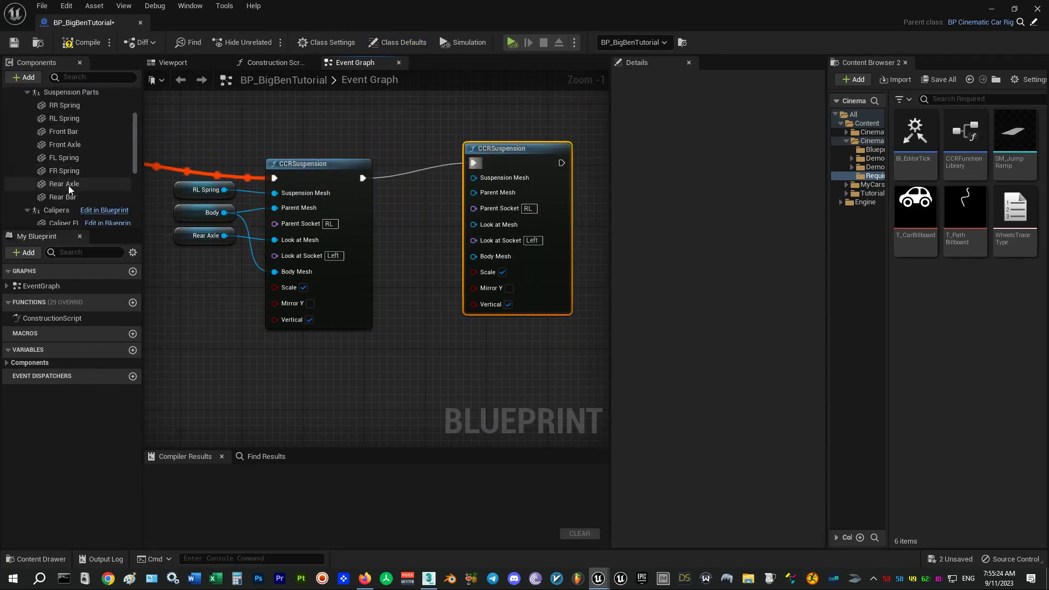
left_click_drag(63, 131, 474, 179)
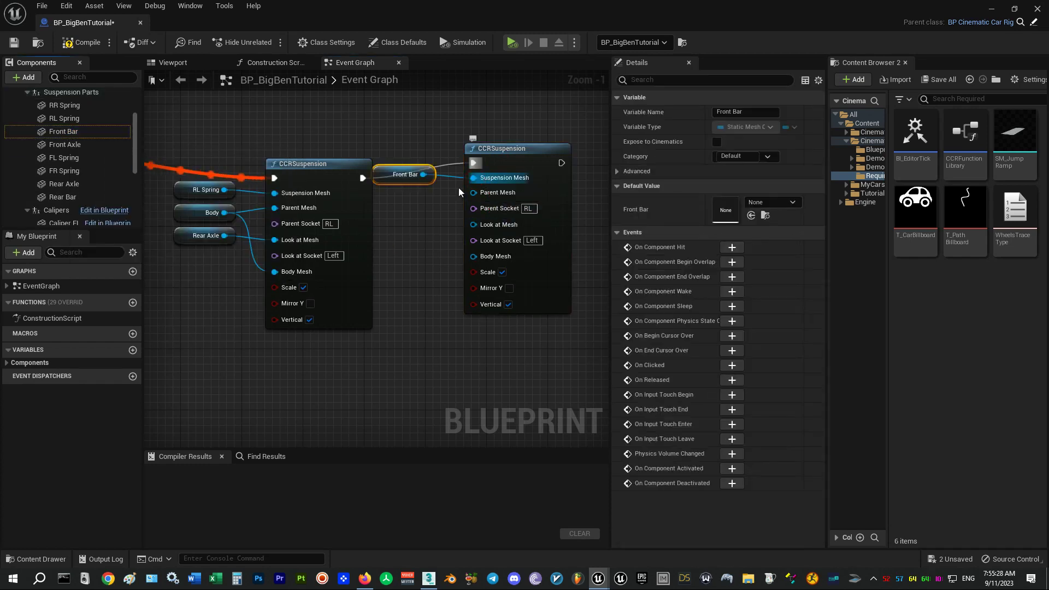
scroll(59, 129, "down", 5)
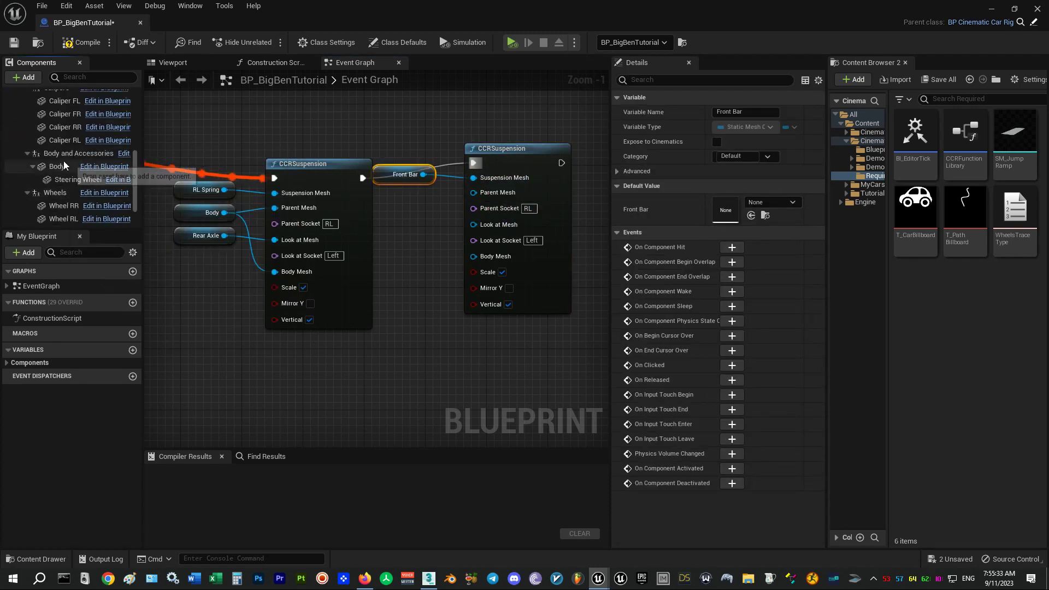
left_click_drag(56, 166, 473, 192)
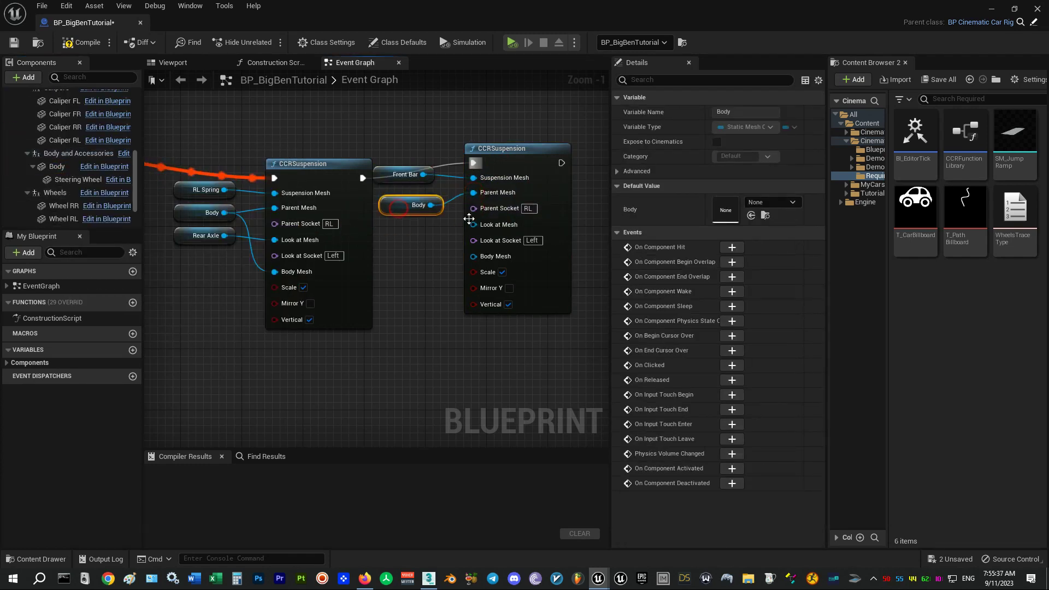
left_click(528, 210)
type("Front B")
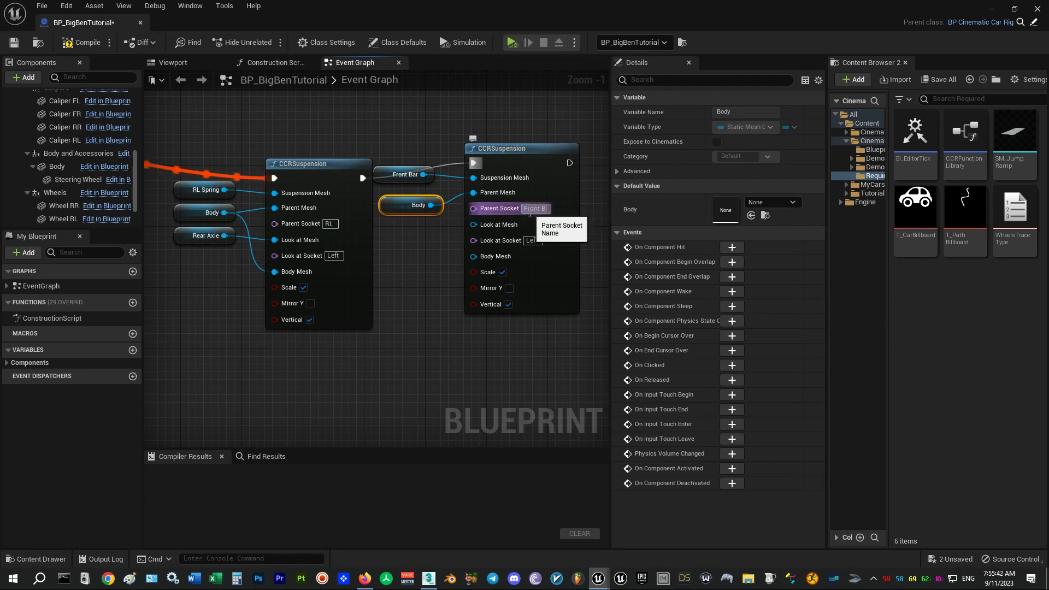
type("ar")
key("Return")
Step: Connect Front Axle as Look at Mesh and Body as Body Mesh, set the Look at Socket to Bar, and turn Vertical off
scroll(70, 146, "up", 4)
left_click_drag(64, 144, 473, 232)
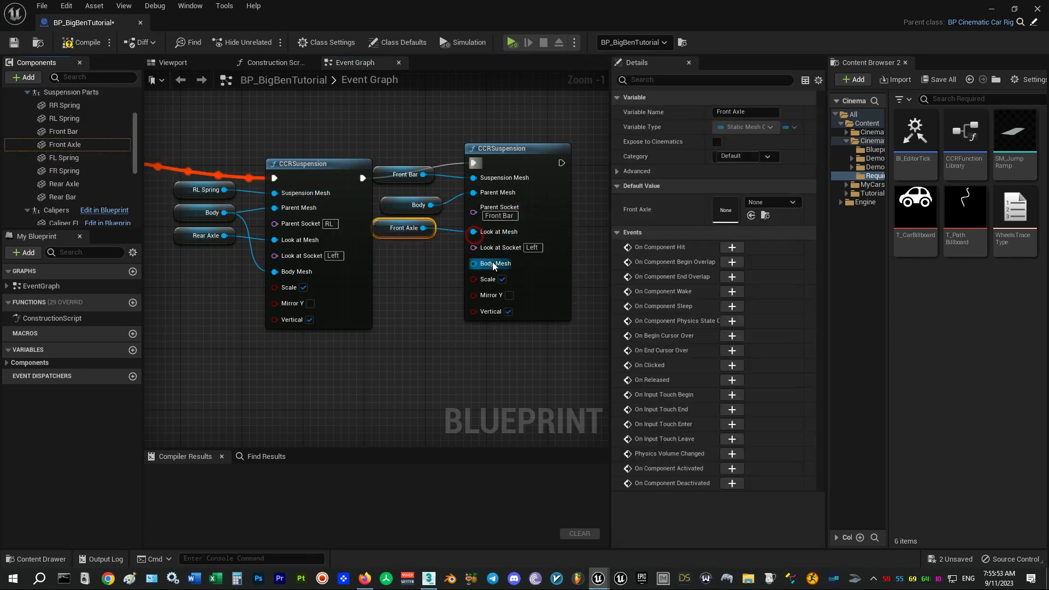
left_click(531, 248)
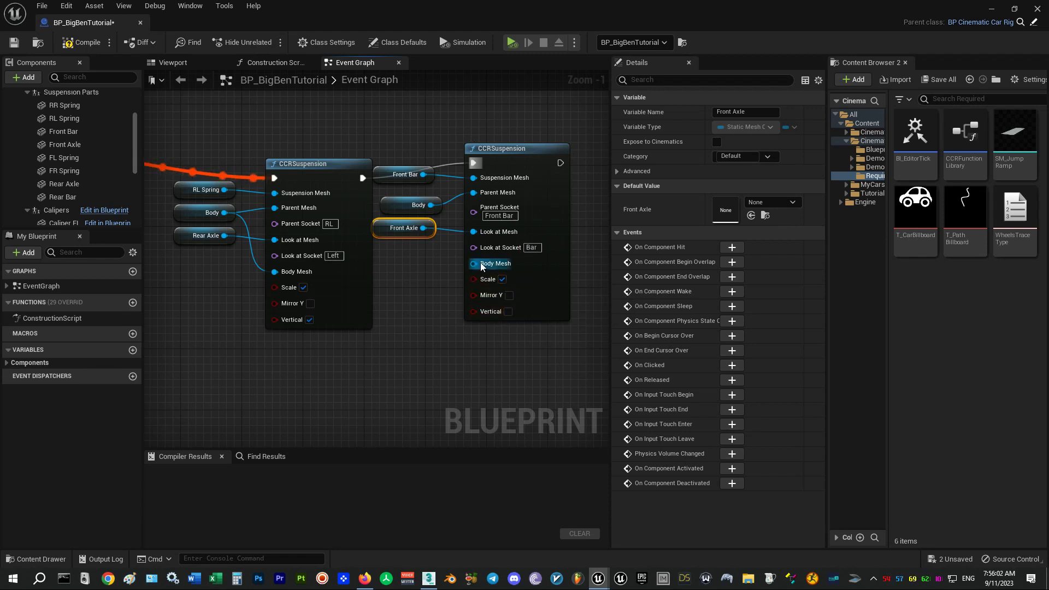
scroll(71, 164, "down", 5)
left_click_drag(56, 148, 489, 369)
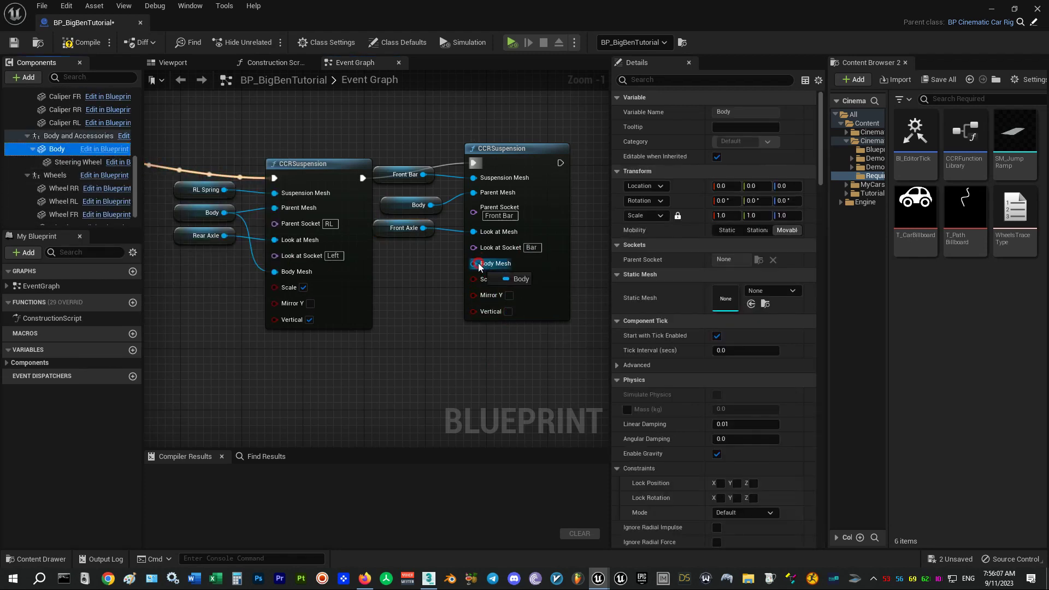
left_click_drag(479, 267, 476, 265)
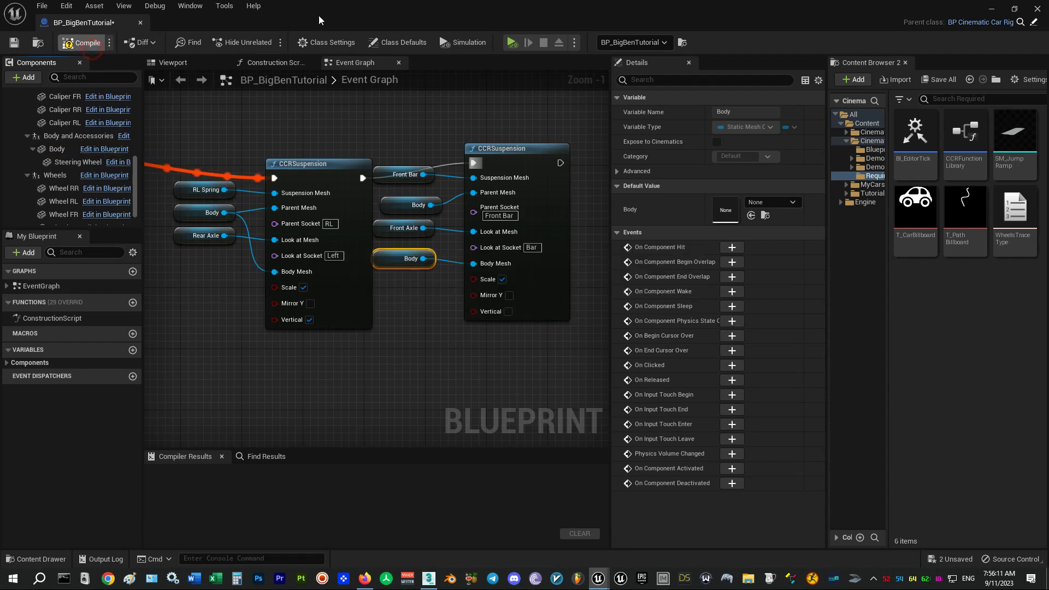
Step: Compile BP_BigBenTutorial and inspect the front bar's alignment between gearbox and axle in L_DemoLevel
left_click_drag(321, 20, 865, 294)
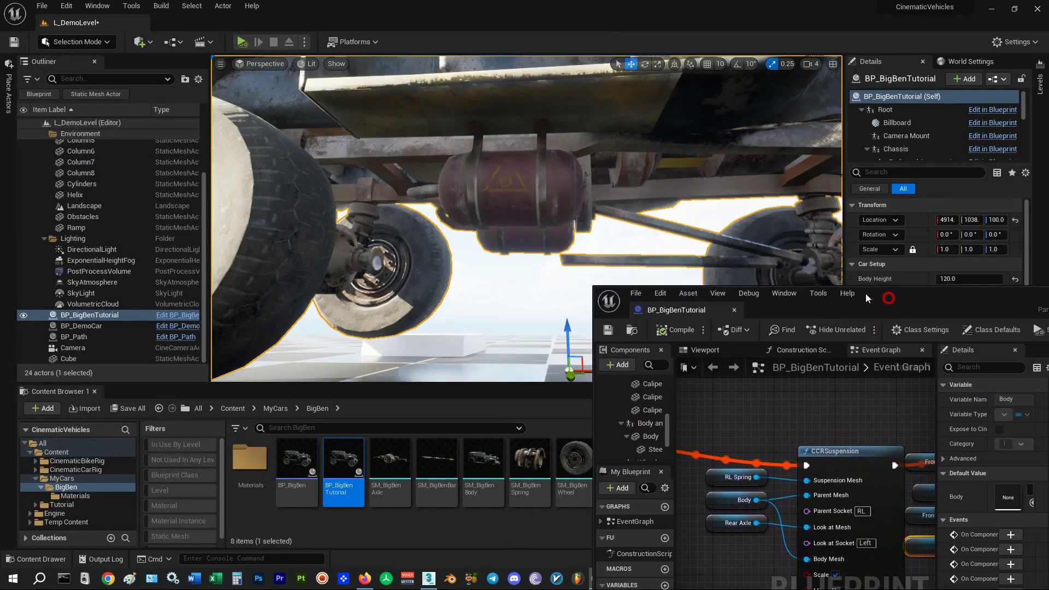
mouse_move(700, 241)
right_mouse_down()
mouse_move(700, 257)
mouse_move(686, 234)
right_mouse_up()
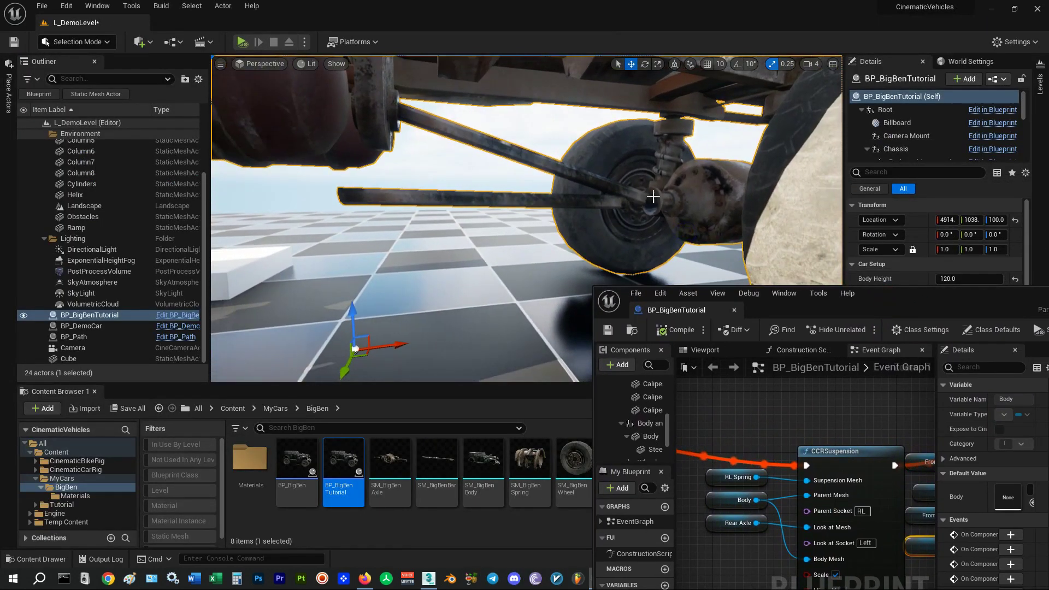
double_click(877, 291)
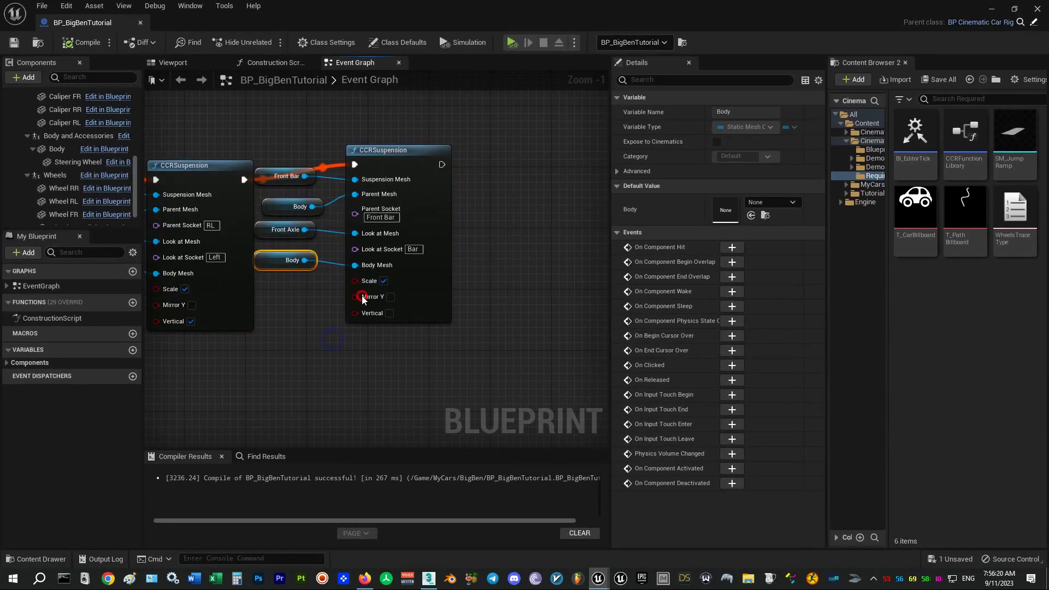
Step: Duplicate the front bar's CCRSuspension node together with its variables and link its execution after the original
left_click_drag(462, 346, 294, 169)
key("ctrl+c")
right_click_drag(536, 254, 422, 243)
key("ctrl+v")
left_click_drag(507, 195, 491, 153)
Step: Swap the copied node's Suspension Mesh to Rear Bar and Look at Mesh to Rear Axle, and open its Parent Socket name for editing
scroll(81, 151, "up", 10)
scroll(77, 191, "down", 2)
scroll(78, 202, "down", 1)
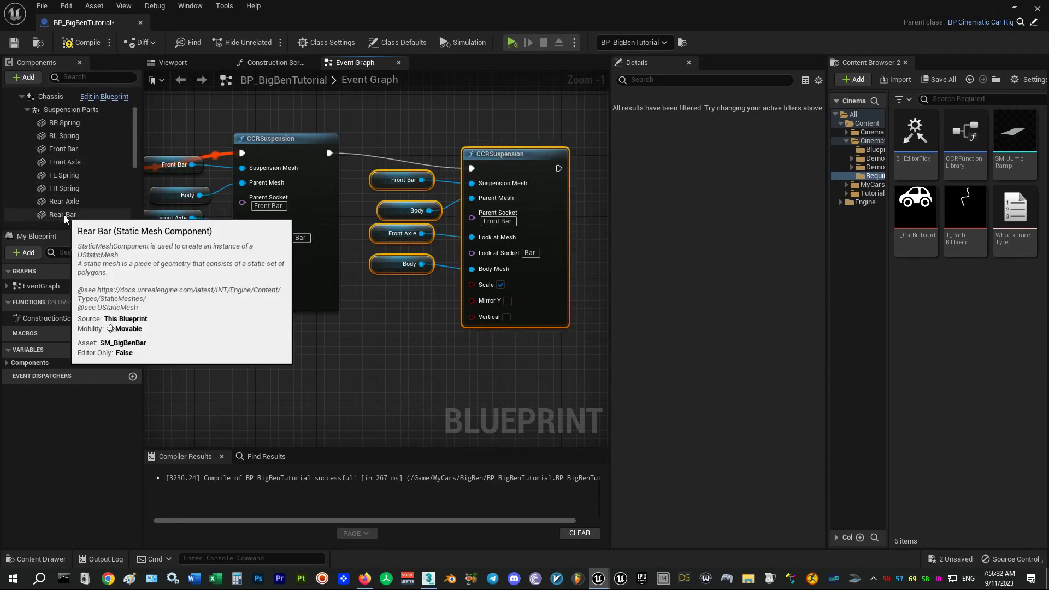
left_click_drag(63, 214, 347, 197)
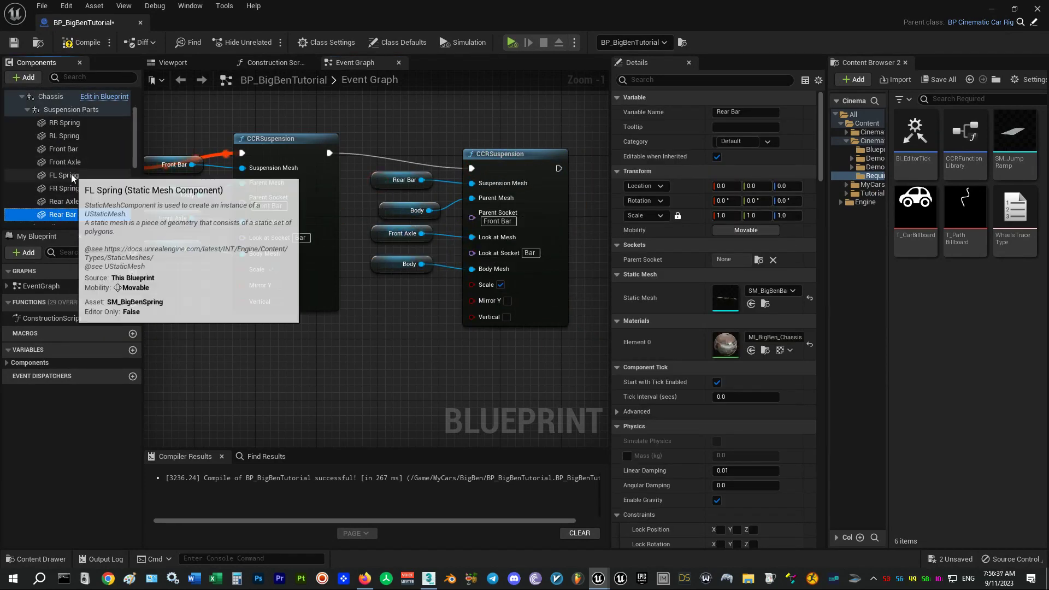
left_click_drag(65, 201, 380, 236)
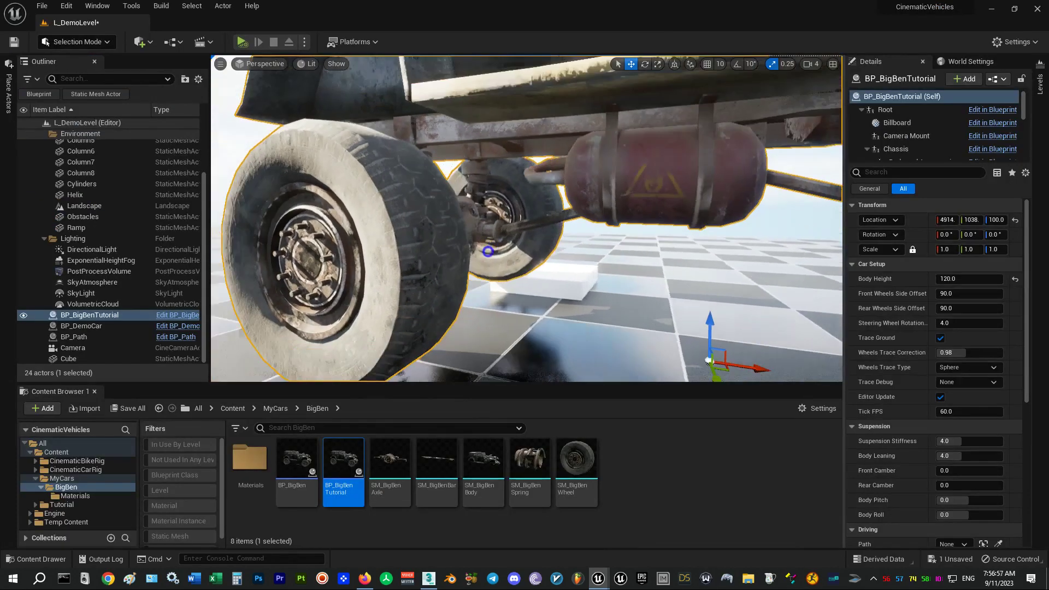
right_click_drag(422, 268, 502, 193)
left_click(500, 193)
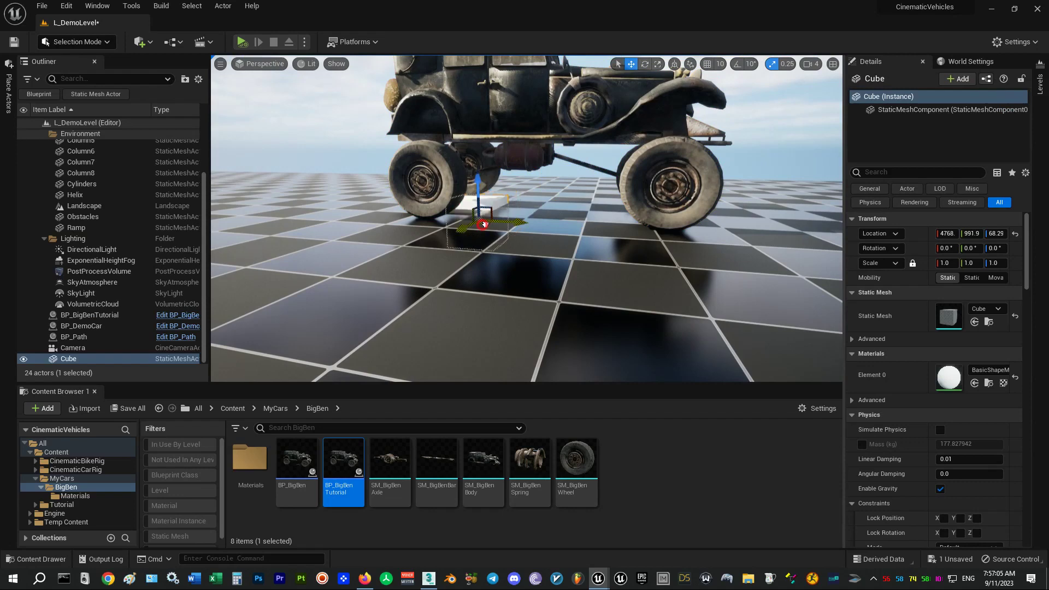
Step: Move the Cube under one of the truck's front wheels and raise it to a height of about 98 to test the front suspension
left_click_drag(482, 224, 440, 241)
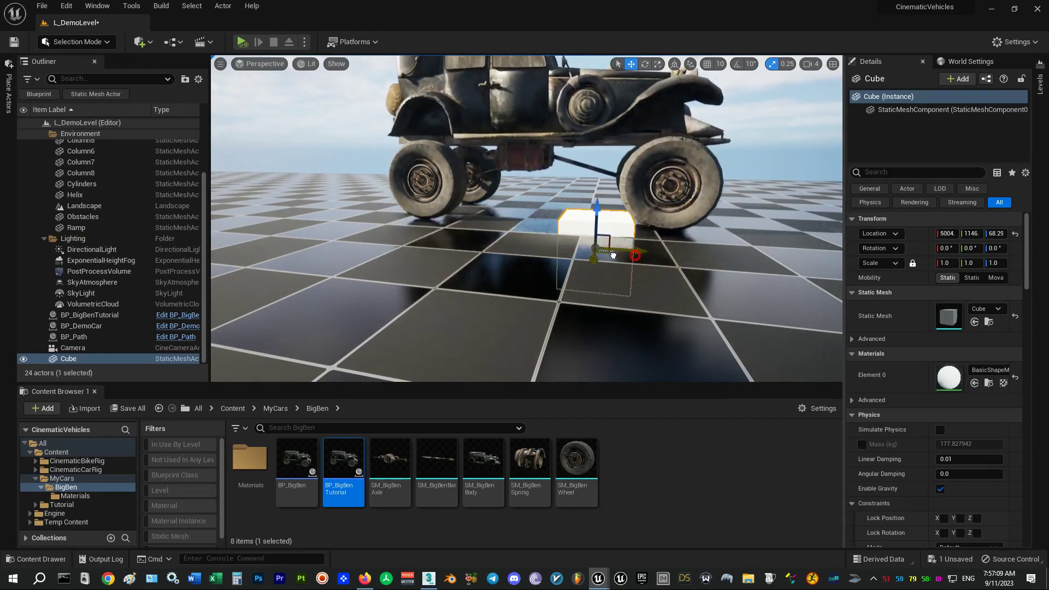
left_click_drag(612, 255, 662, 255)
key("d")
mouse_move(663, 256)
right_mouse_down()
mouse_move(602, 242)
mouse_move(480, 242)
mouse_move(646, 248)
right_mouse_up()
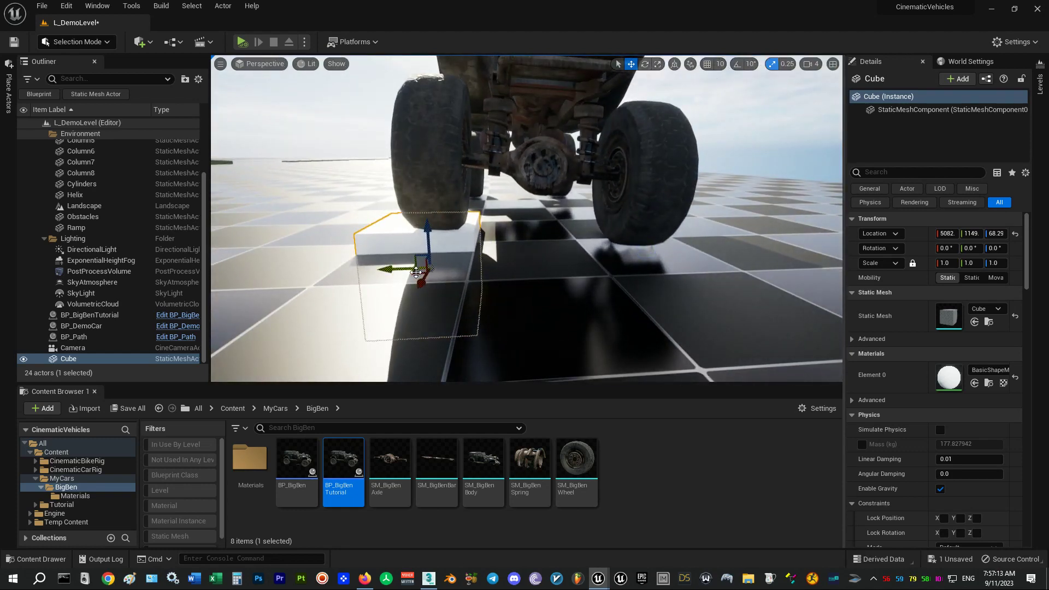
left_click_drag(415, 273, 597, 268)
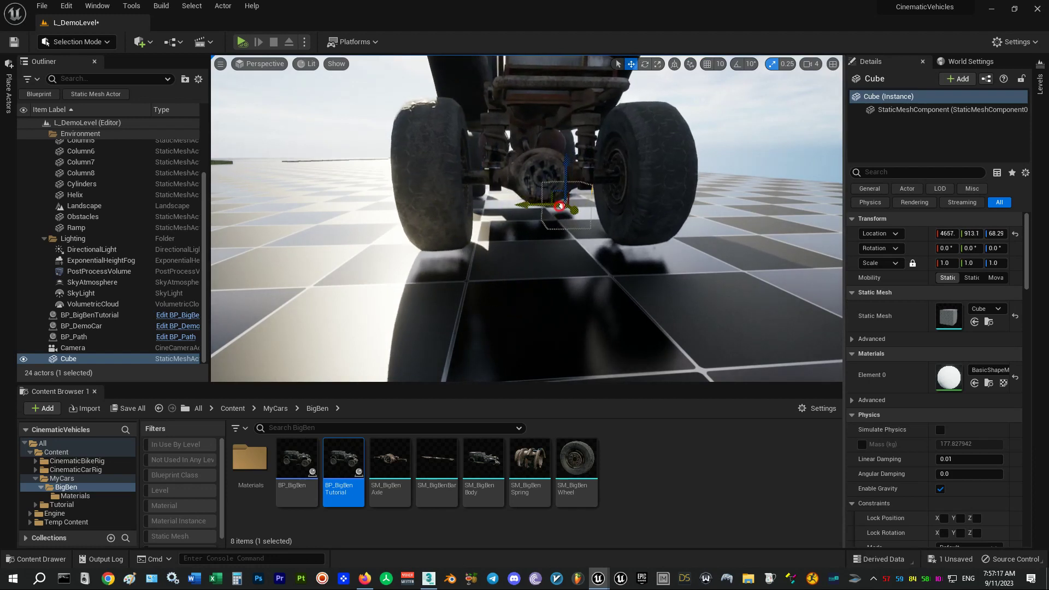
left_click_drag(624, 249, 487, 294)
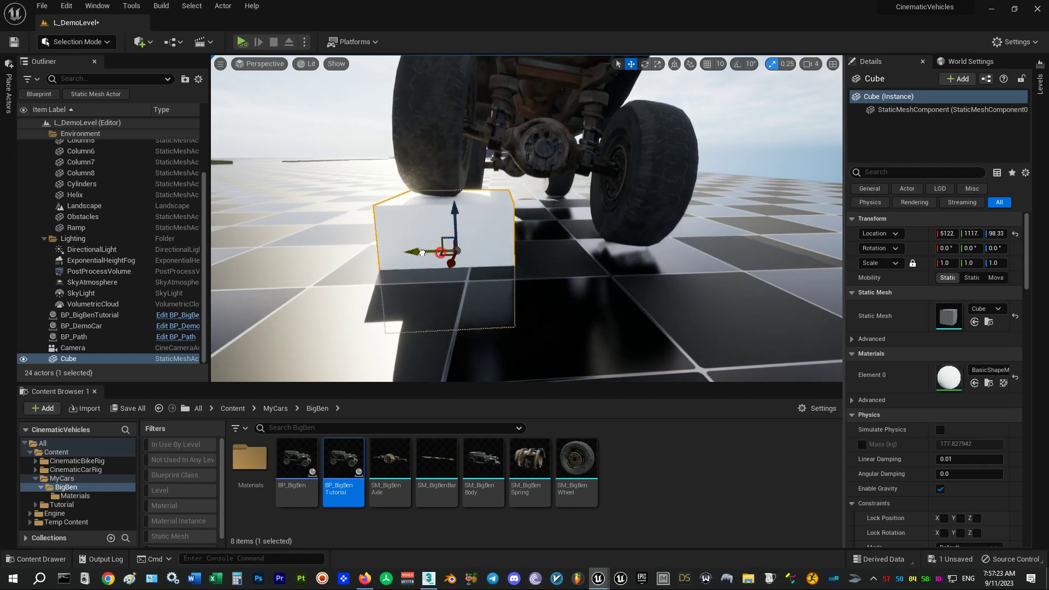
Step: Slide the Cube across under both front wheels and back to Y about 1102, checking the front axle and bar motion
left_click_drag(421, 252, 551, 251)
left_click_drag(627, 253, 704, 364)
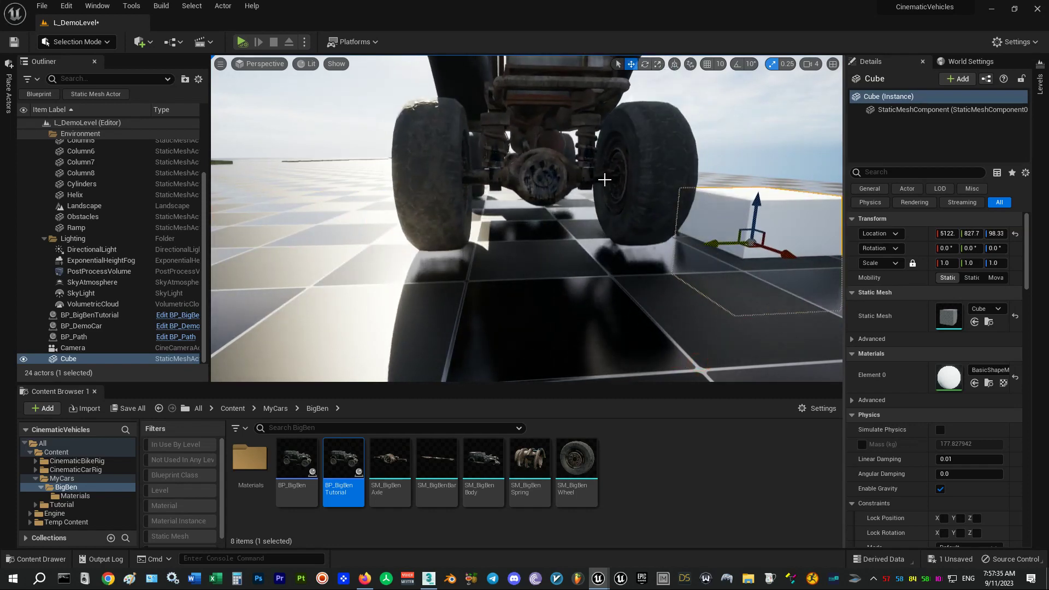
left_click_drag(718, 243, 430, 260)
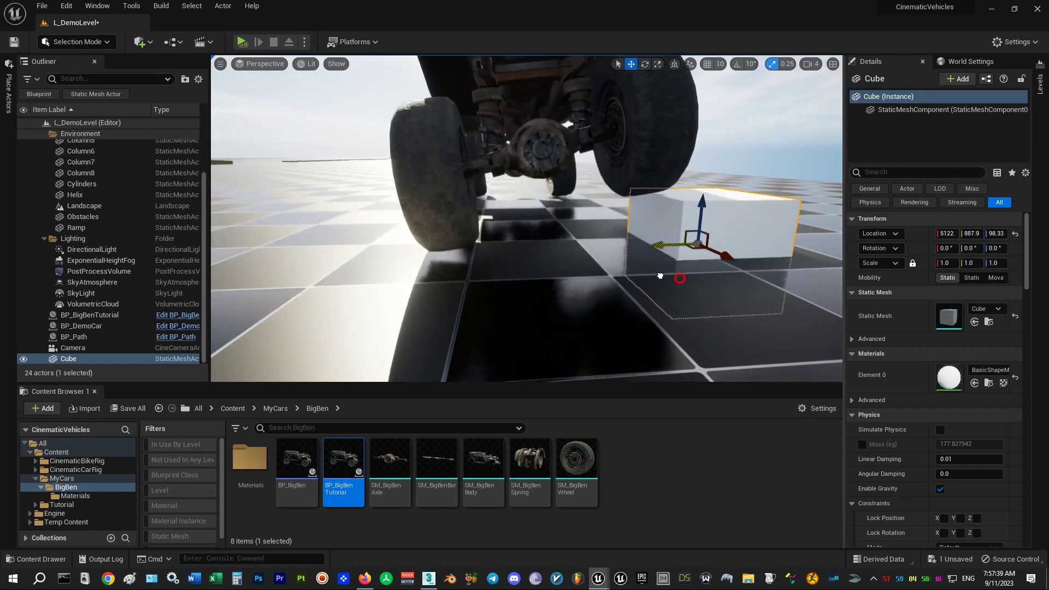
left_click_drag(659, 276, 396, 365)
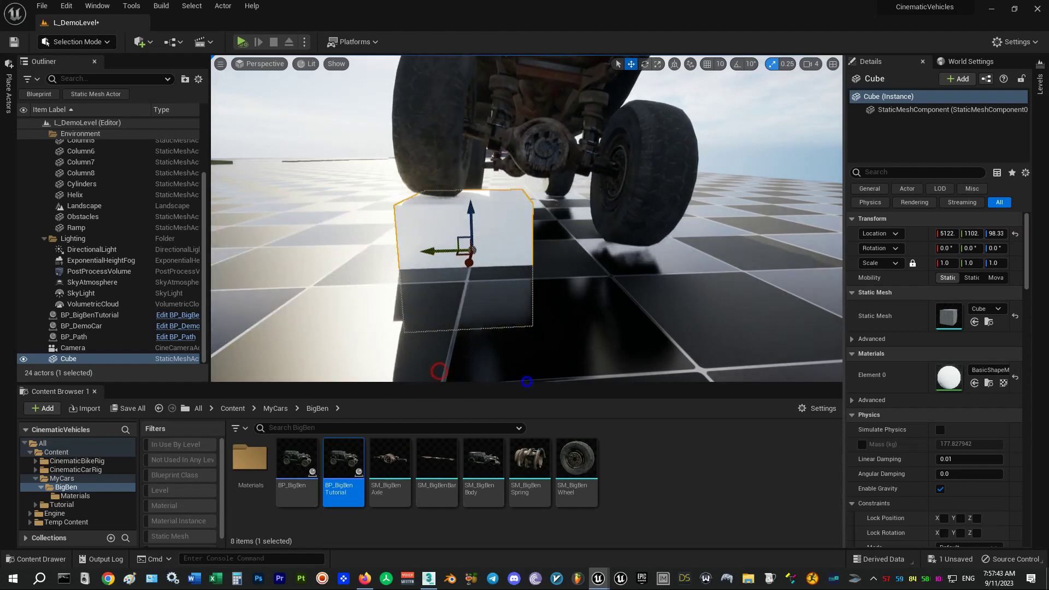
right_click_drag(527, 381, 785, 354)
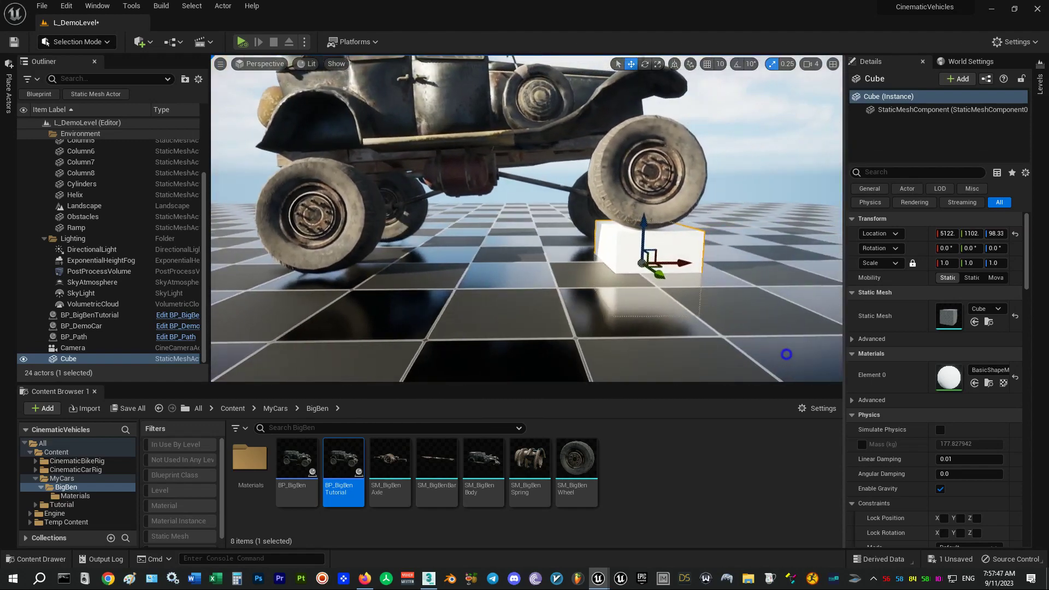
left_click_drag(786, 354, 786, 354)
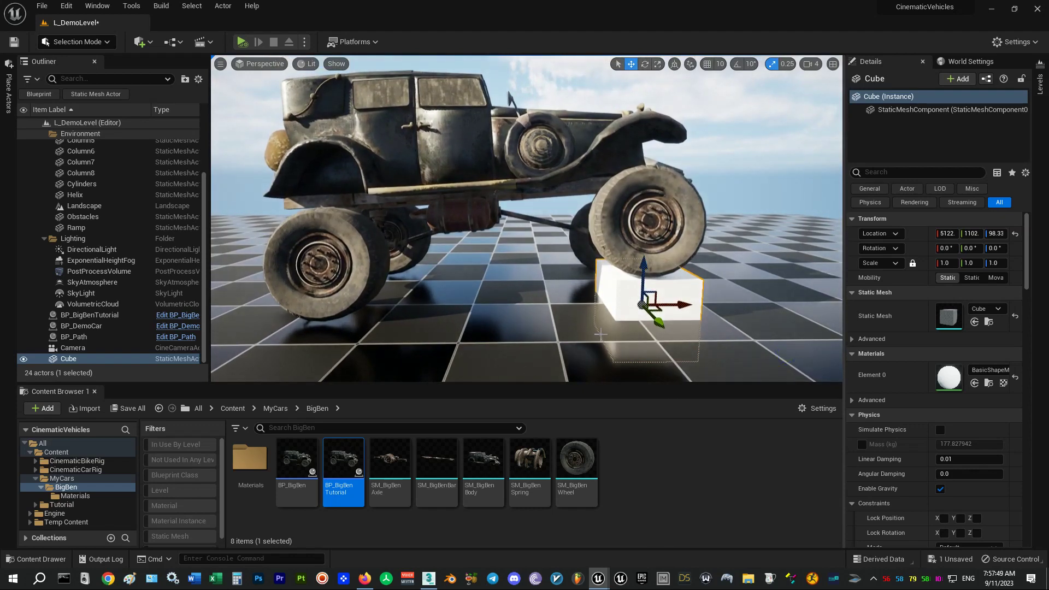
Step: Move the Cube to the rear wheels at X about 4736 and slide it across beneath them to test the rear axle and bar
left_click_drag(625, 318, 375, 367)
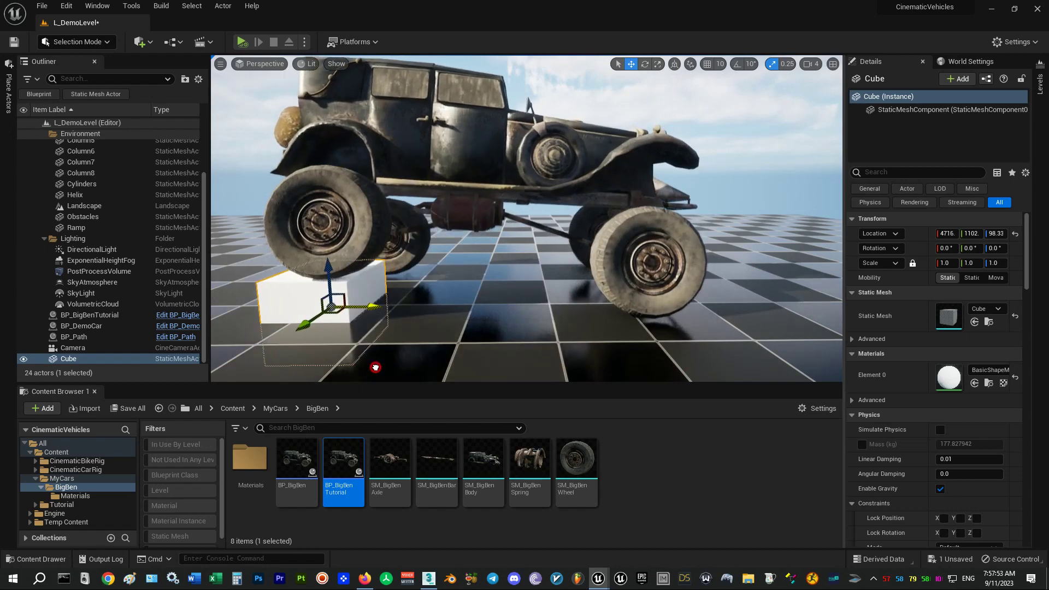
left_click_drag(438, 374, 538, 336)
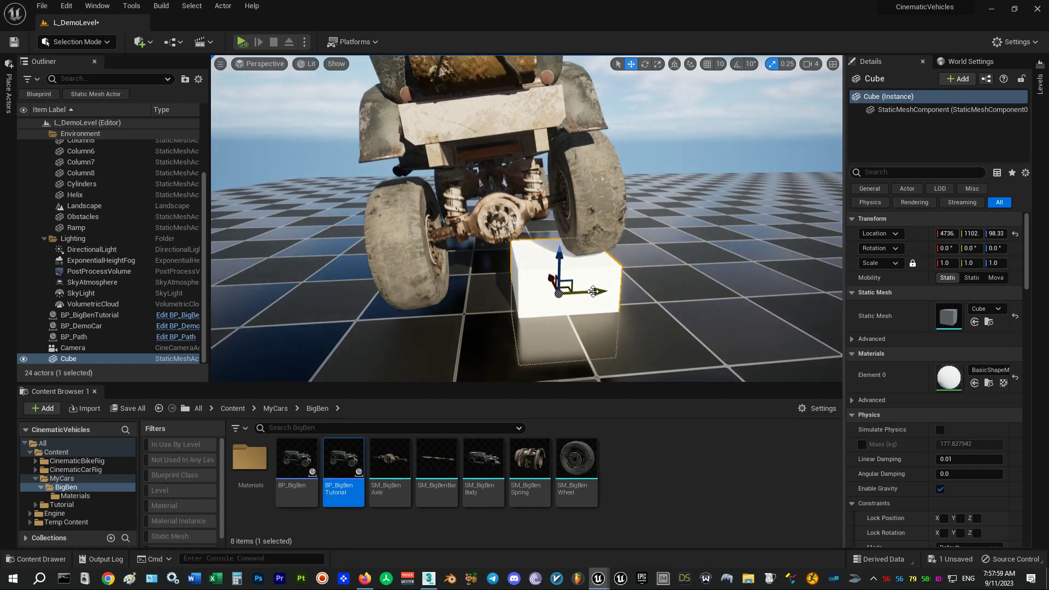
left_click_drag(375, 312, 505, 321)
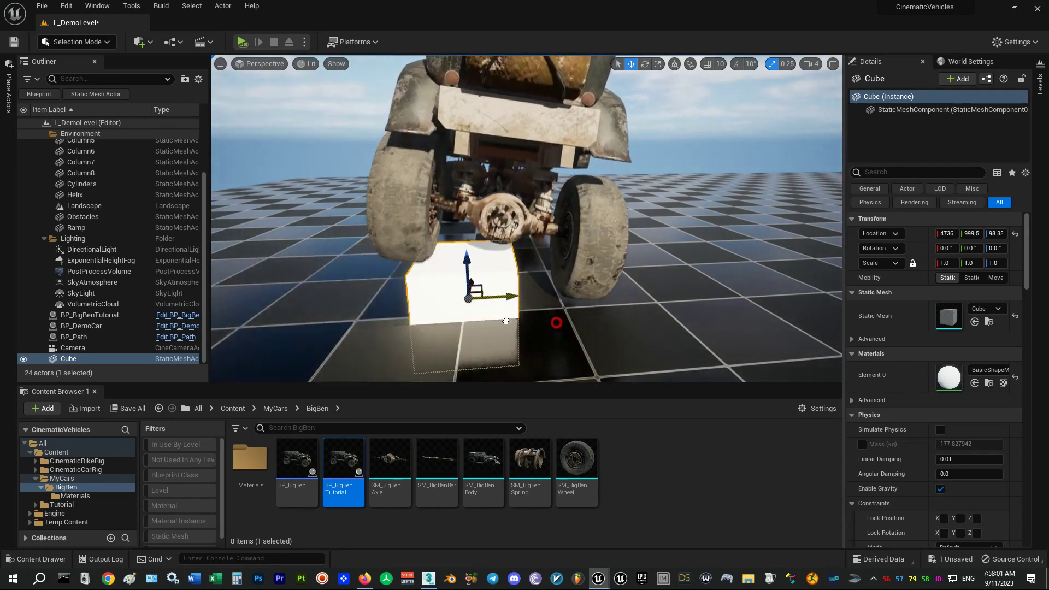
left_click_drag(692, 332, 611, 340)
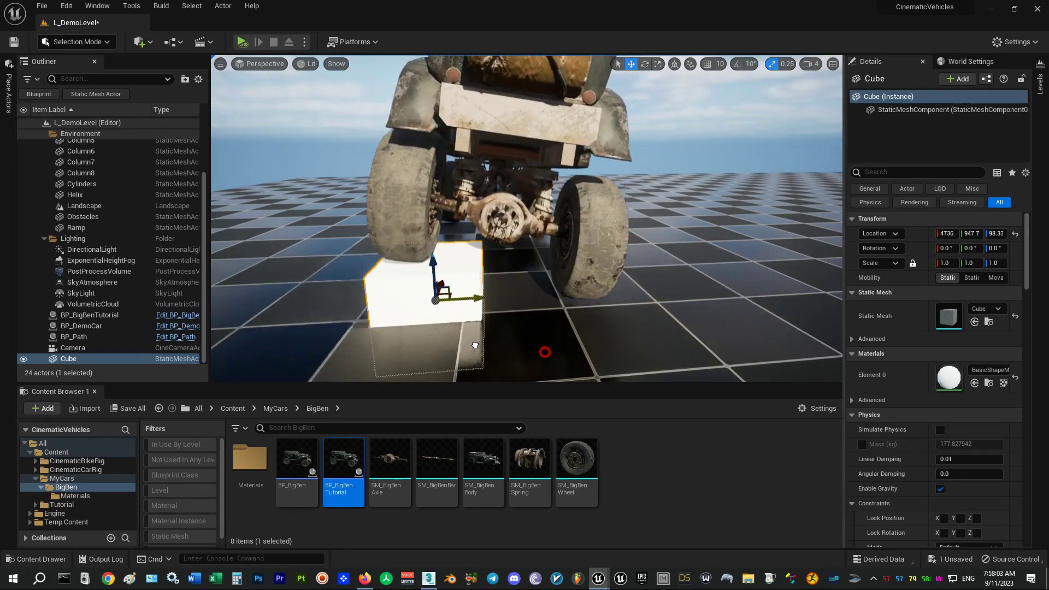
left_click_drag(474, 345, 623, 372)
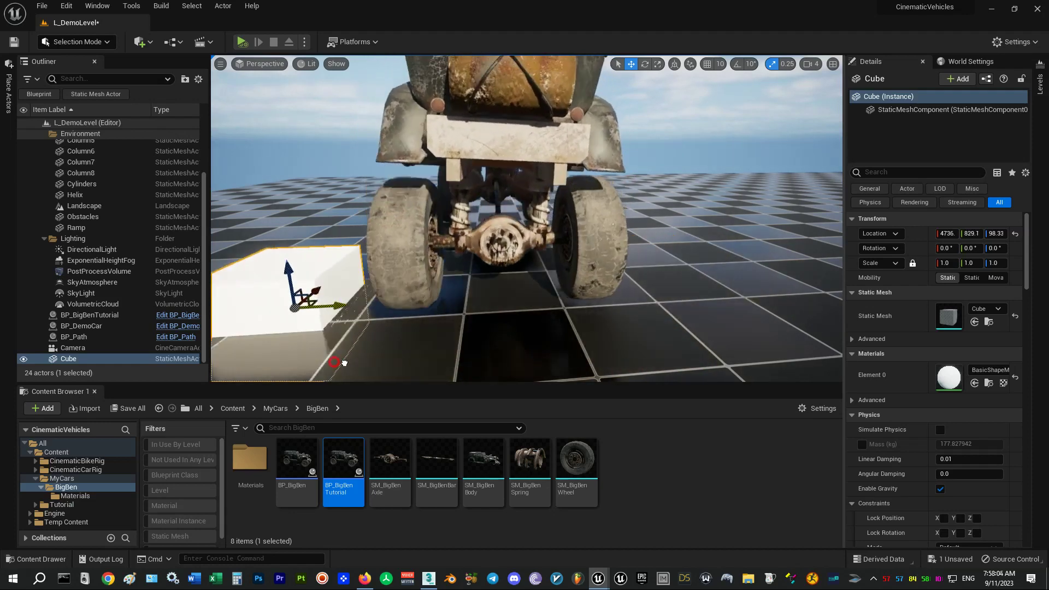